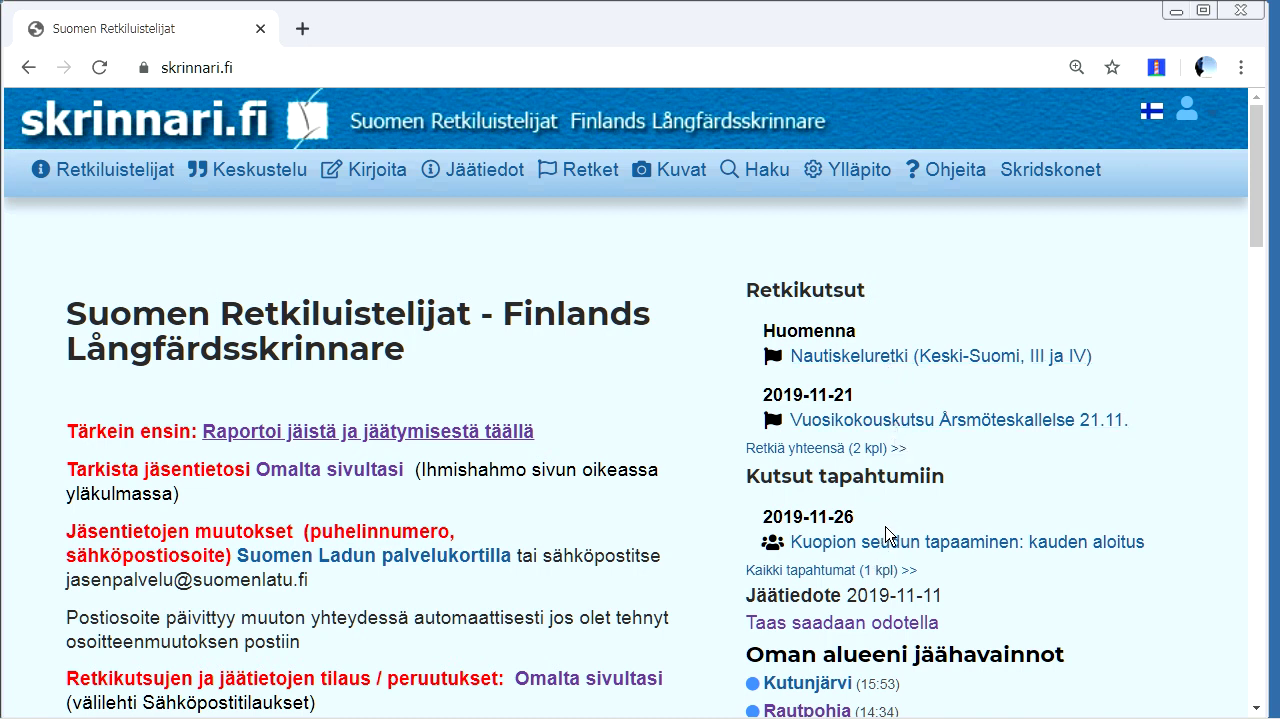
# - Open the trip invitation "Nautiskeluretki (Keski-Suomi, III ja IV)", review its description and sign up as a participant
pyautogui.click(840, 356)
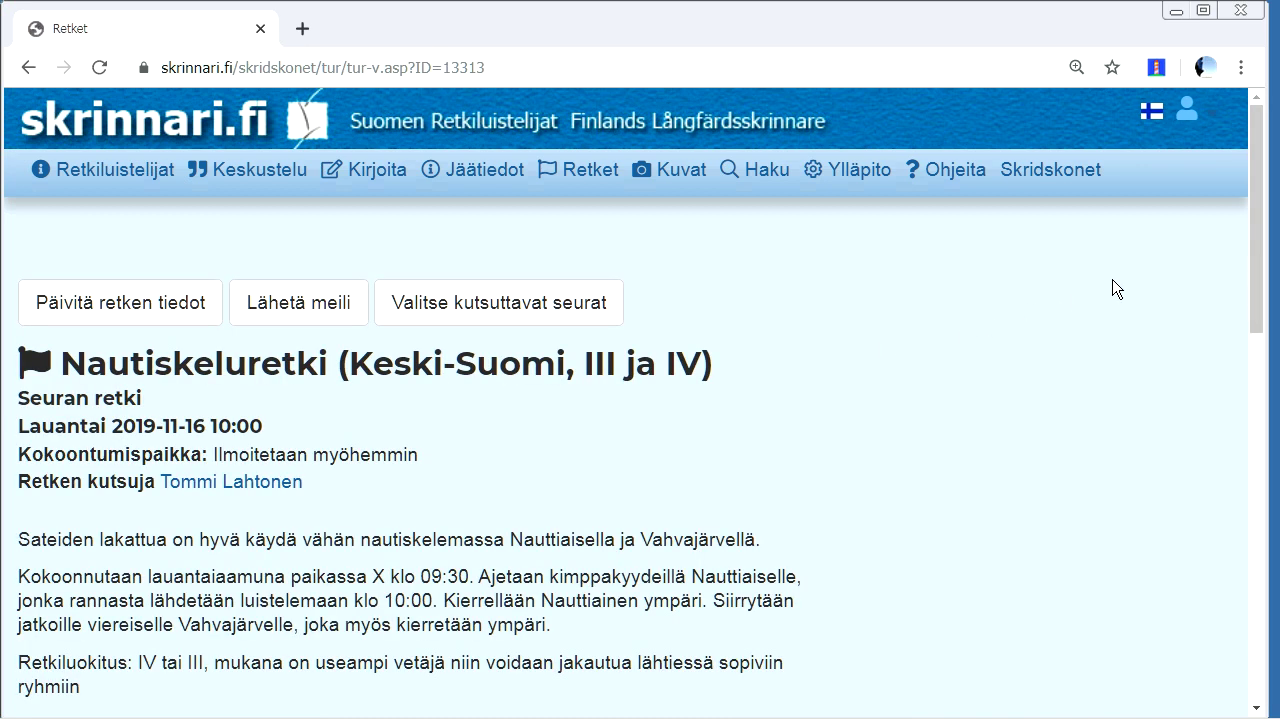
pyautogui.moveTo(1257, 206); pyautogui.dragTo(1263, 260)
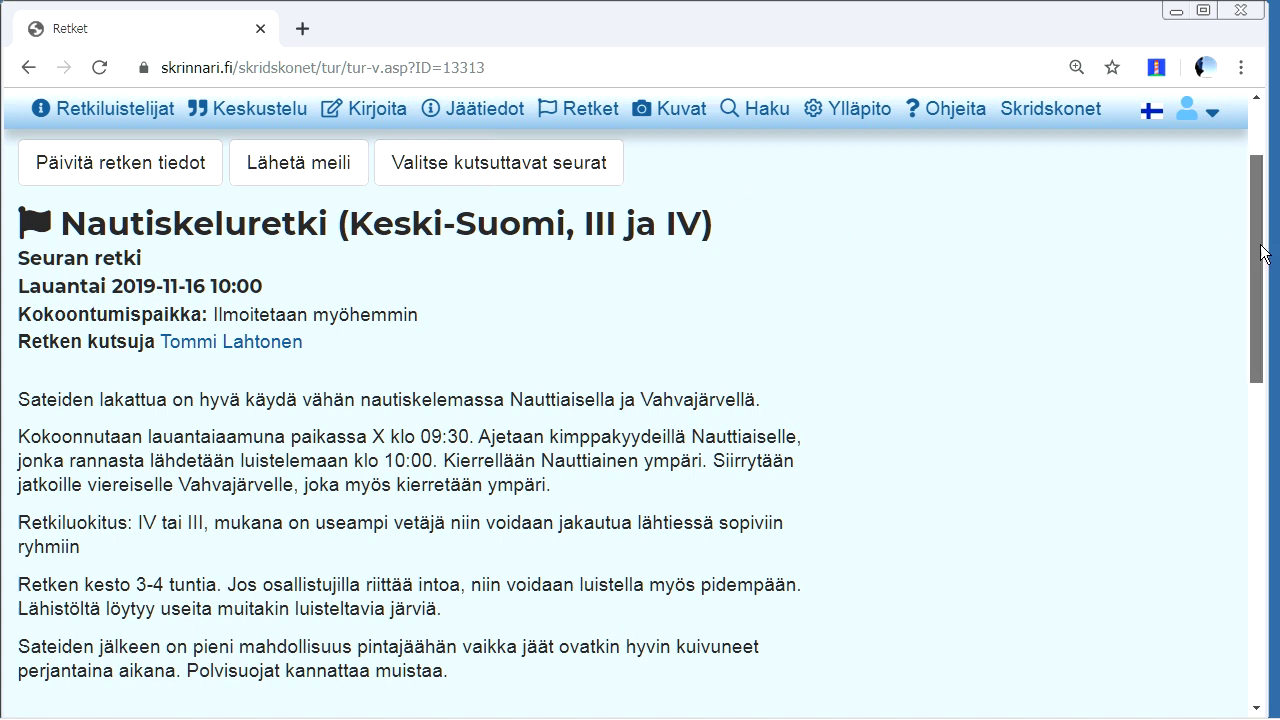
pyautogui.scroll(-1, 1264, 253)
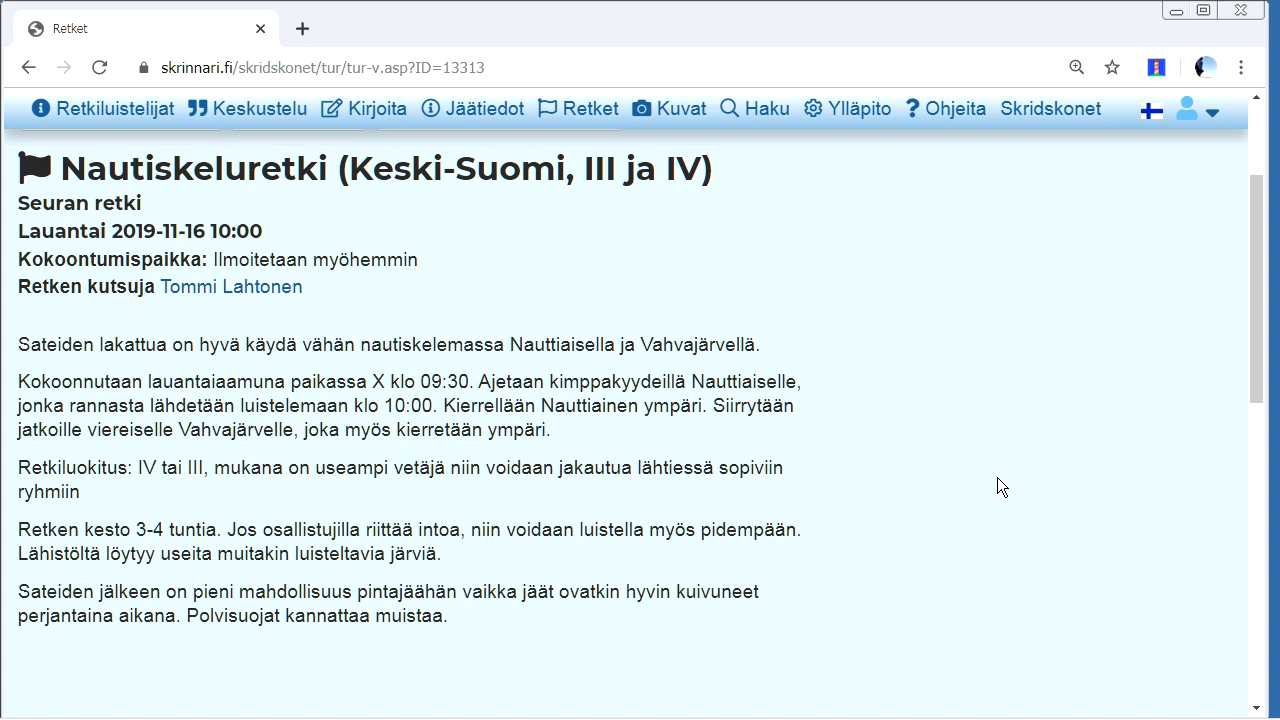
pyautogui.moveTo(1260, 244); pyautogui.dragTo(1266, 375)
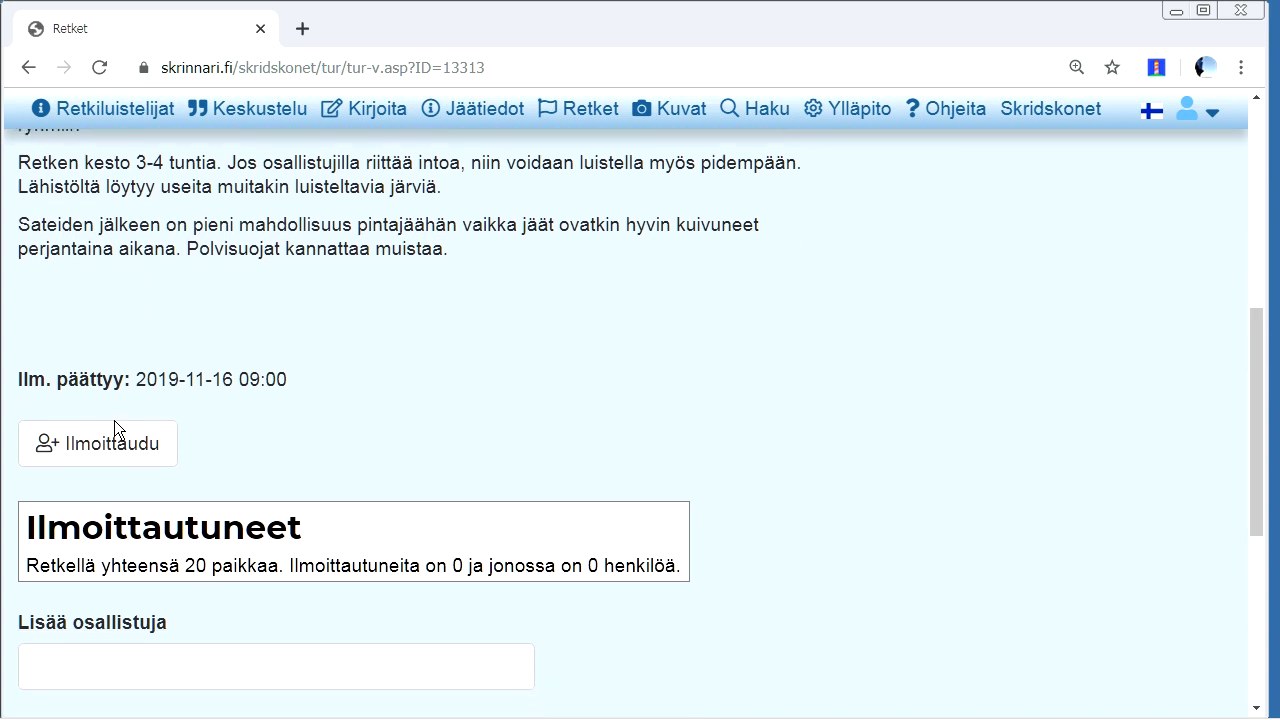
pyautogui.click(80, 454)
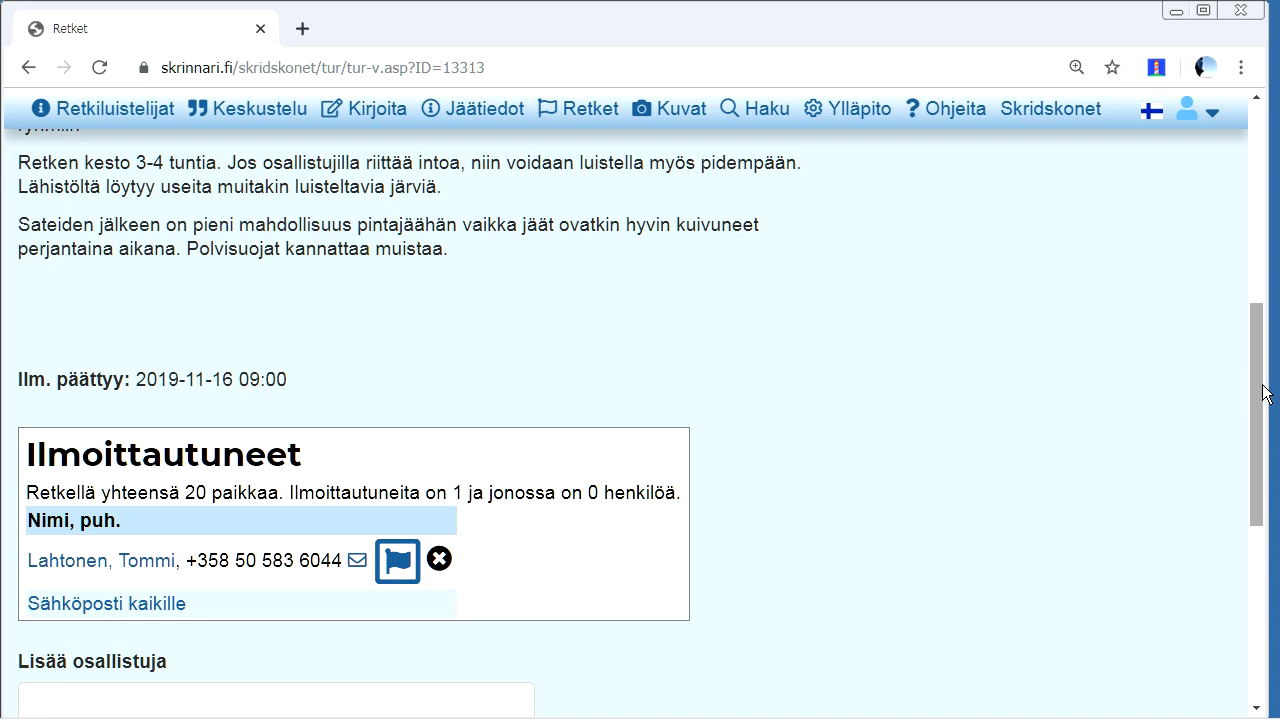
# - Draft a comment on the trip reading "Jos tulee retkestä jotain kysyttävää niin tänne voi kirjoittaa kysymyksen"
pyautogui.moveTo(1262, 388); pyautogui.dragTo(1254, 500)
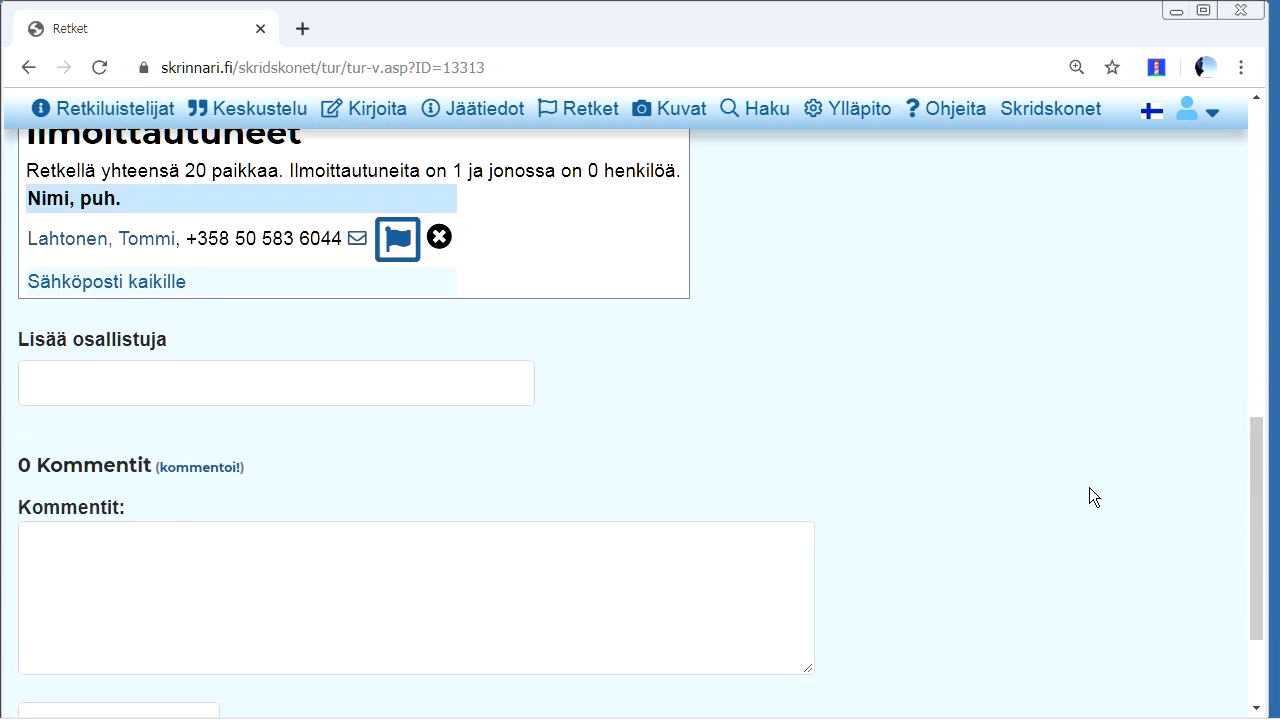
pyautogui.click(280, 568)
pyautogui.write('Jos tulee retkestä')
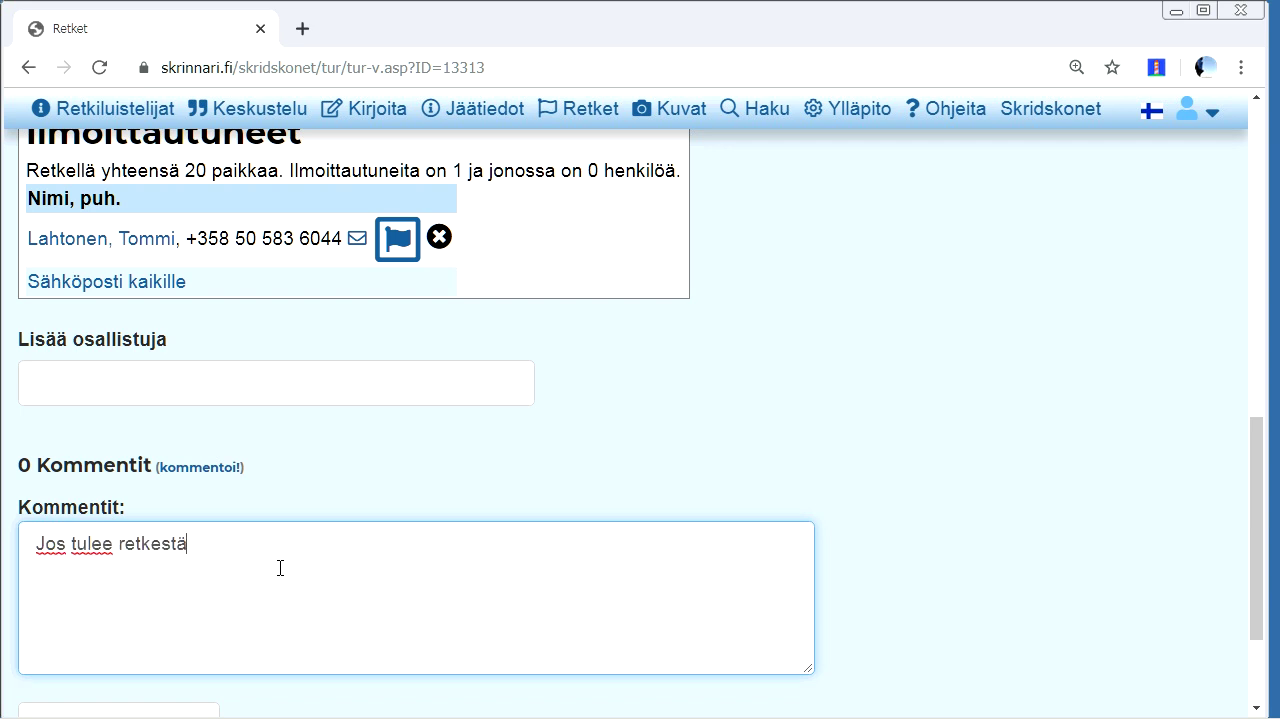
pyautogui.write(' jotain kysyttävä')
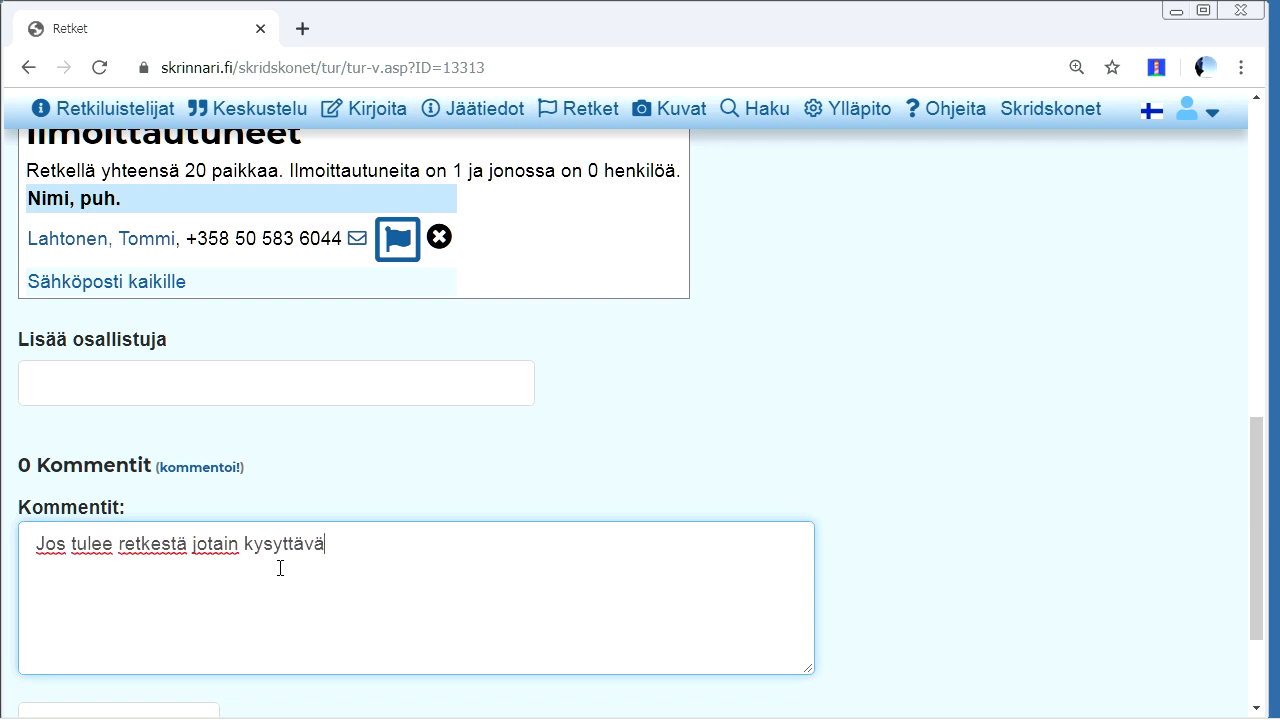
pyautogui.write('ä niin tääl')
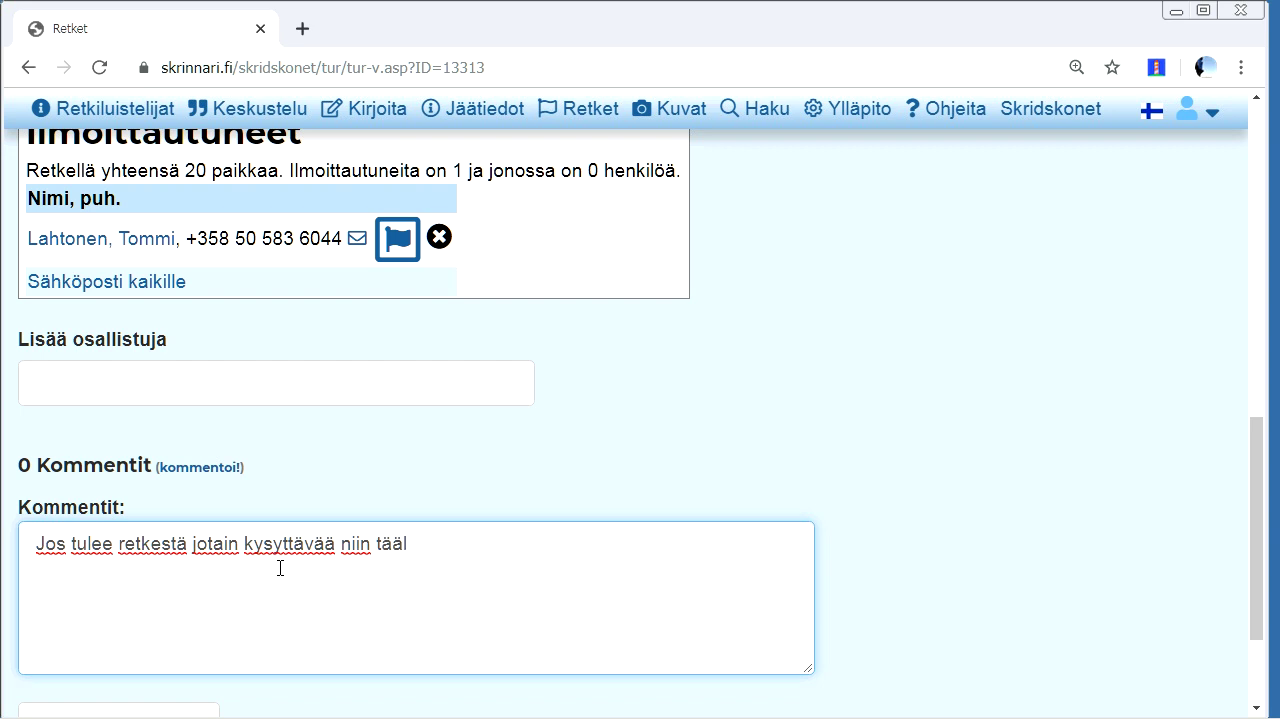
pyautogui.write('lne voi krj')
pyautogui.write('irjoittaa kysym')
pyautogui.write('k')
pyautogui.press('BackSpace')
pyautogui.write('yu')
pyautogui.write('ksen')
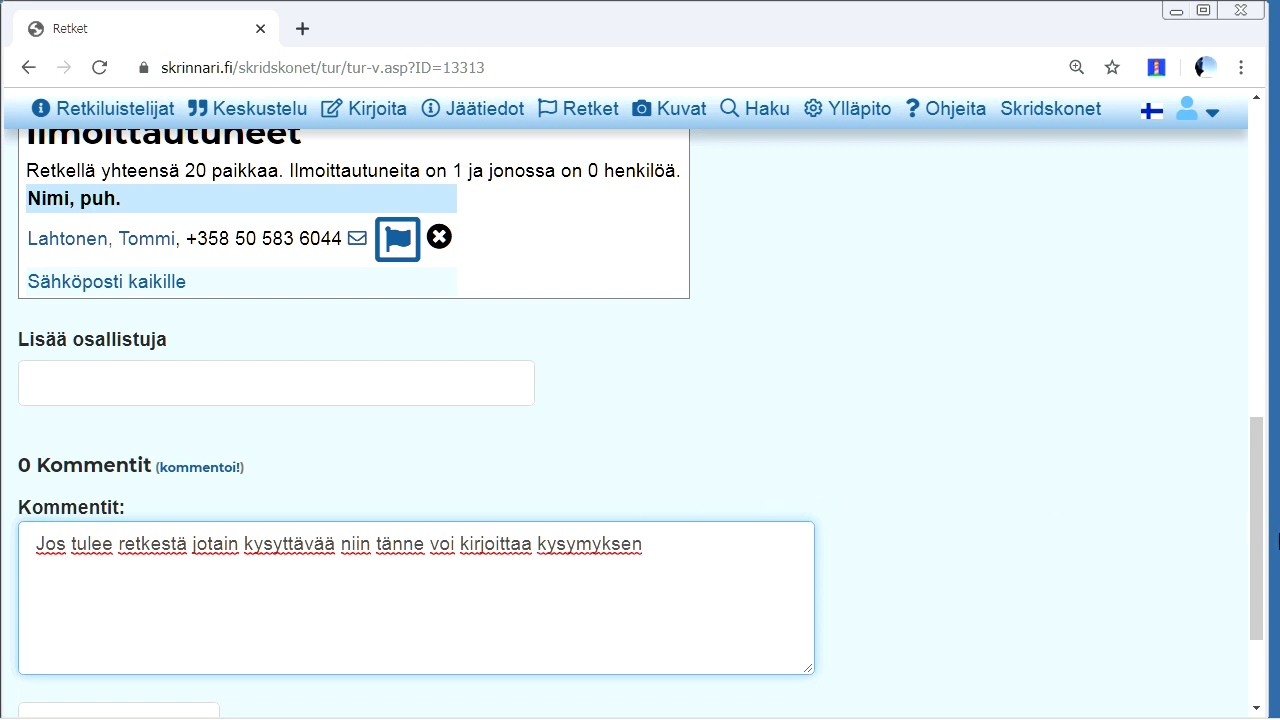
# - Return to the site's home page and open the Kutunjärvi ice observation from the own-area list
pyautogui.moveTo(1260, 531); pyautogui.dragTo(1266, 229)
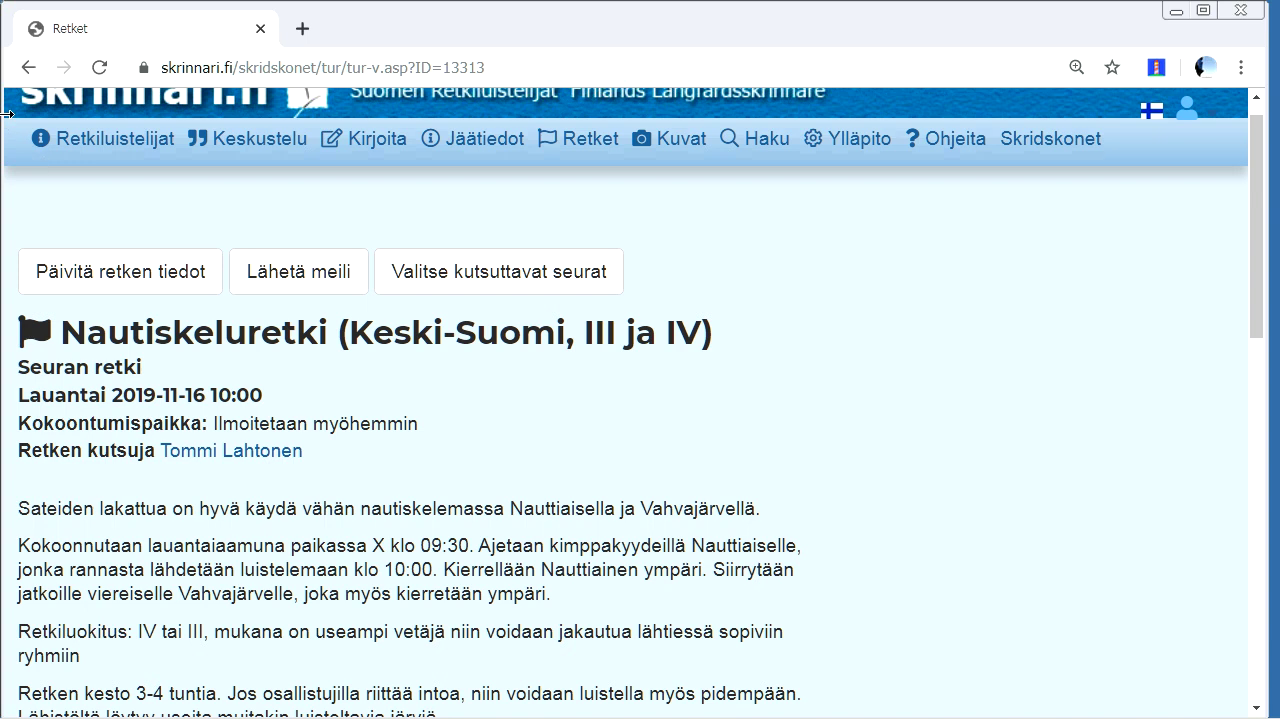
pyautogui.click(145, 112)
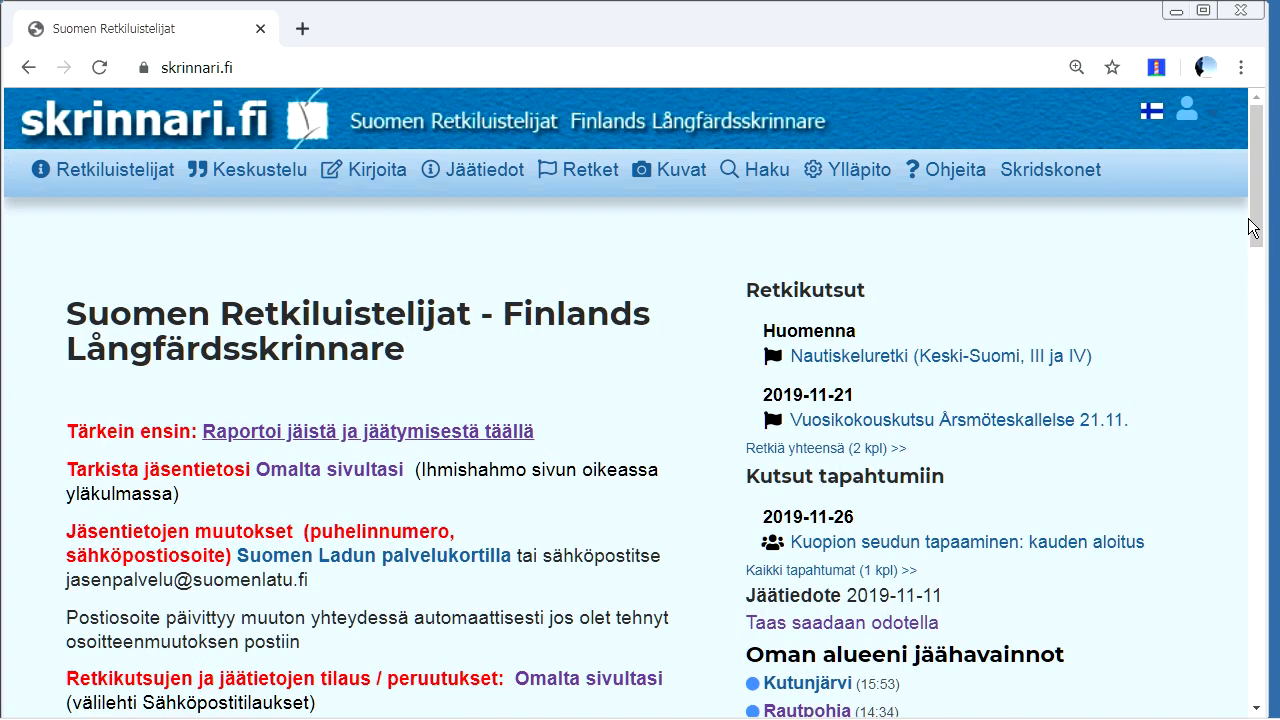
pyautogui.moveTo(1260, 183); pyautogui.dragTo(1266, 264)
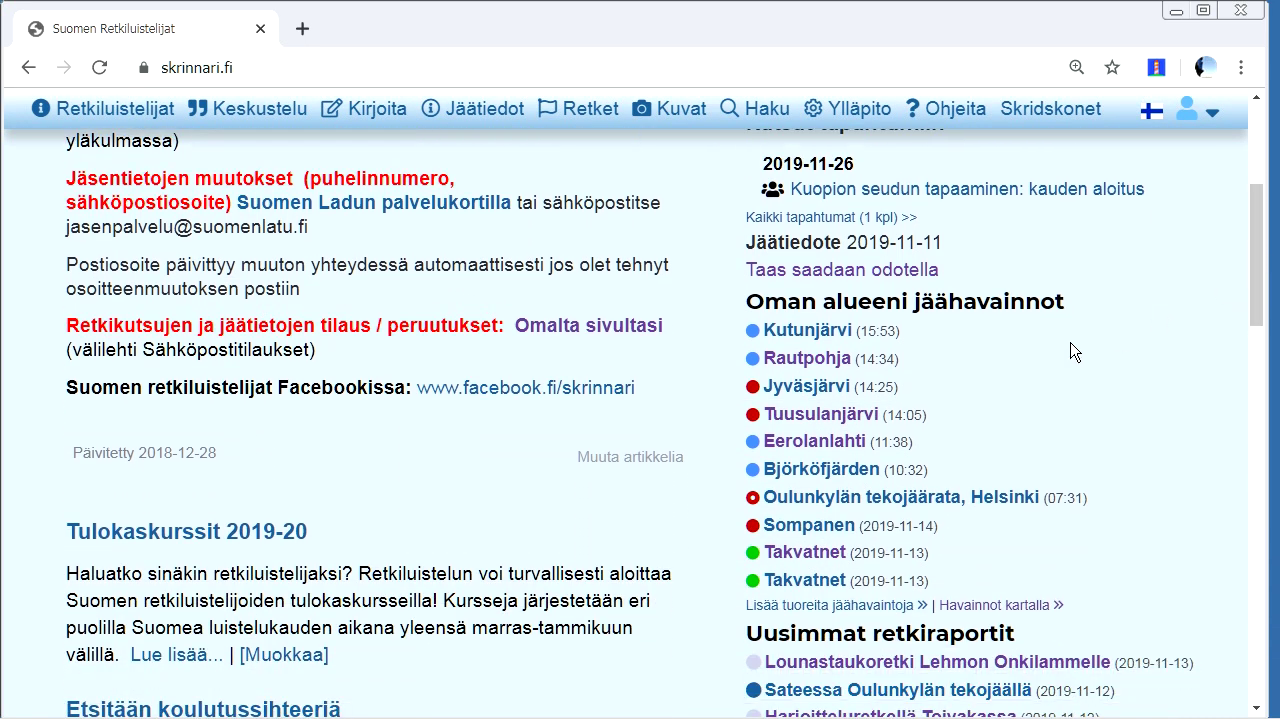
pyautogui.click(808, 331)
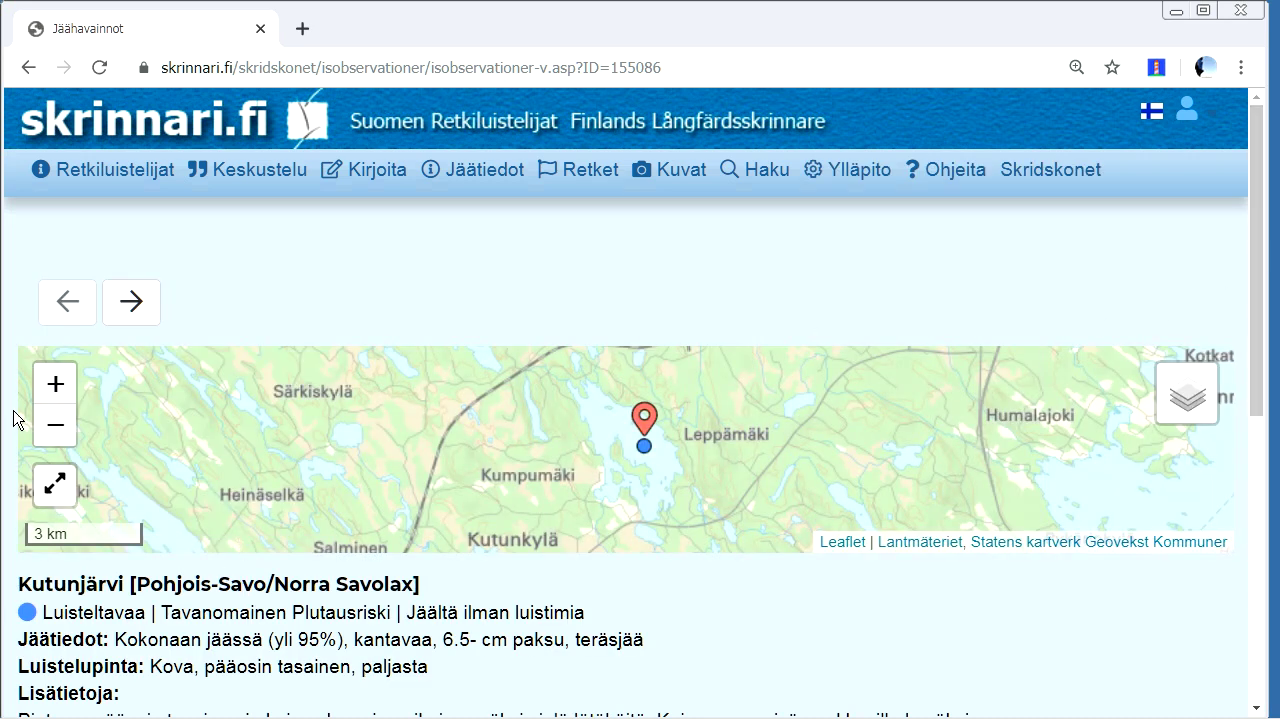
# - Examine the Kutunjärvi observation's location on a wider map, its ice and surface details, and the options for adding media and reports
pyautogui.click(46, 426)
pyautogui.click(48, 426)
pyautogui.click(50, 427)
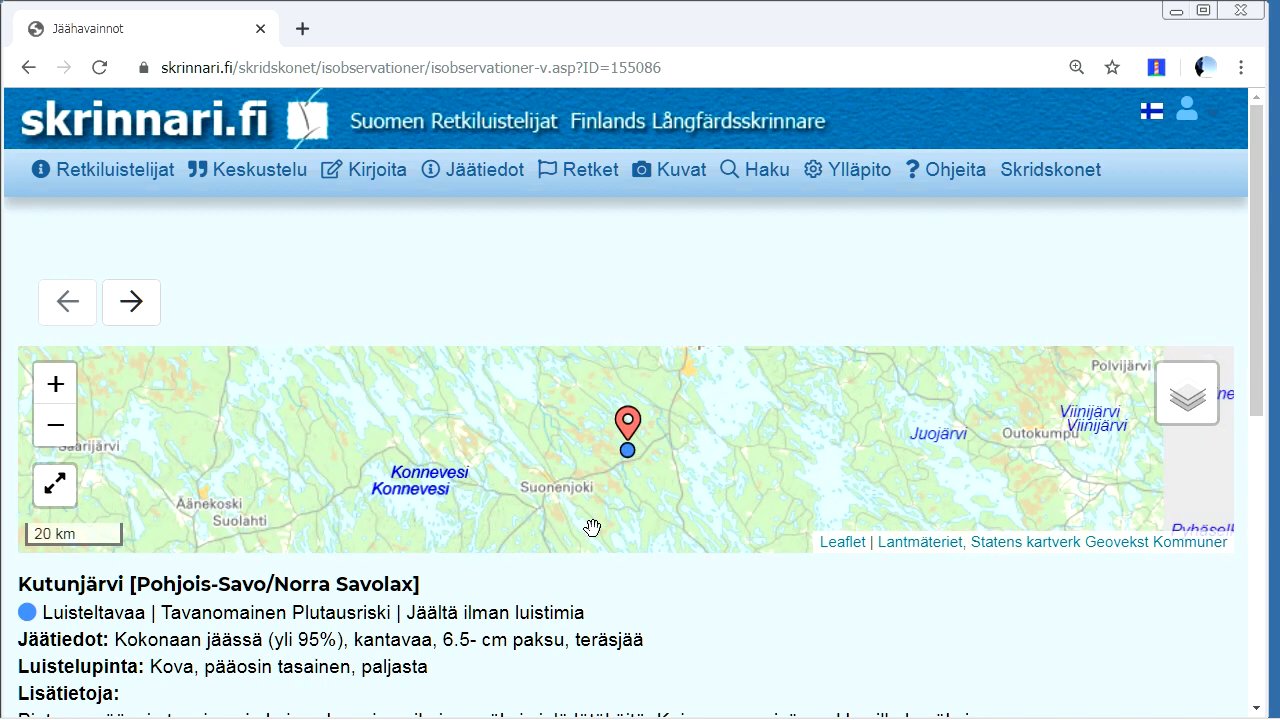
pyautogui.scroll(-2, 1257, 260)
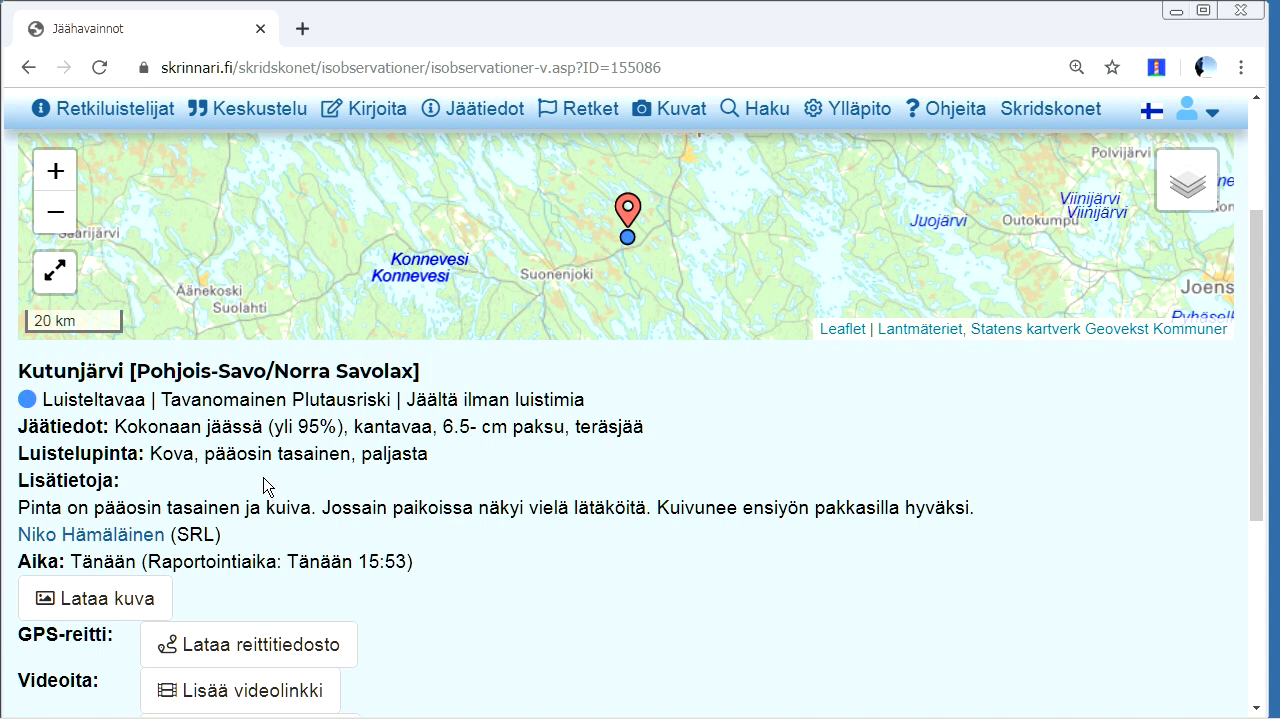
pyautogui.moveTo(1259, 342); pyautogui.dragTo(1259, 390)
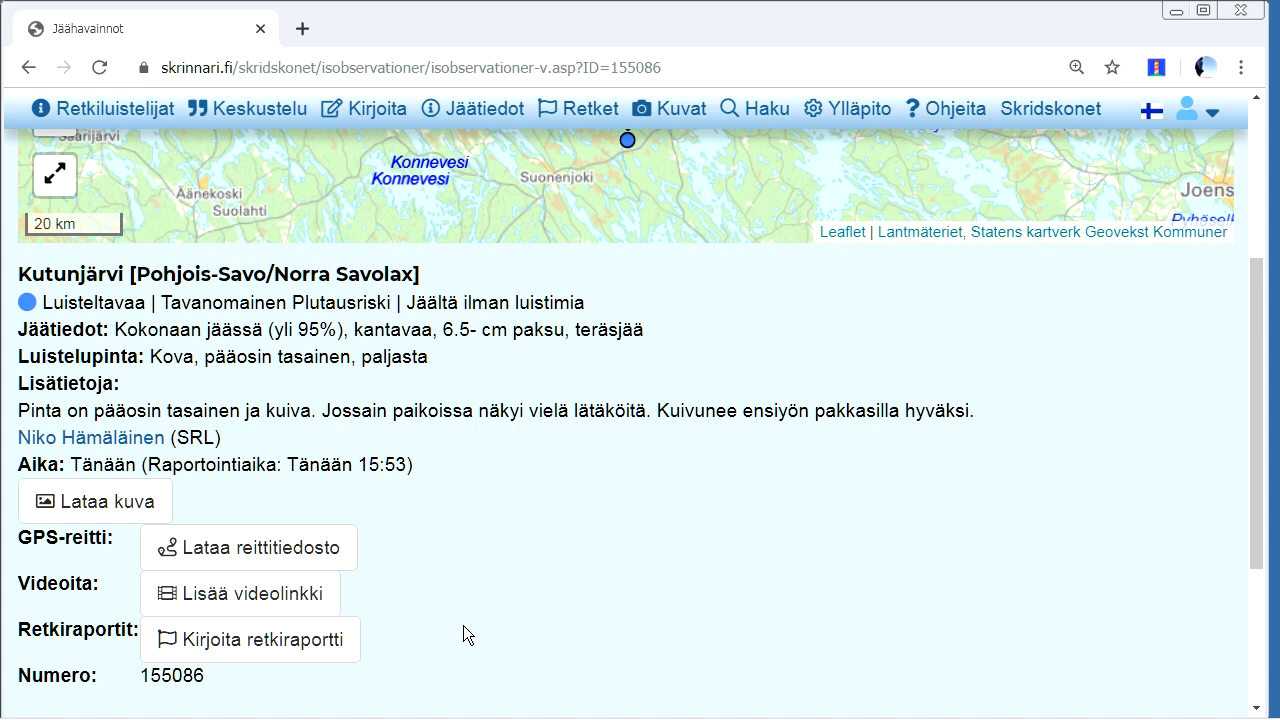
pyautogui.moveTo(1266, 394); pyautogui.dragTo(1270, 215)
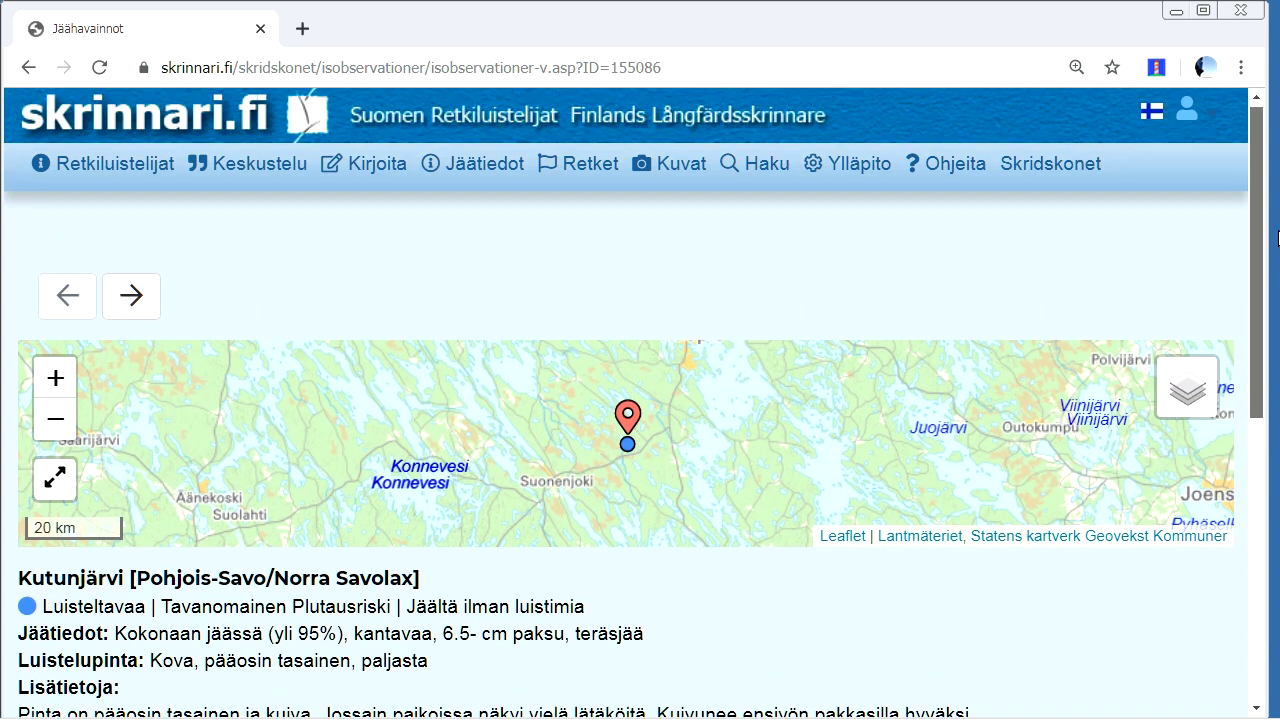
# - Return to the home page and open the map of ice observations, covering the Jyväskylä and Kuopio area
pyautogui.click(113, 117)
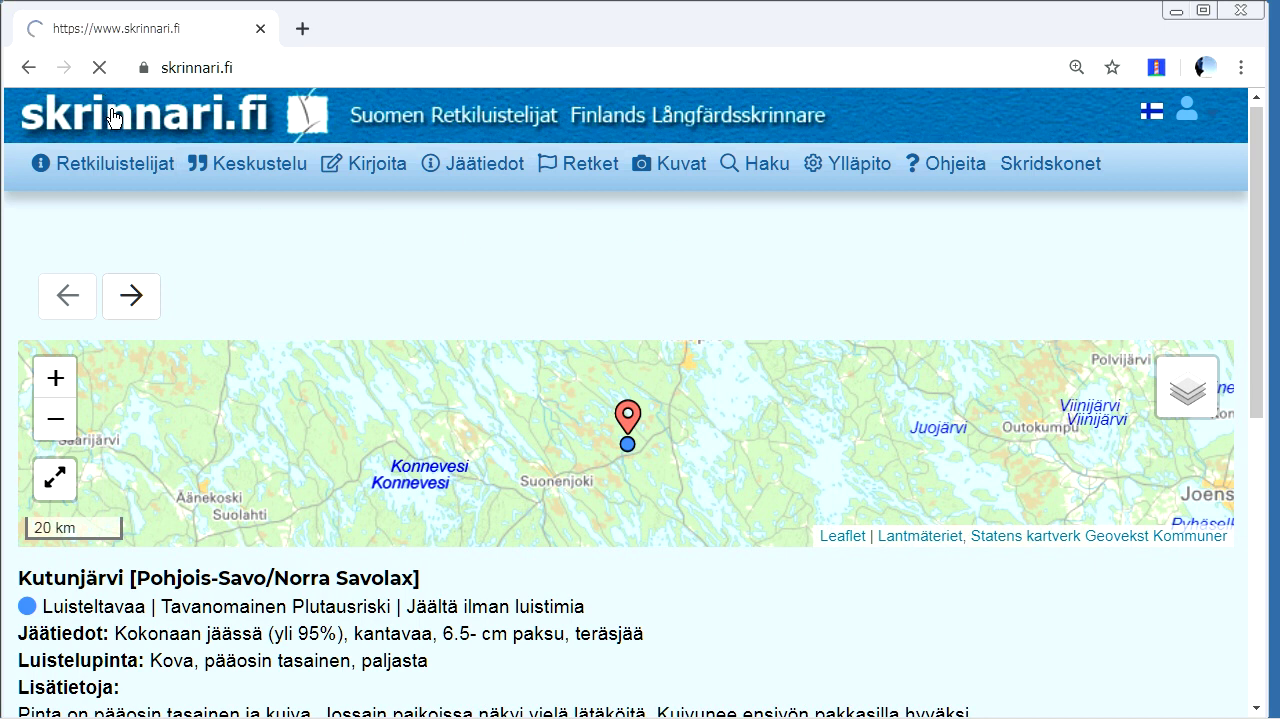
pyautogui.moveTo(1256, 197); pyautogui.dragTo(1250, 282)
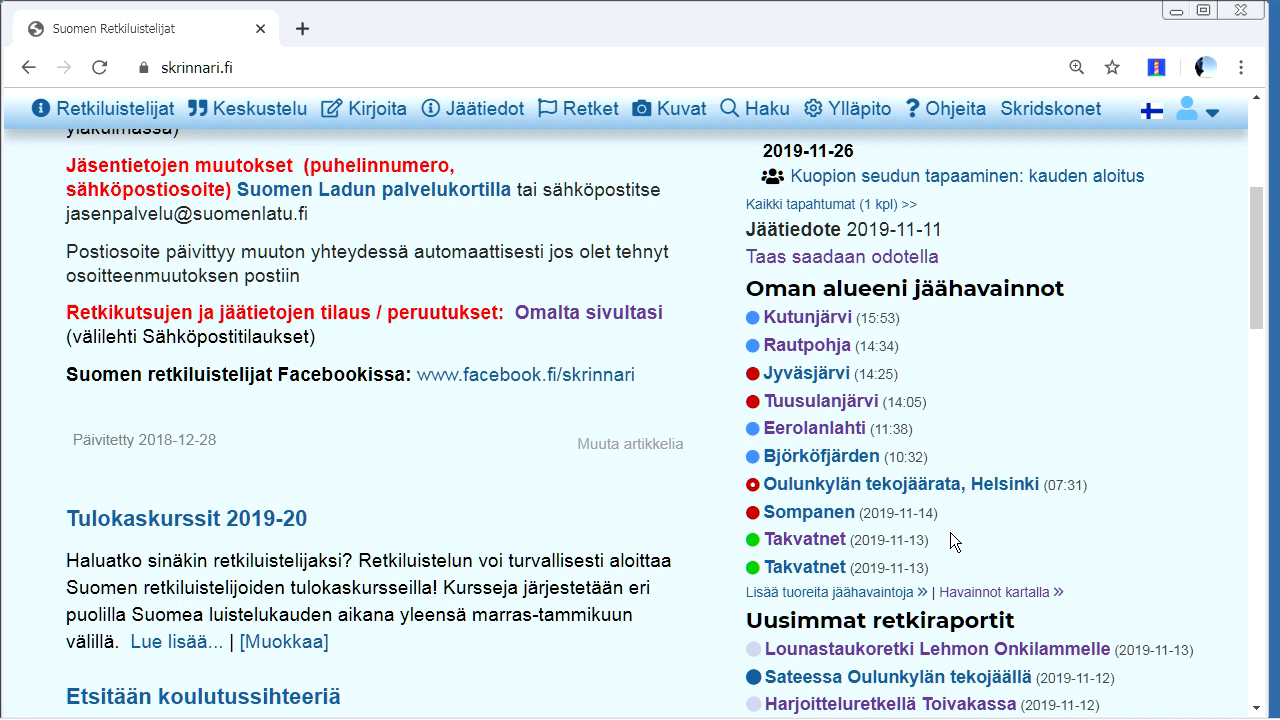
pyautogui.click(974, 594)
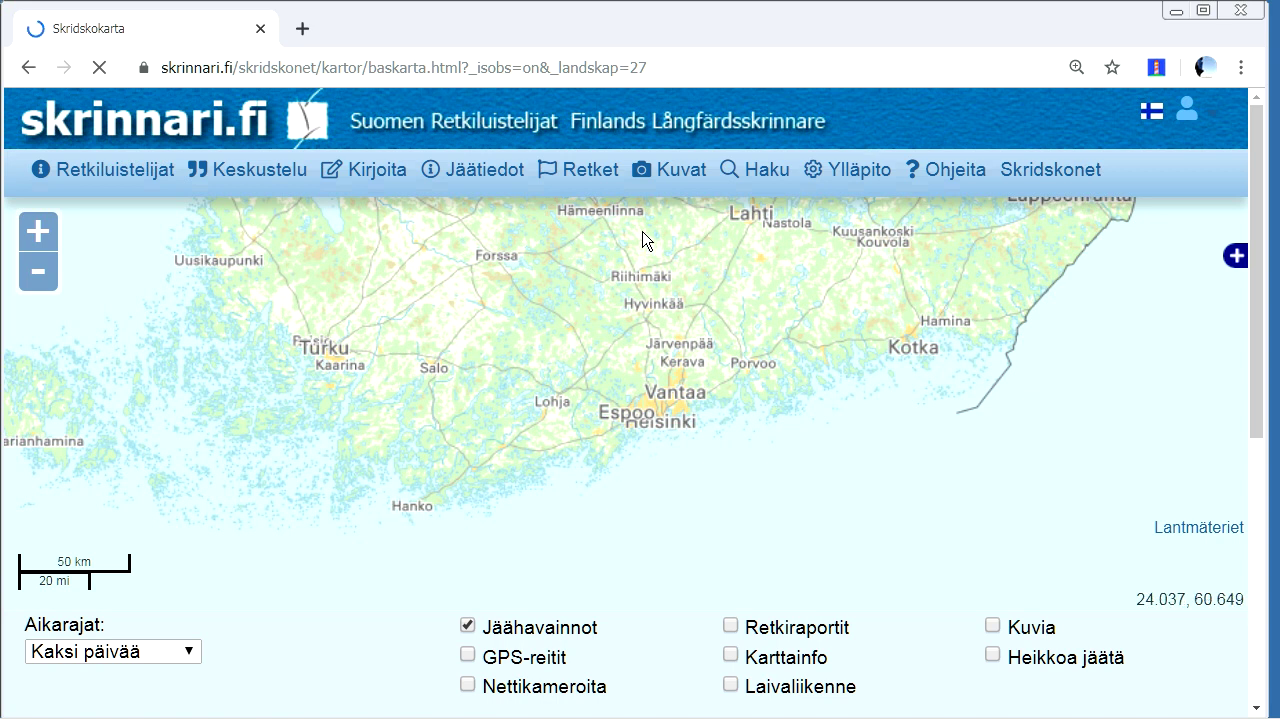
pyautogui.moveTo(646, 230); pyautogui.dragTo(583, 369)
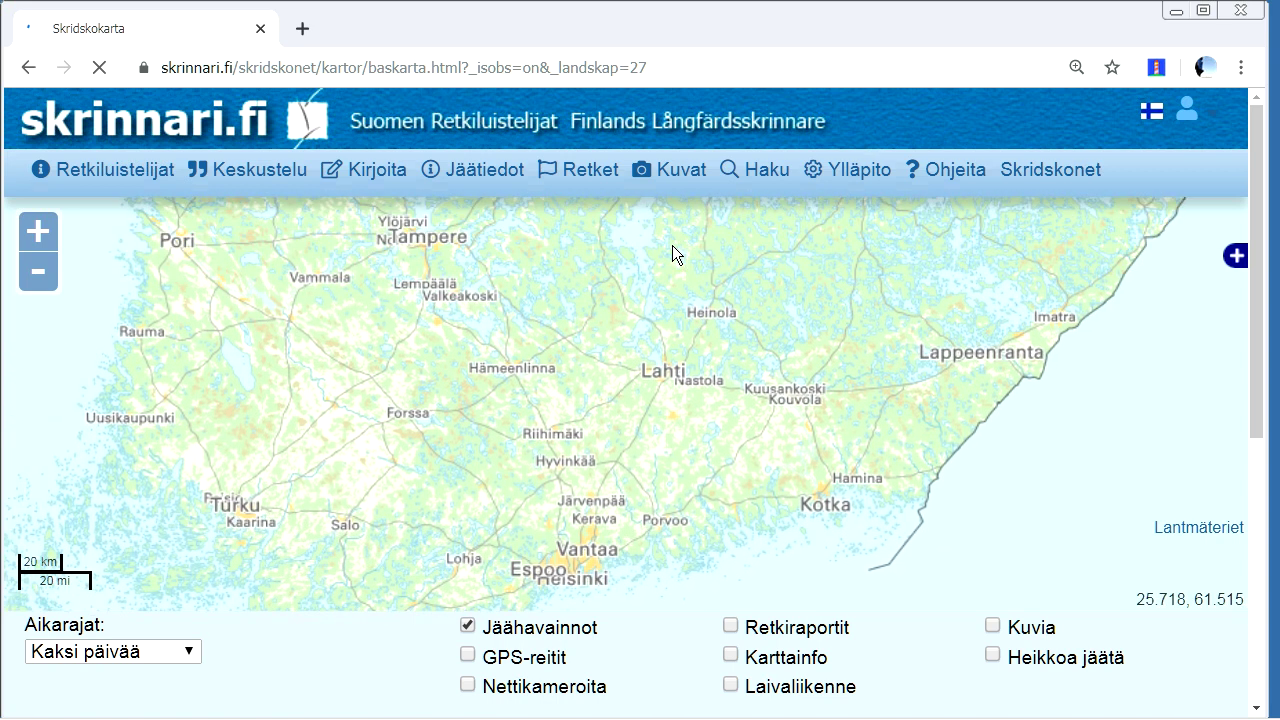
pyautogui.moveTo(674, 237); pyautogui.dragTo(588, 441)
pyautogui.moveTo(650, 332); pyautogui.dragTo(603, 428)
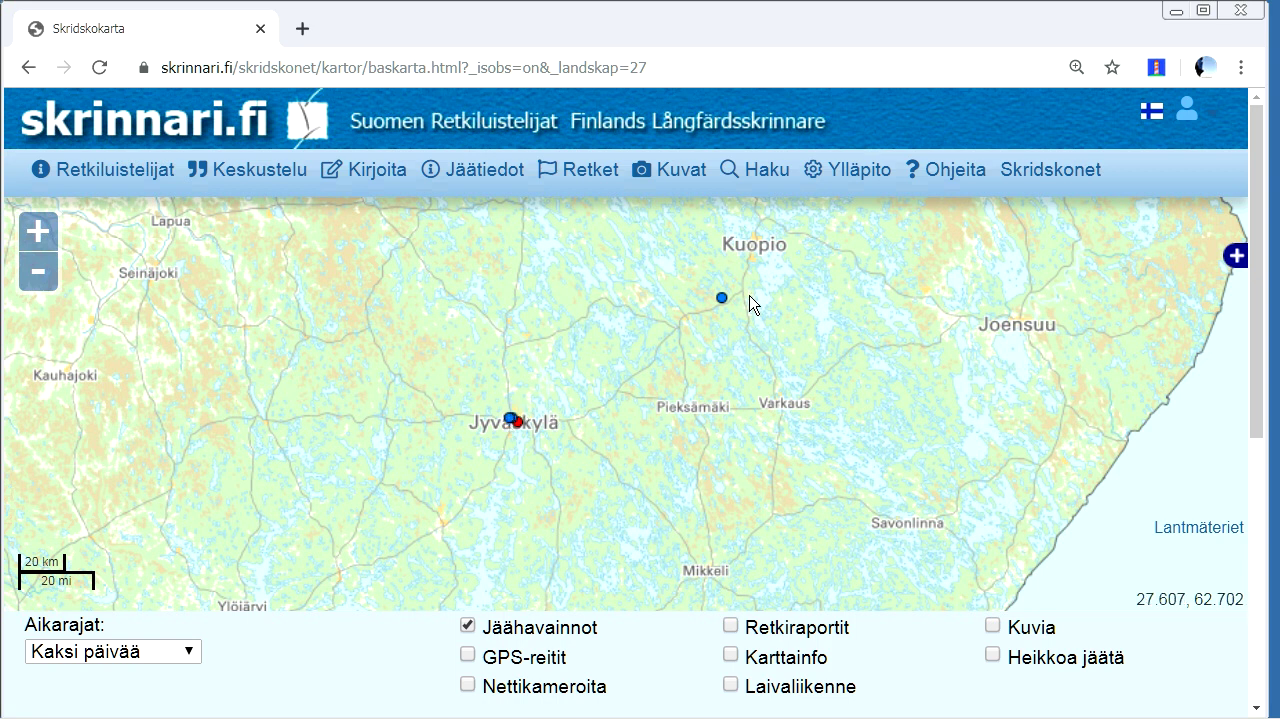
pyautogui.moveTo(635, 264); pyautogui.dragTo(607, 394)
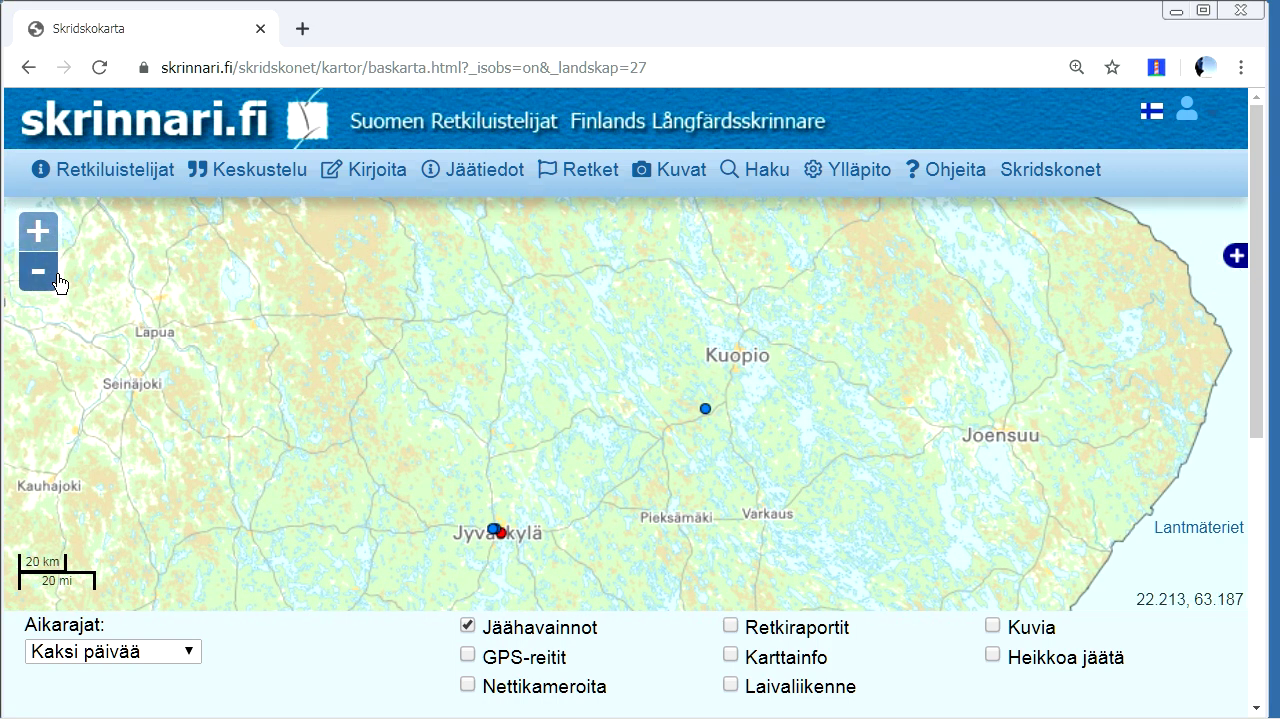
# - Set the map's time range to Viikko and check the week's ice observations from Kuopio down to Lahti
pyautogui.click(160, 651)
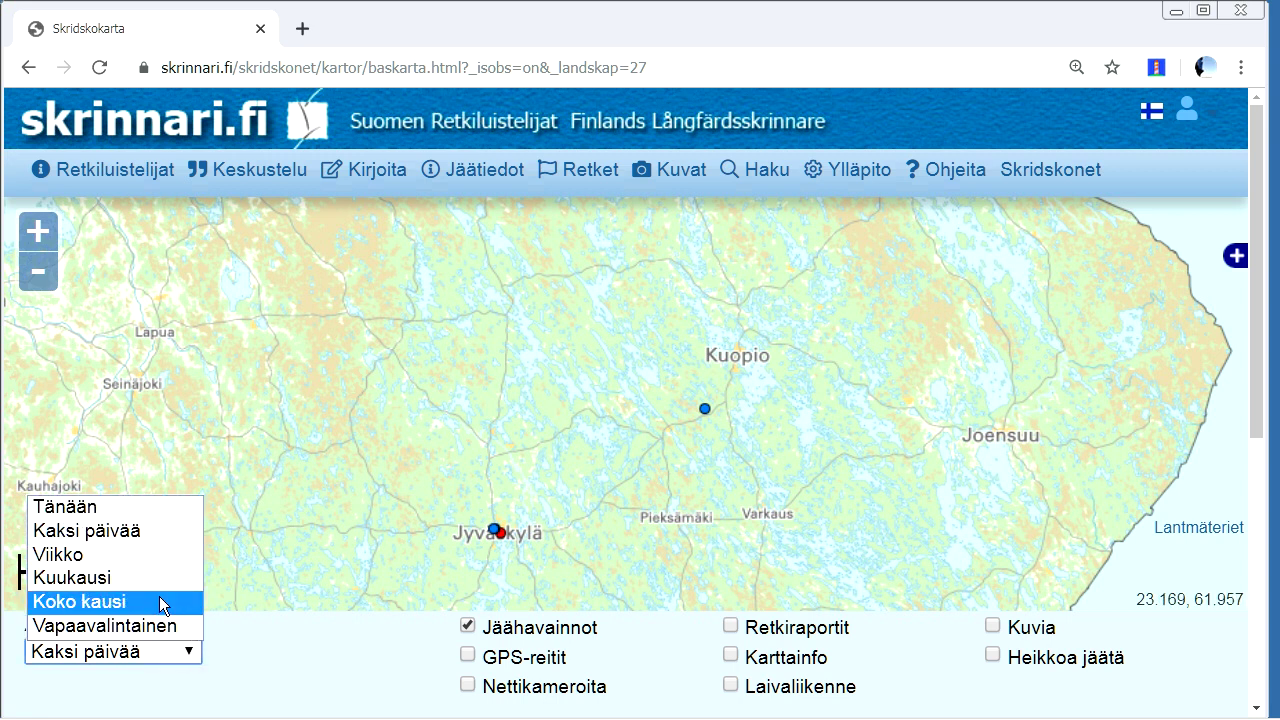
pyautogui.click(137, 565)
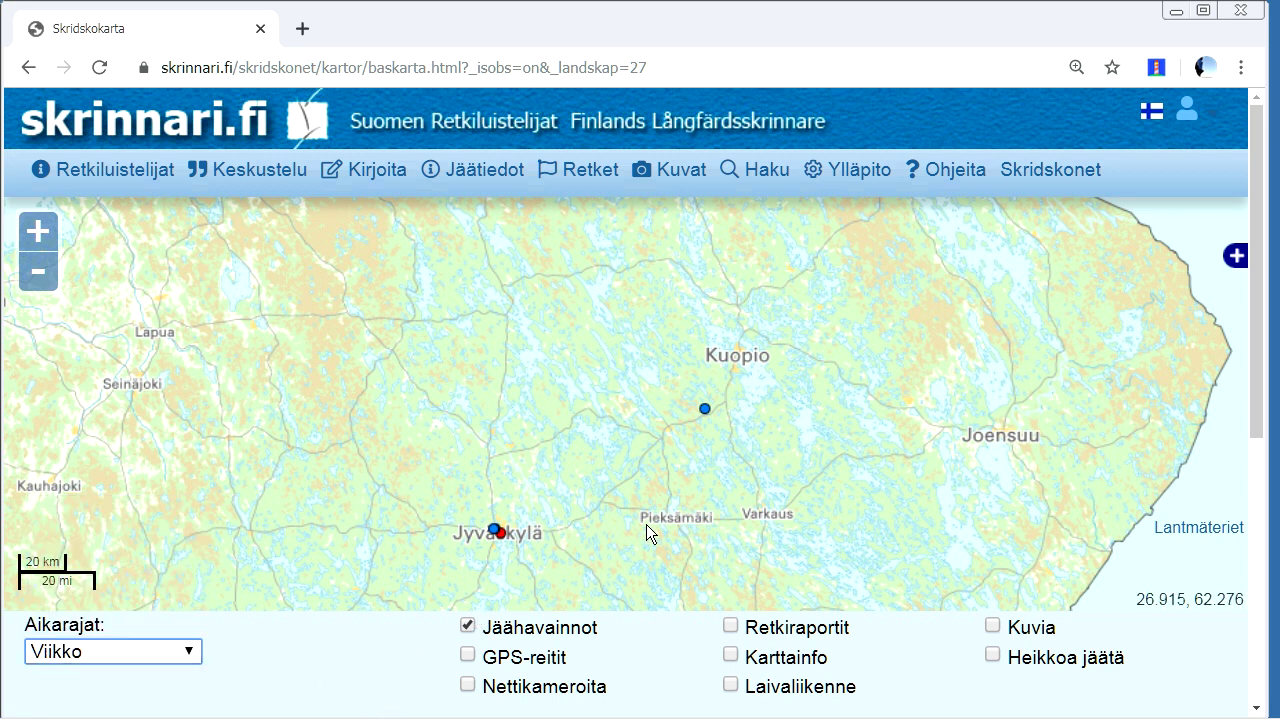
pyautogui.moveTo(722, 534); pyautogui.dragTo(712, 452)
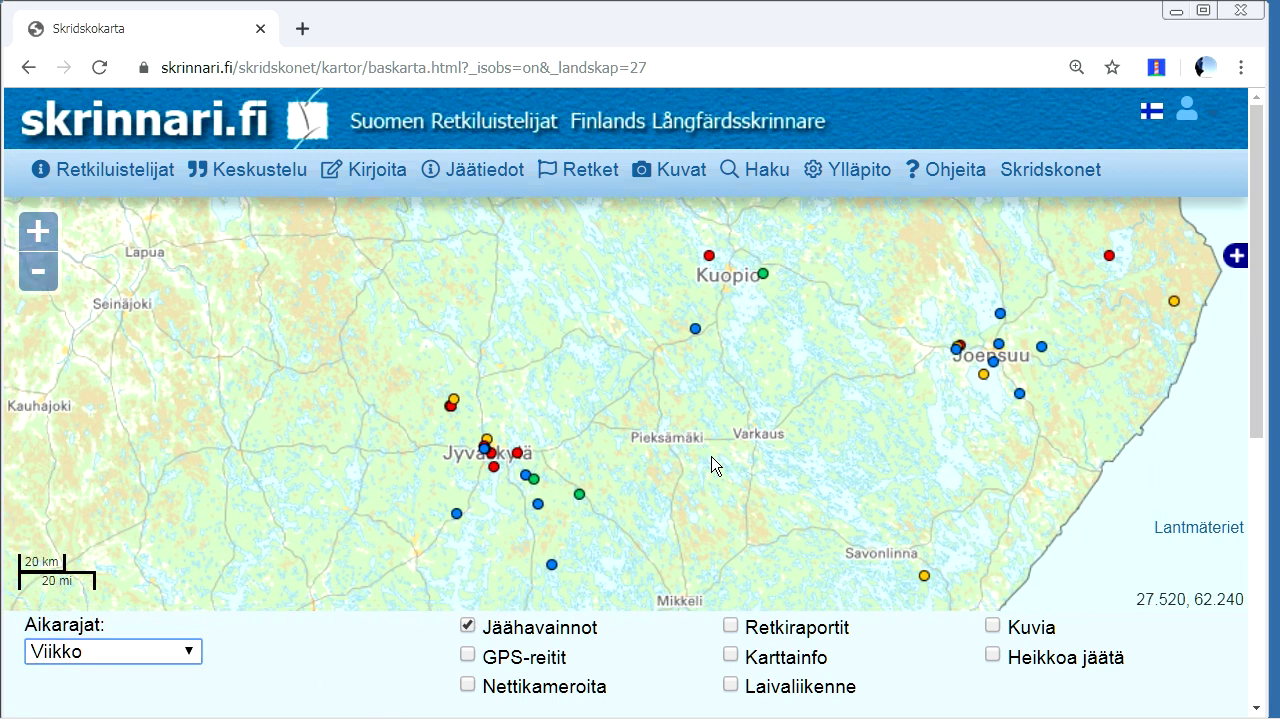
pyautogui.moveTo(688, 558); pyautogui.dragTo(686, 443)
pyautogui.moveTo(601, 582); pyautogui.dragTo(664, 395)
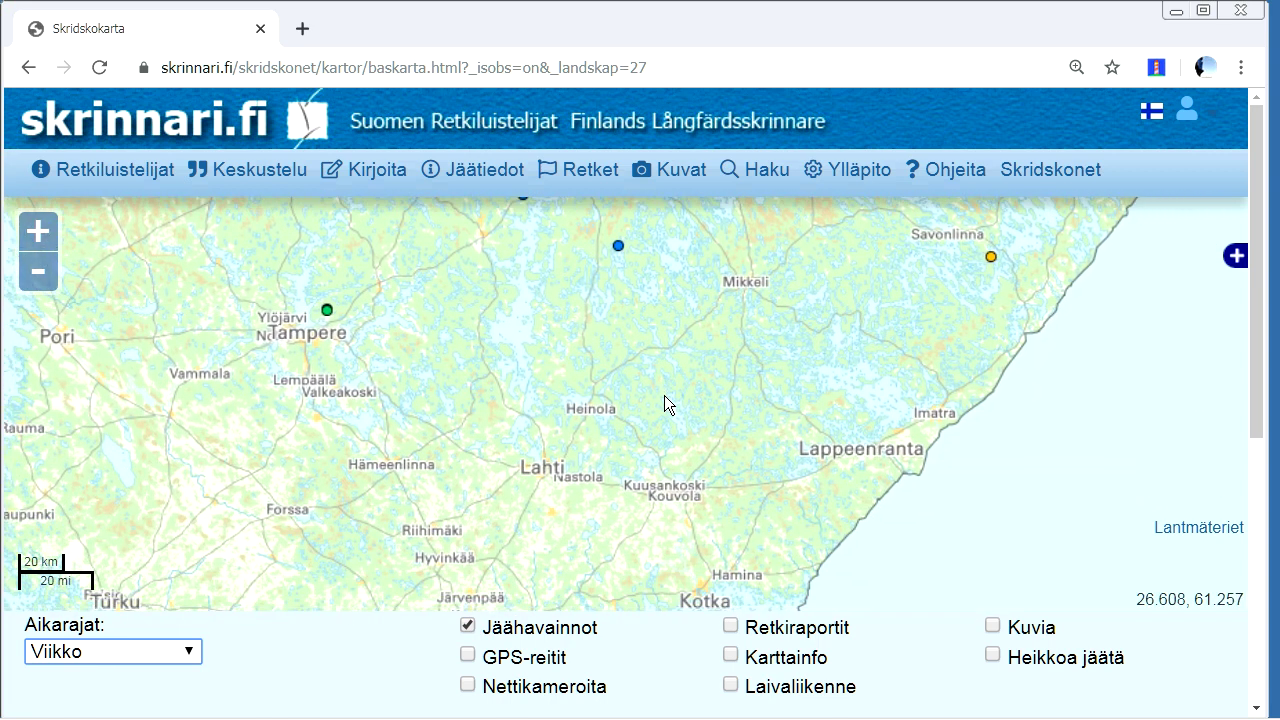
# - Display GPS routes and trip reports on the map alongside the ice observations for the lakes around Toivakka
pyautogui.click(468, 656)
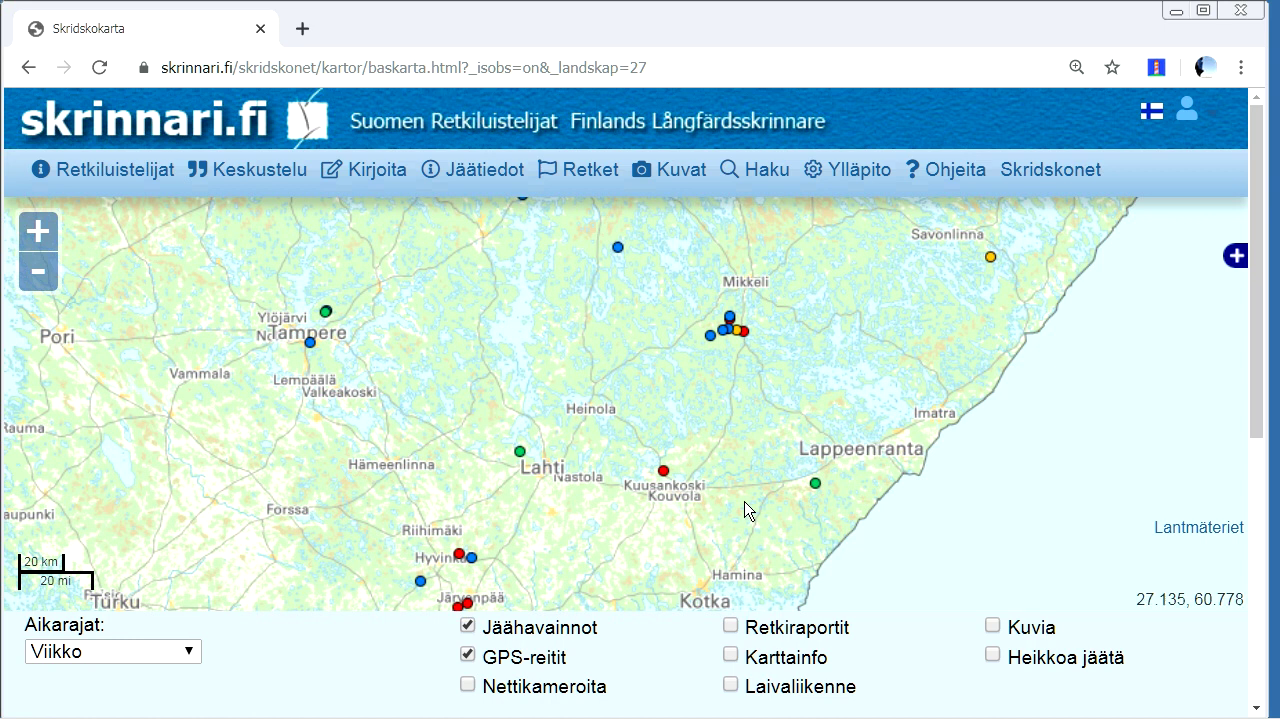
pyautogui.moveTo(643, 277); pyautogui.dragTo(608, 452)
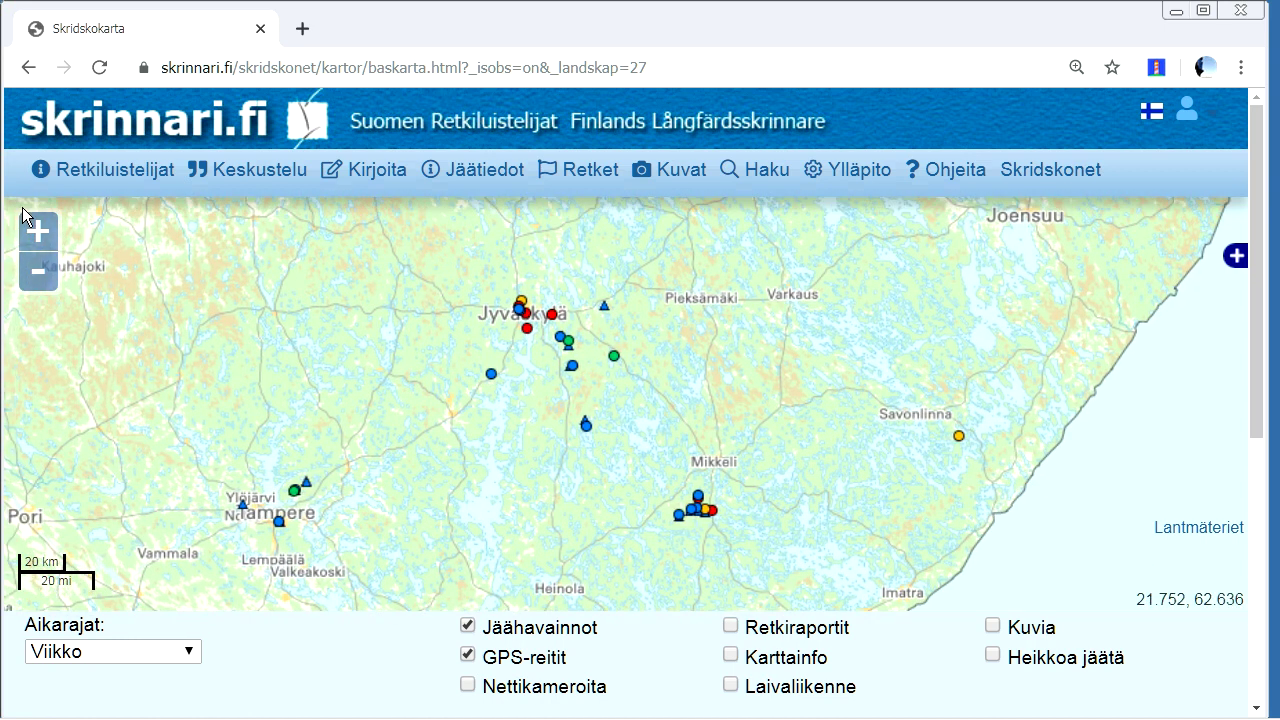
pyautogui.click(37, 236)
pyautogui.click(37, 238)
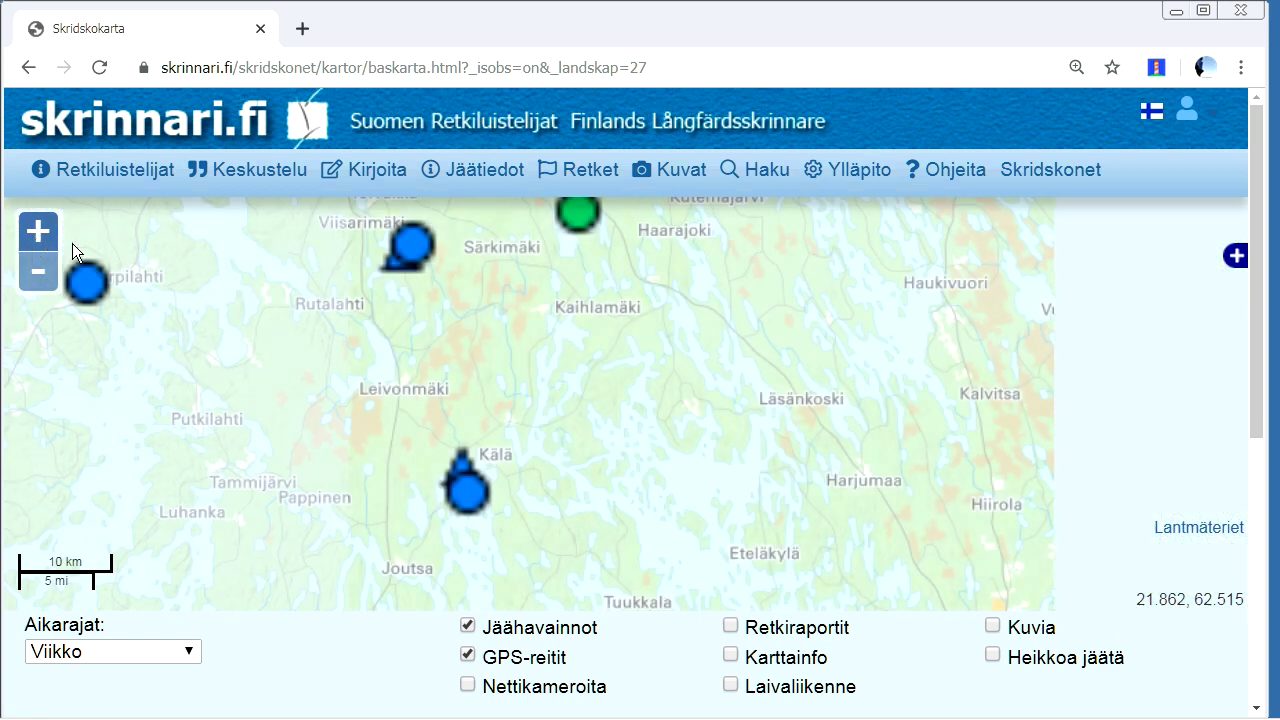
pyautogui.moveTo(574, 366); pyautogui.dragTo(699, 508)
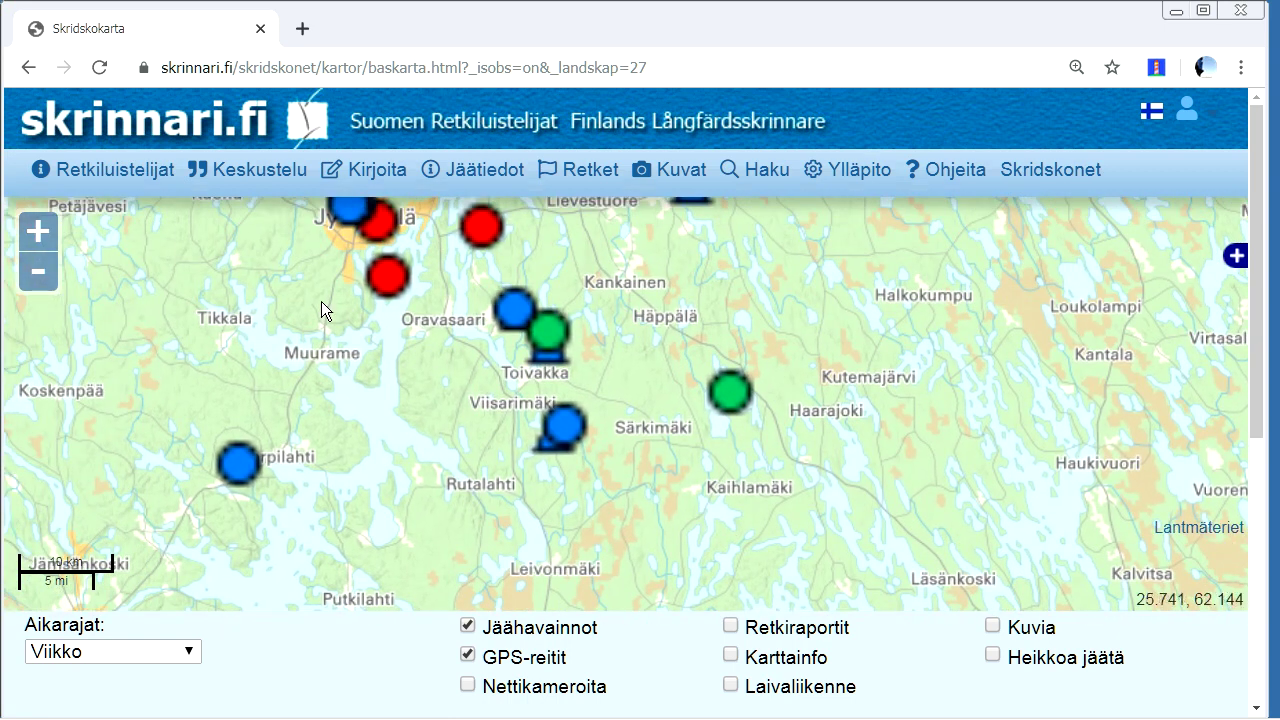
pyautogui.click(33, 234)
pyautogui.moveTo(541, 349); pyautogui.dragTo(604, 403)
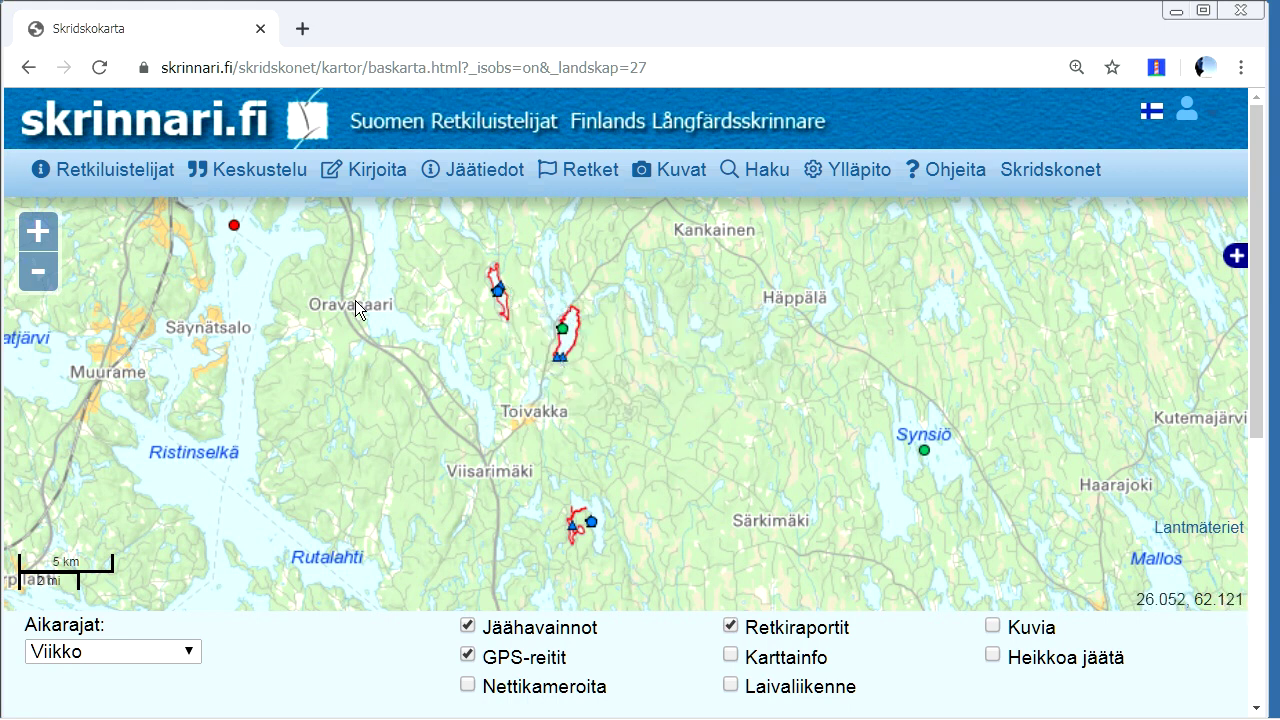
# - Open the Palosjärvi ice observation from its map marker south of Toivakka
pyautogui.click(37, 272)
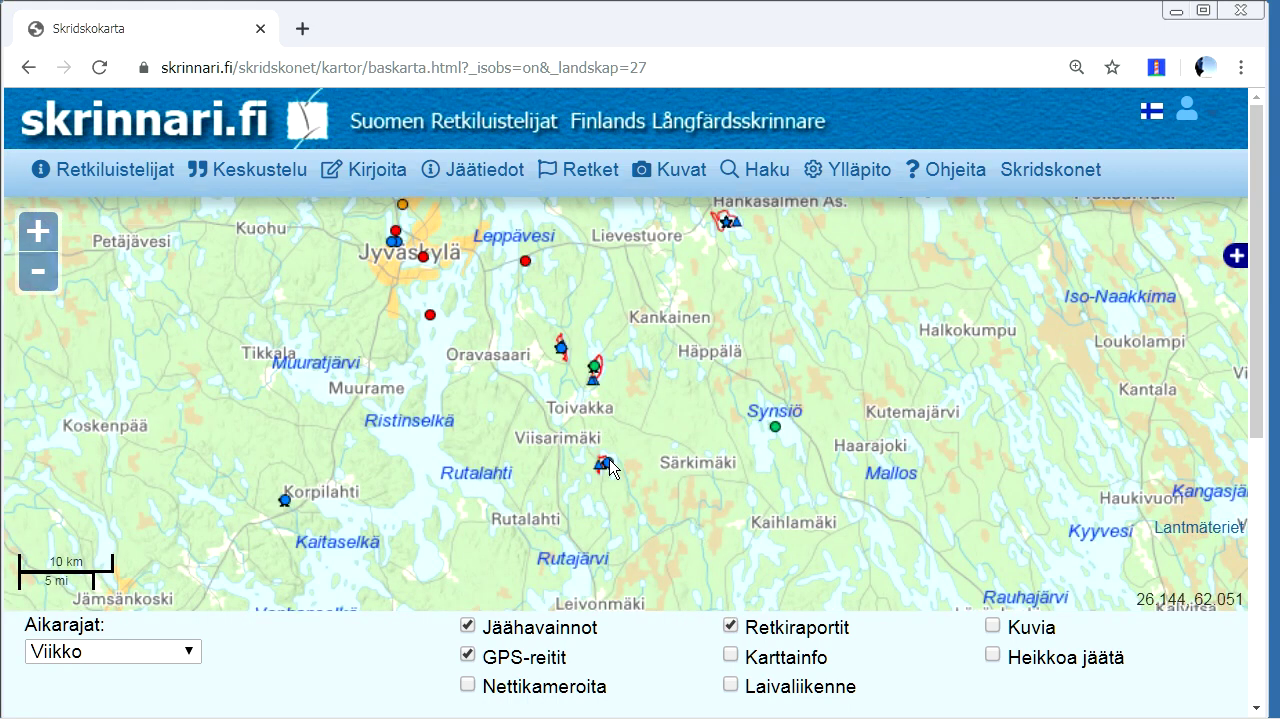
pyautogui.moveTo(611, 470)
pyautogui.click(609, 465)
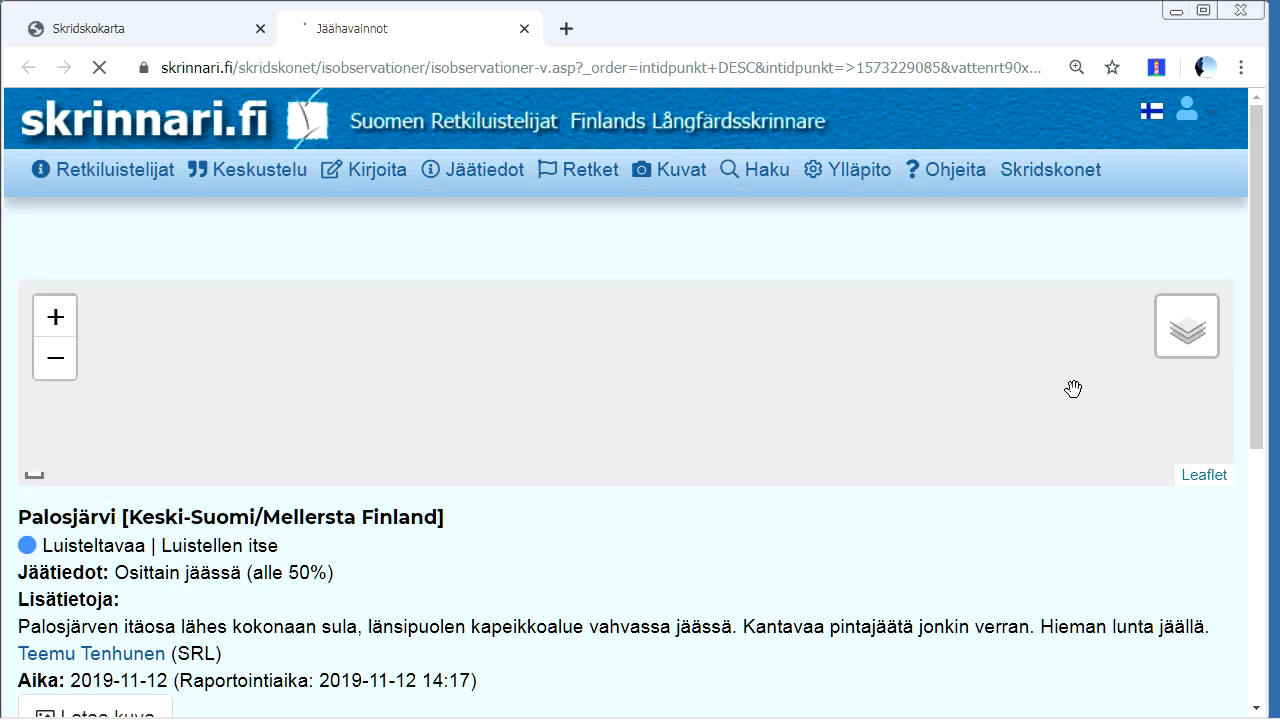
# - Review the details and linked trip report of the Palosjärvi ice observation, and return to the home page
pyautogui.moveTo(1263, 176); pyautogui.dragTo(1266, 323)
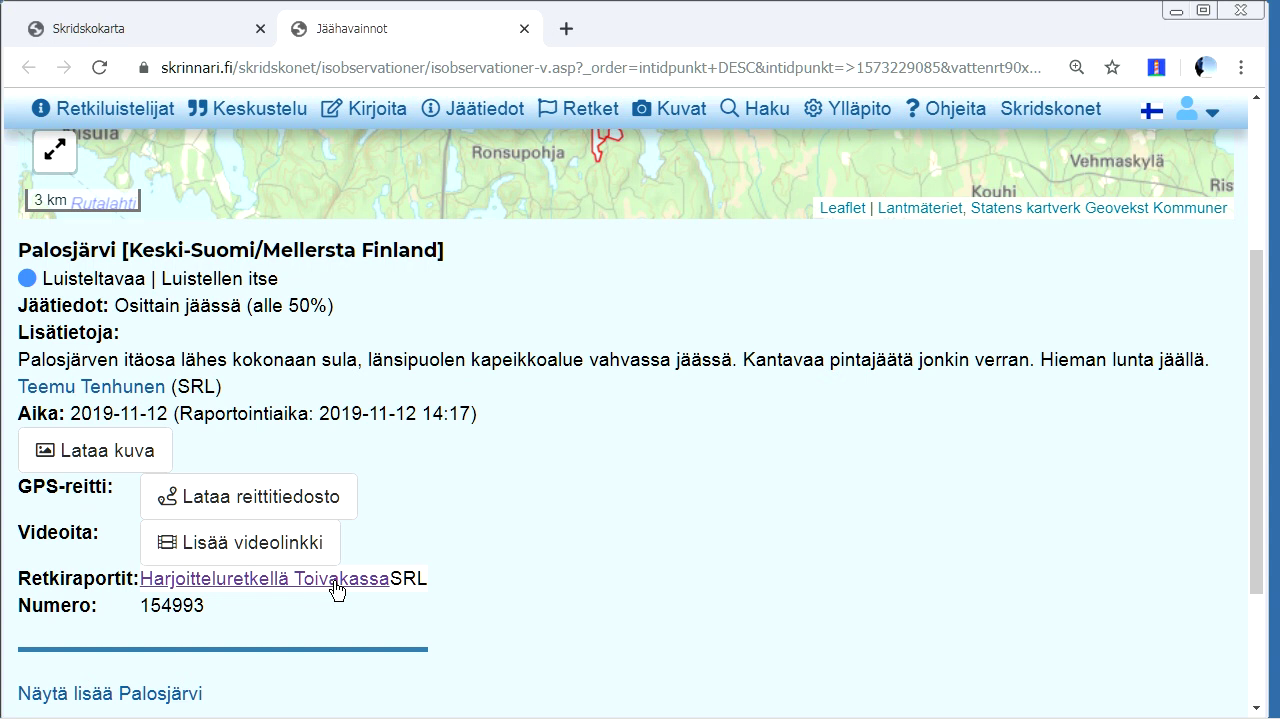
pyautogui.scroll(3, 337, 590)
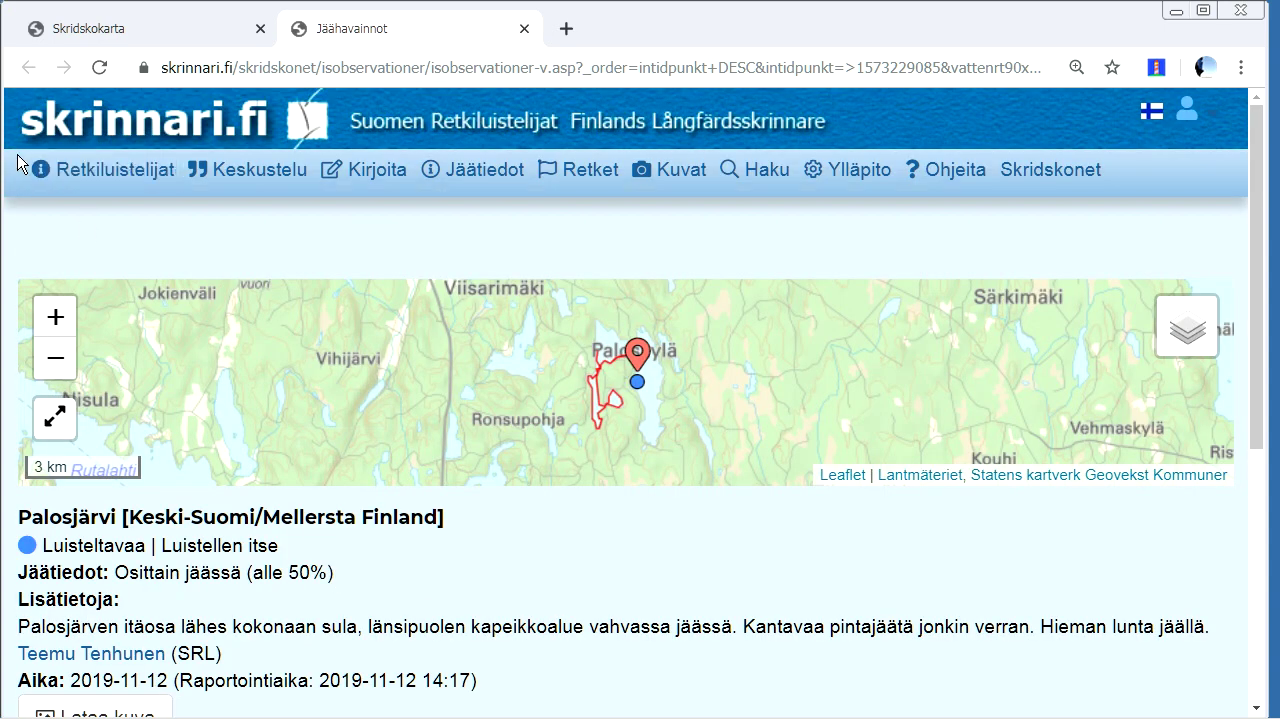
pyautogui.click(121, 173)
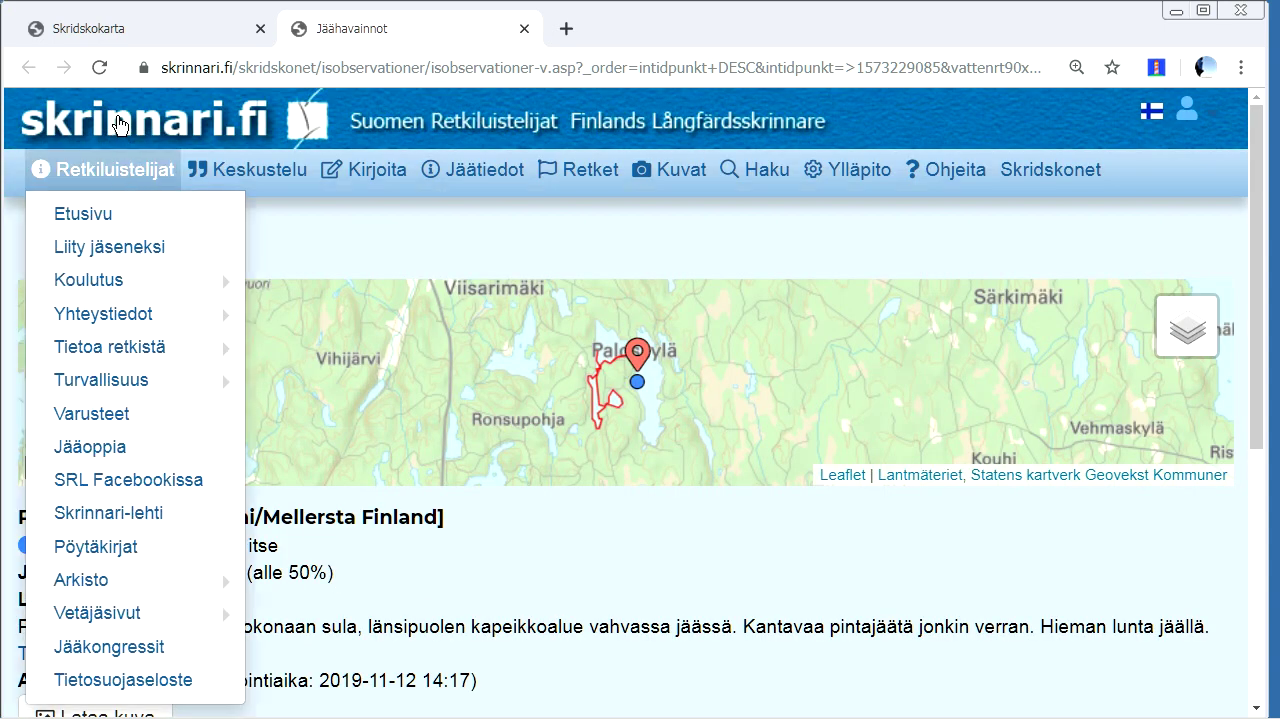
pyautogui.click(121, 171)
# - Open the trip report Maunosen matalilla ja Suonteen sopukoissa from the newest trip reports and read through to its photos
pyautogui.moveTo(1255, 170); pyautogui.dragTo(1250, 324)
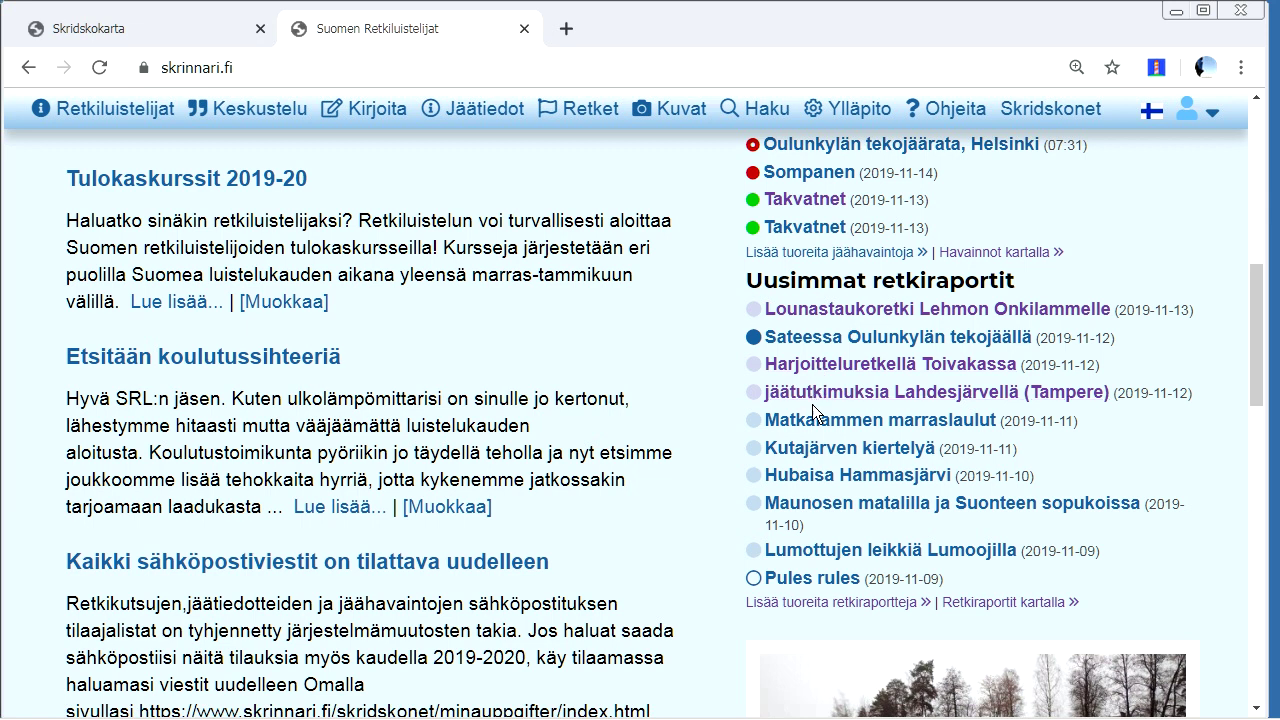
pyautogui.click(801, 508)
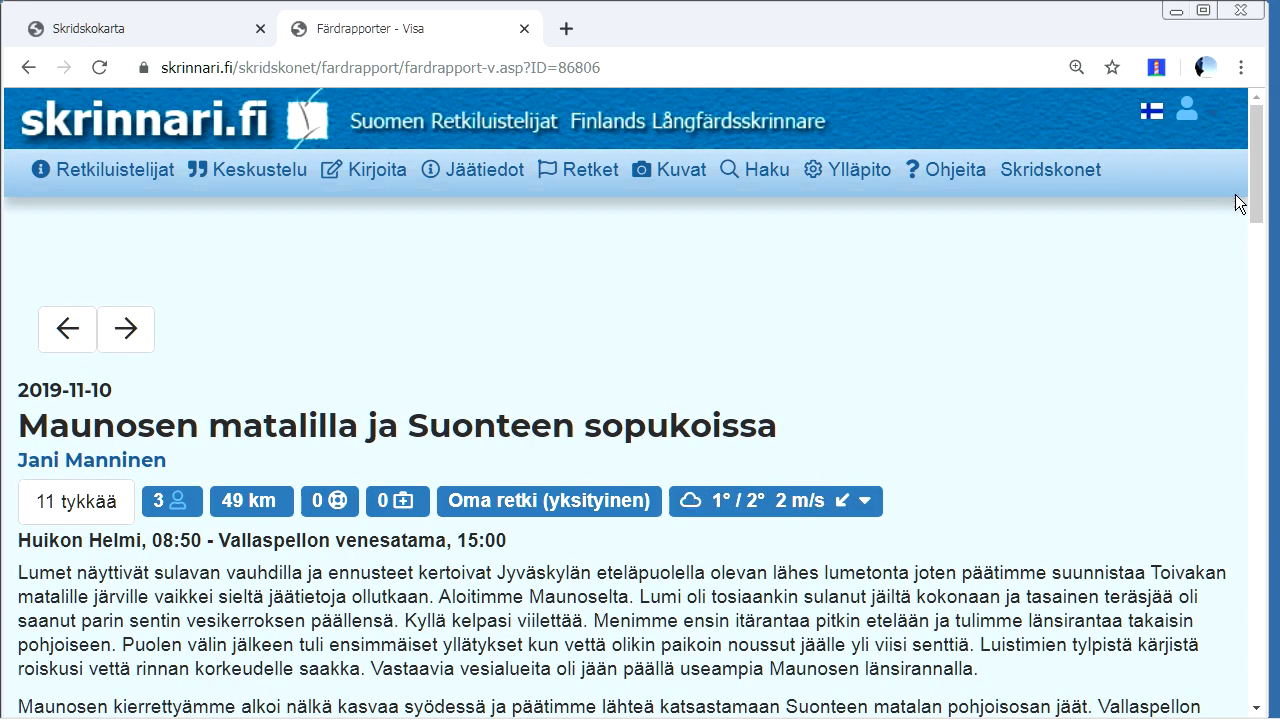
pyautogui.moveTo(1255, 140); pyautogui.dragTo(1244, 182)
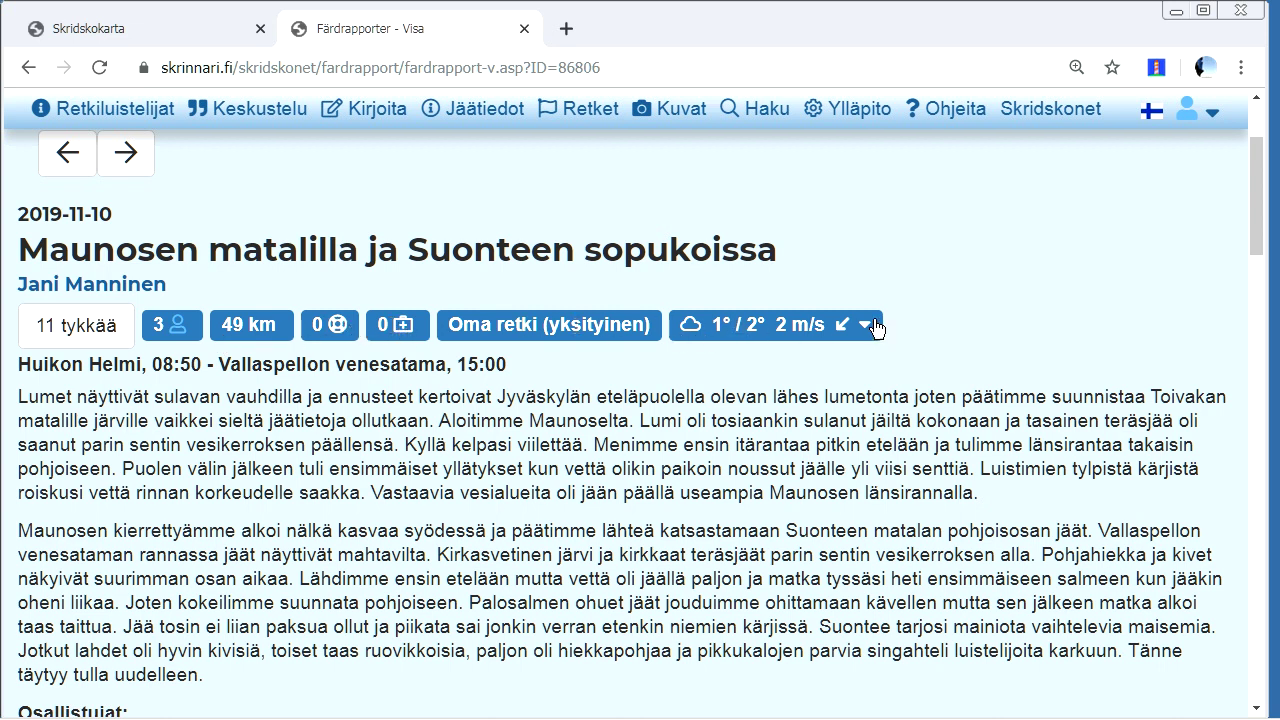
pyautogui.moveTo(1250, 204); pyautogui.dragTo(1255, 417)
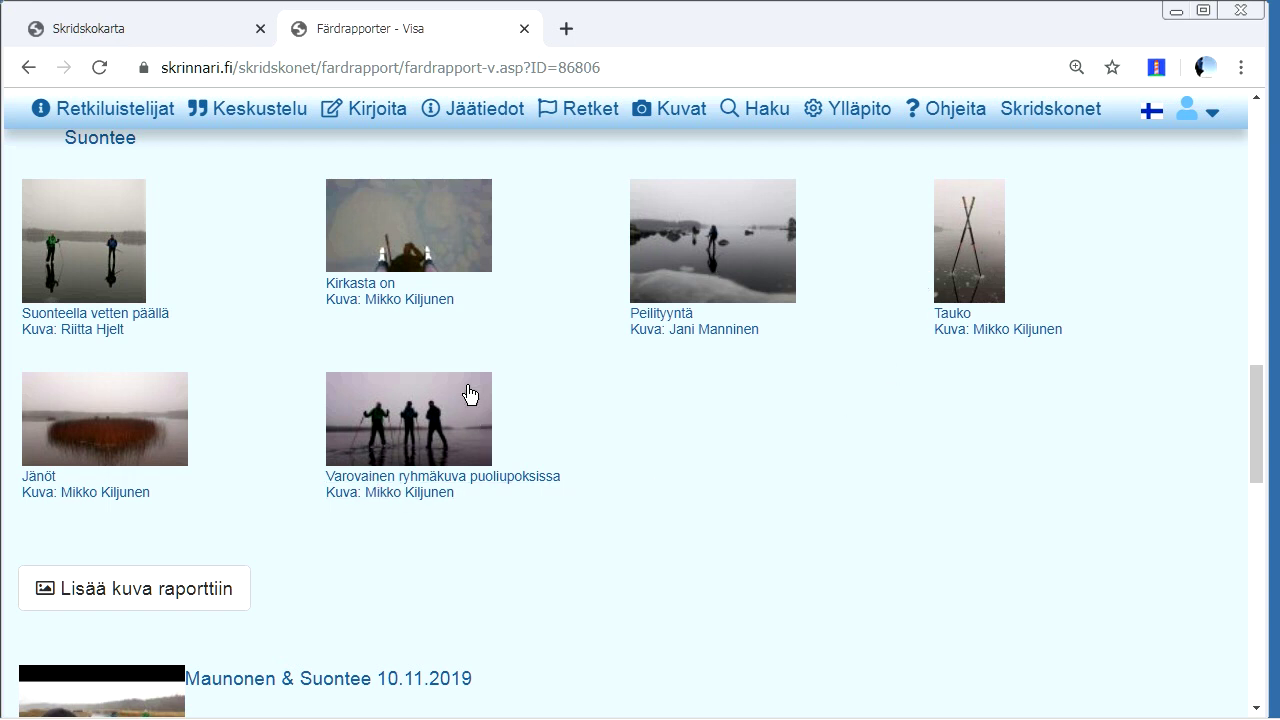
# - View the report photo Kirkasta on at full size and check the video and GPS routes attached to the report
pyautogui.click(418, 228)
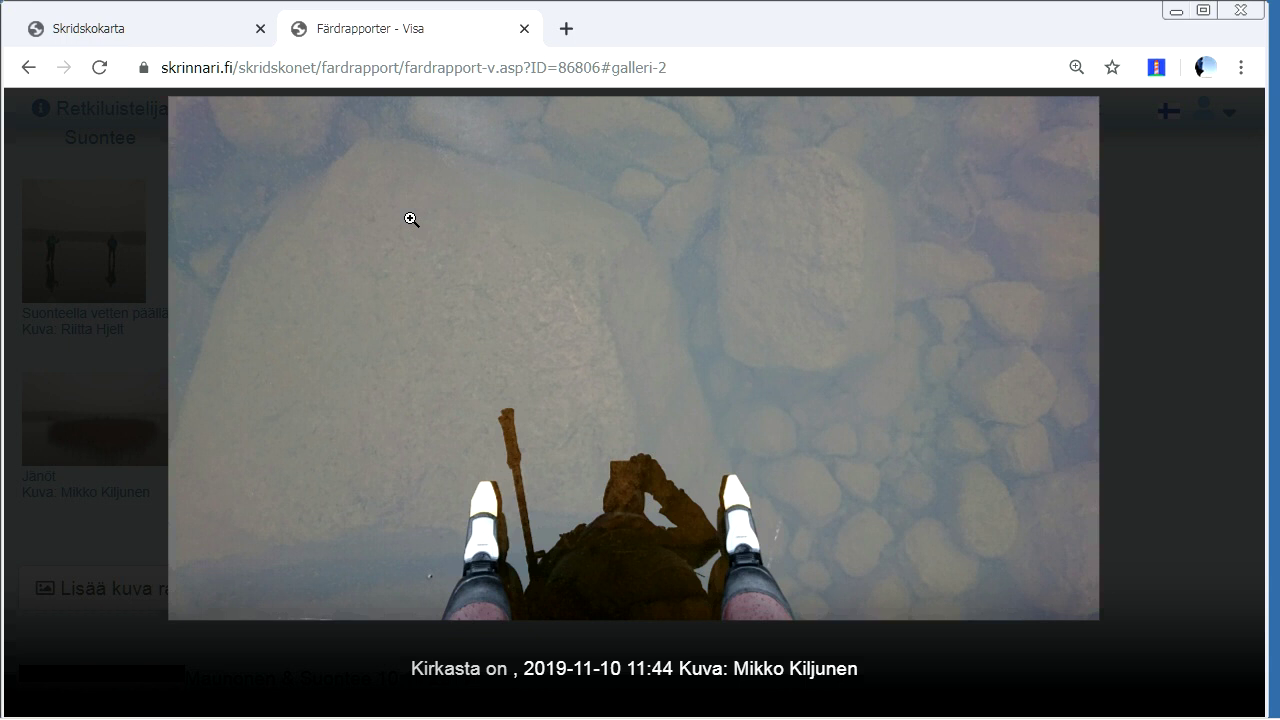
pyautogui.hotkey('alt', 'Left')
pyautogui.moveTo(1257, 420); pyautogui.dragTo(1257, 470)
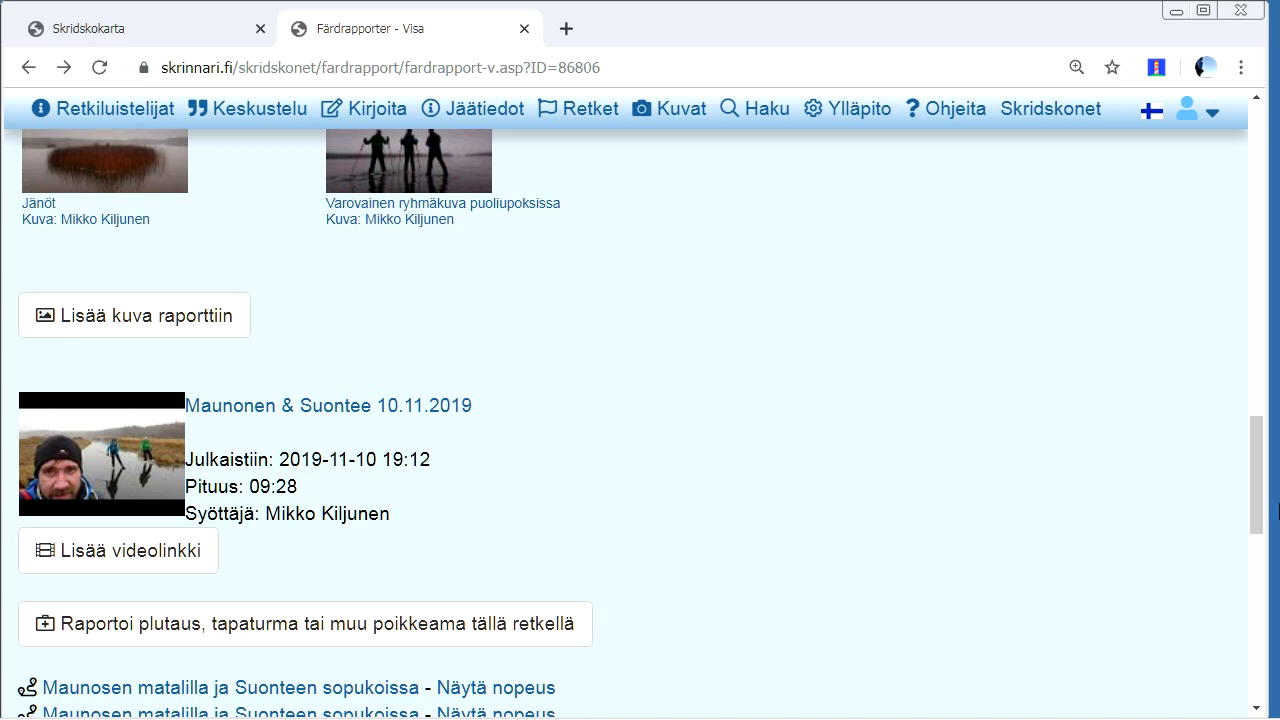
pyautogui.moveTo(1259, 510); pyautogui.dragTo(1100, 160)
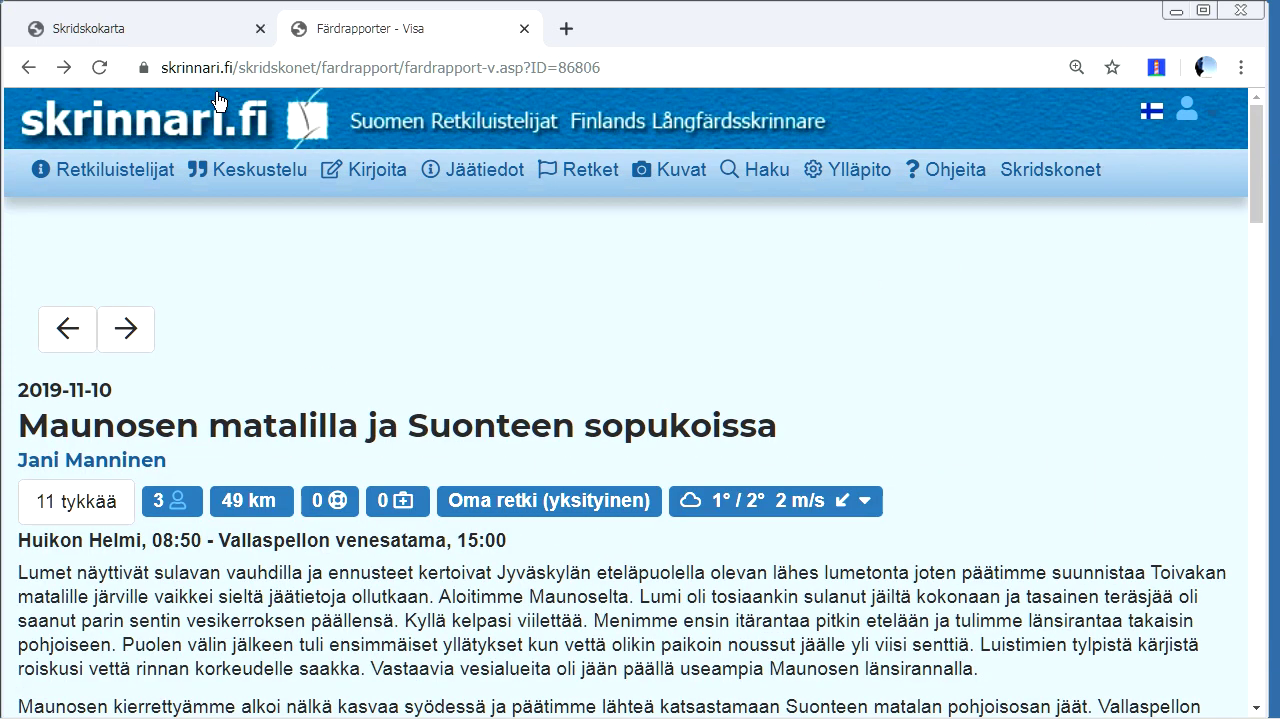
# - Return to the home page, open the full list of recent trip reports and review SRL's reports
pyautogui.click(126, 122)
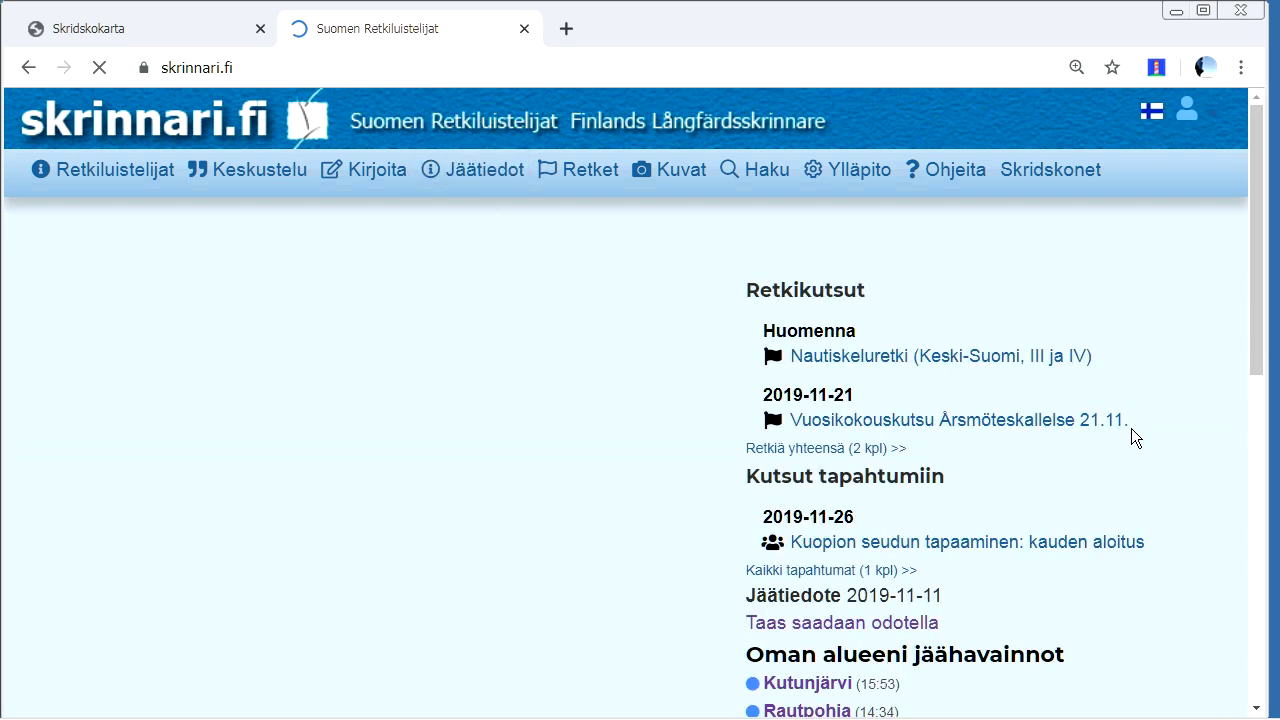
pyautogui.moveTo(1263, 185); pyautogui.dragTo(1242, 353)
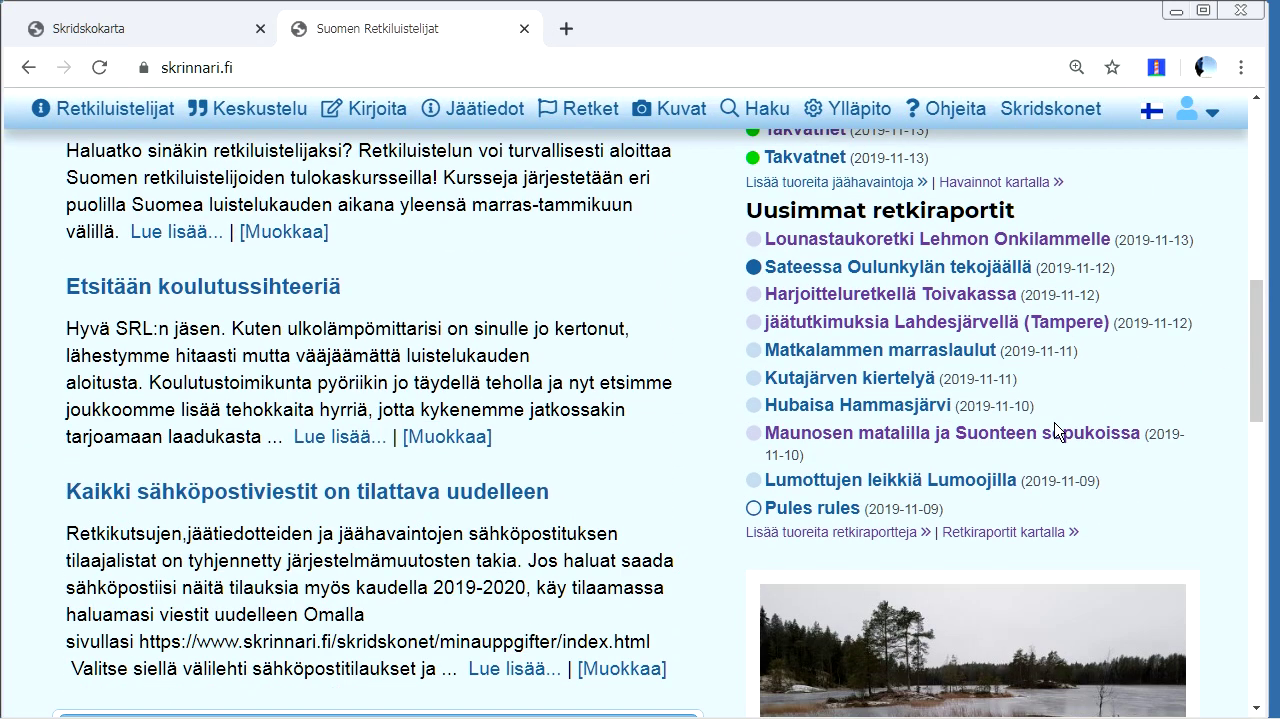
pyautogui.click(840, 535)
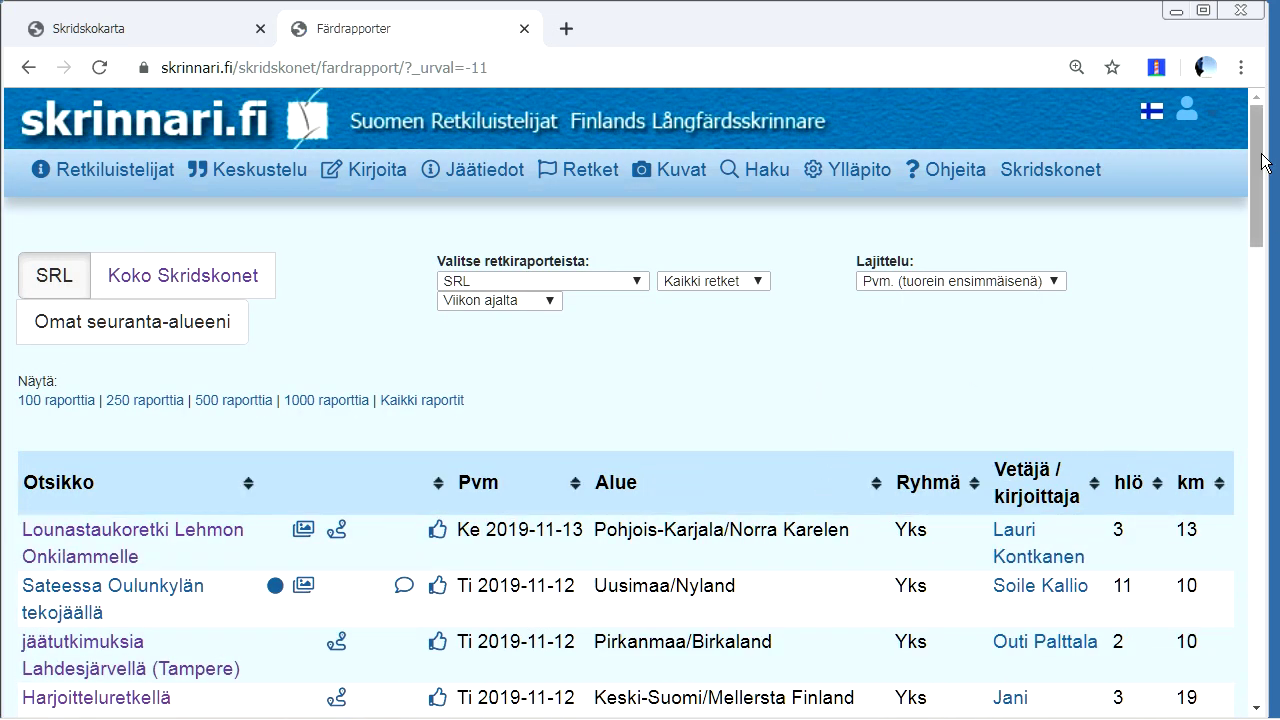
pyautogui.moveTo(1262, 162); pyautogui.dragTo(1257, 233)
pyautogui.scroll(1, 1250, 230)
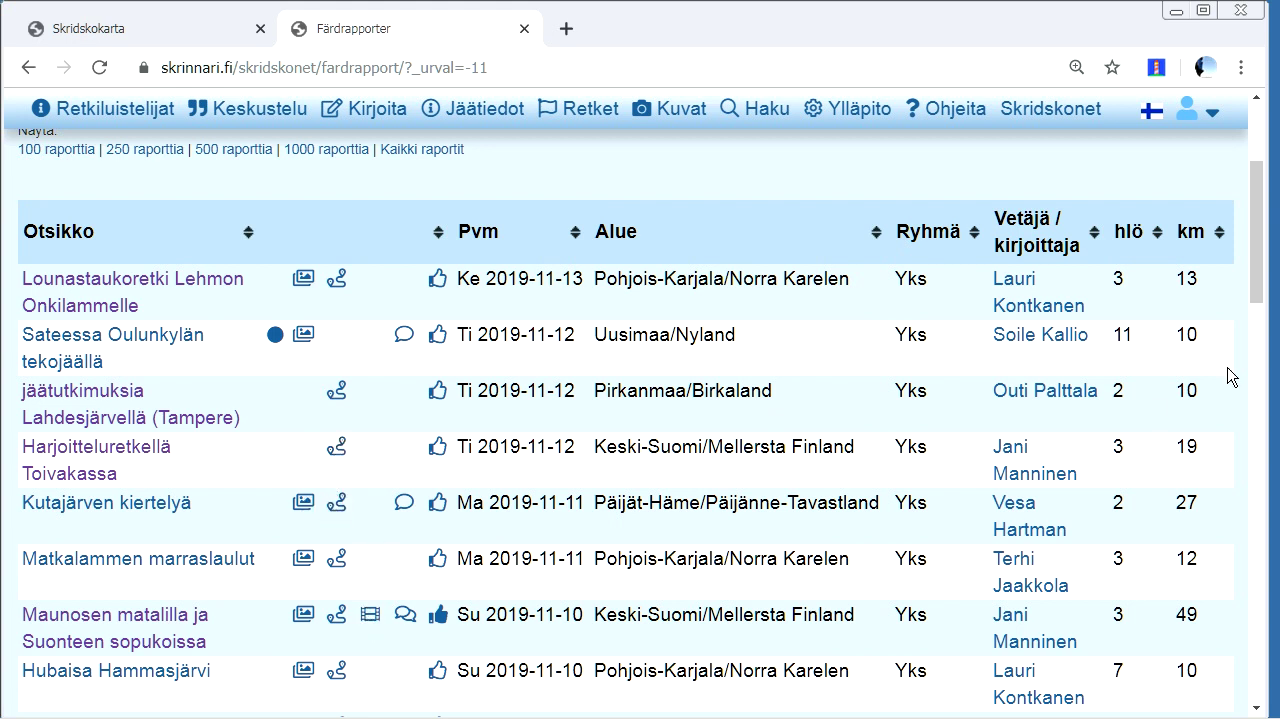
pyautogui.scroll(3, 1258, 255)
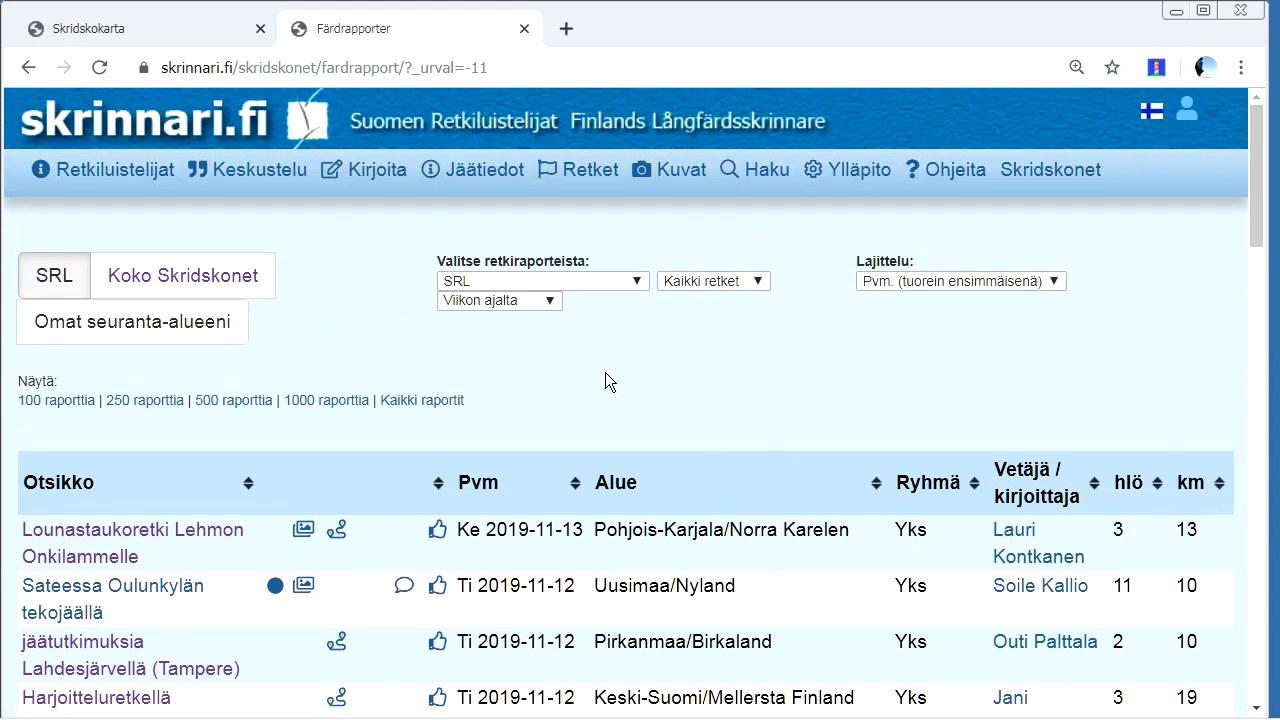
# - Widen the trip report list to Koko Skridskonet and look over the reports from all clubs
pyautogui.click(183, 288)
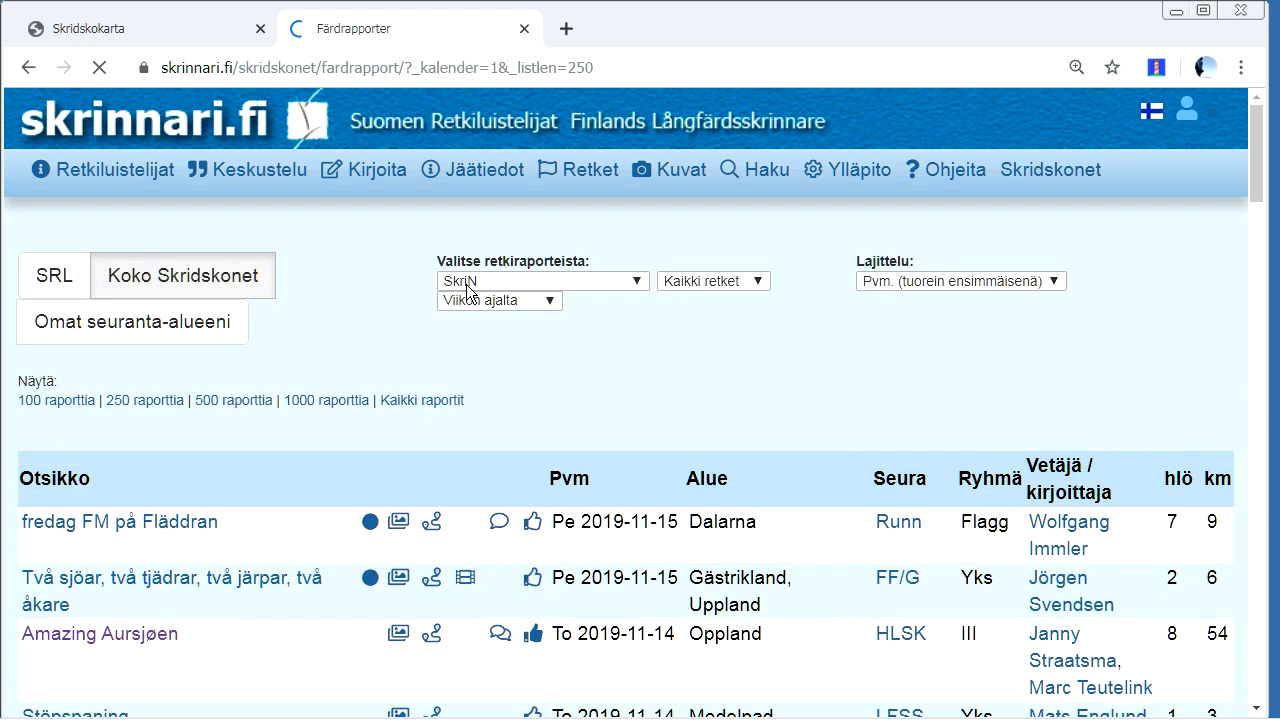
pyautogui.moveTo(1261, 141); pyautogui.dragTo(1255, 160)
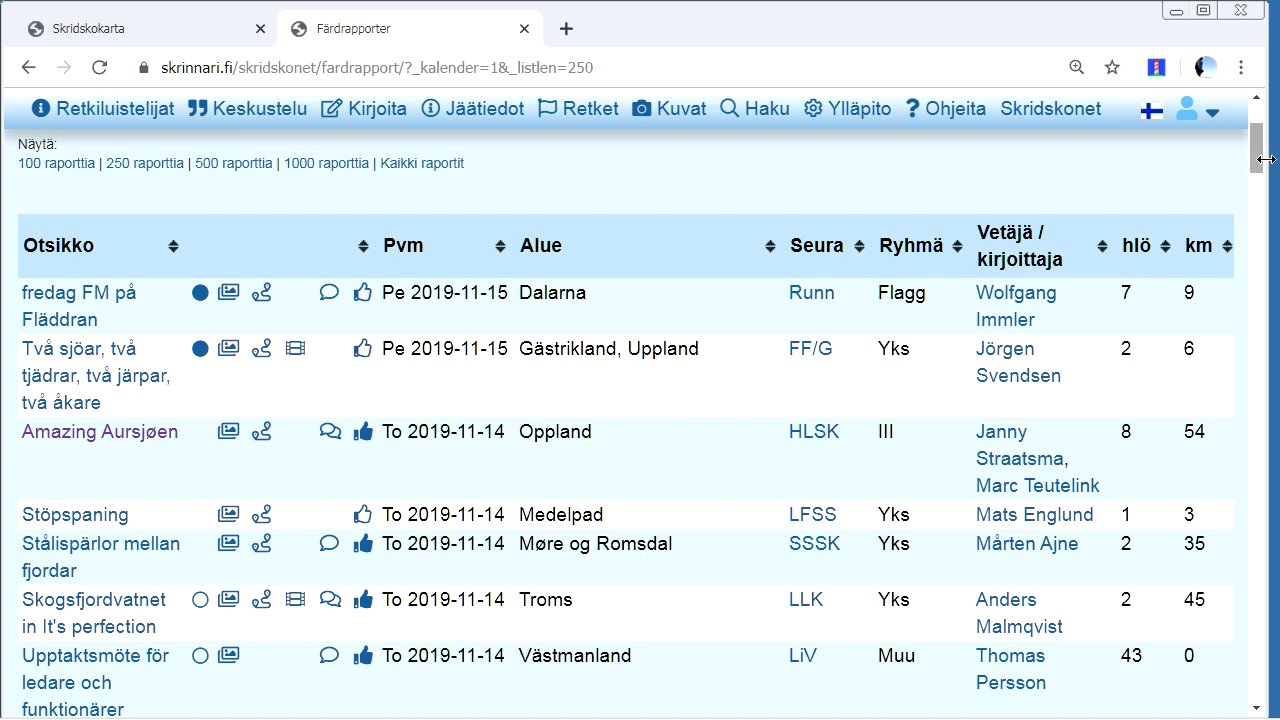
pyautogui.scroll(3, 1257, 167)
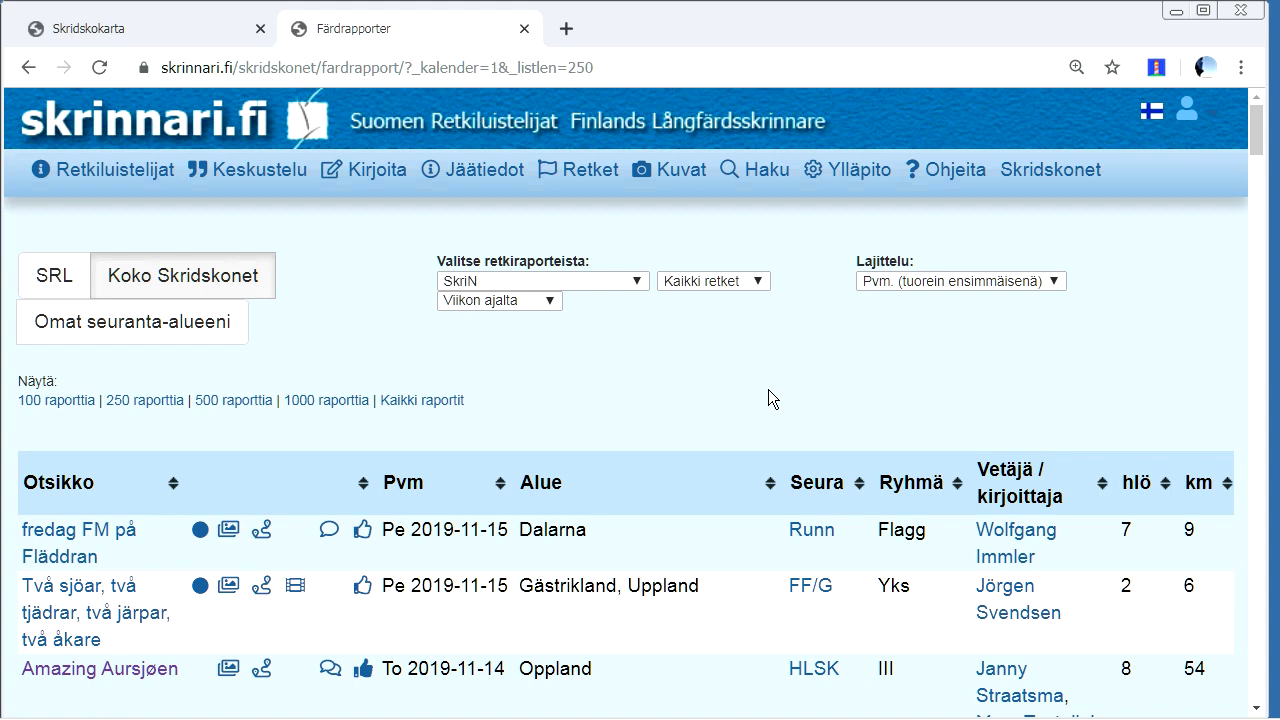
# - Return to the home page and open the page for reporting ice and freezing conditions
pyautogui.click(164, 120)
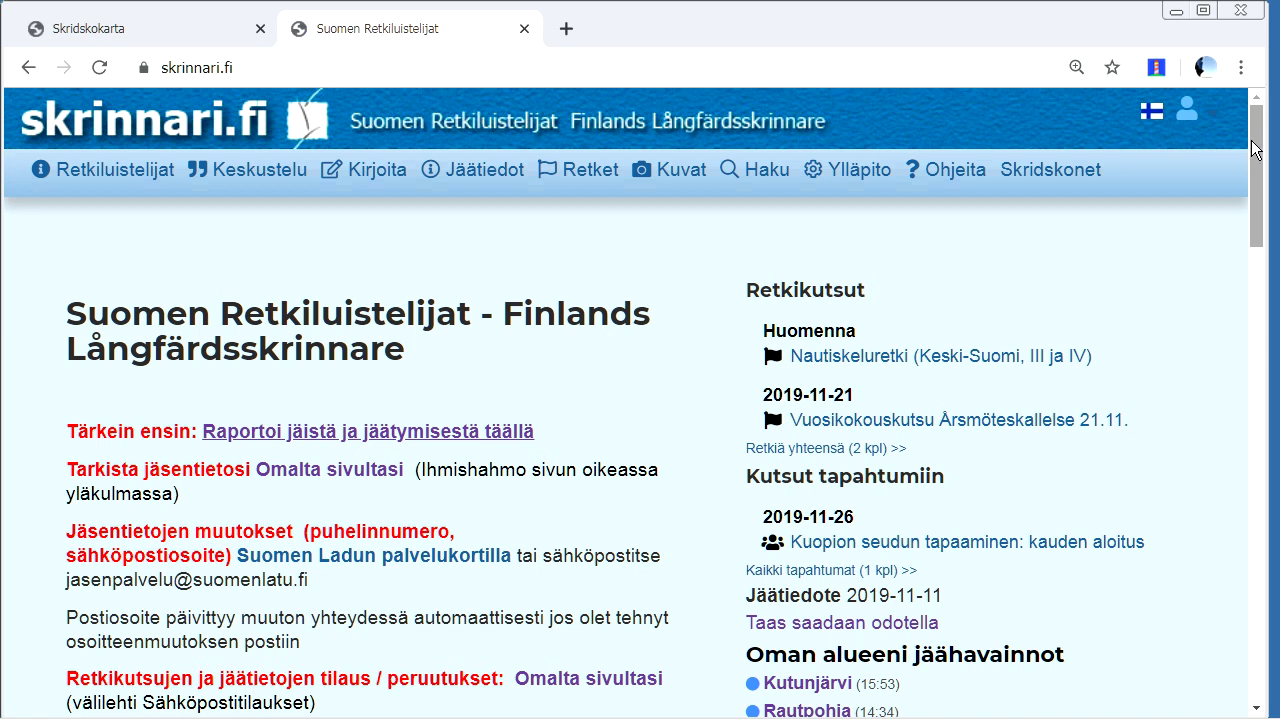
pyautogui.click(326, 432)
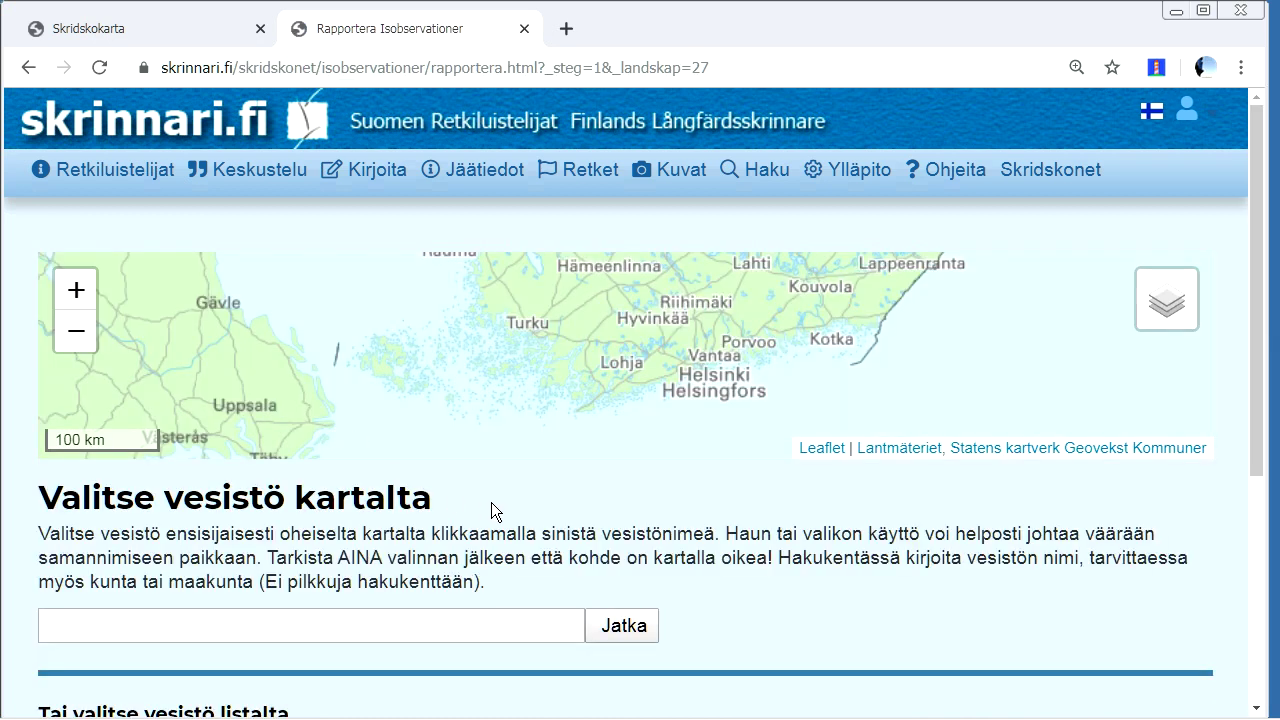
# - Examine the water bodies around Jyväskylä and Muurame on the map for choosing the reported water body
pyautogui.moveTo(646, 312); pyautogui.dragTo(570, 394)
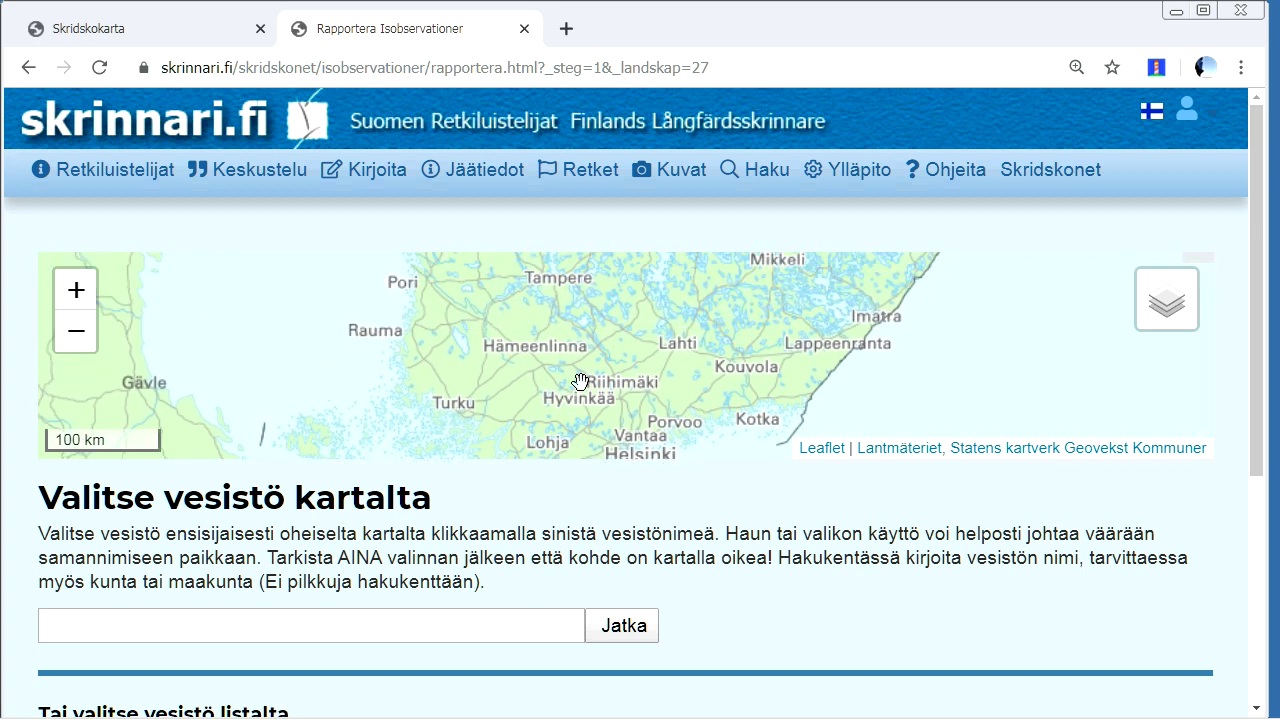
pyautogui.moveTo(638, 306); pyautogui.dragTo(562, 443)
pyautogui.moveTo(628, 298); pyautogui.dragTo(568, 347)
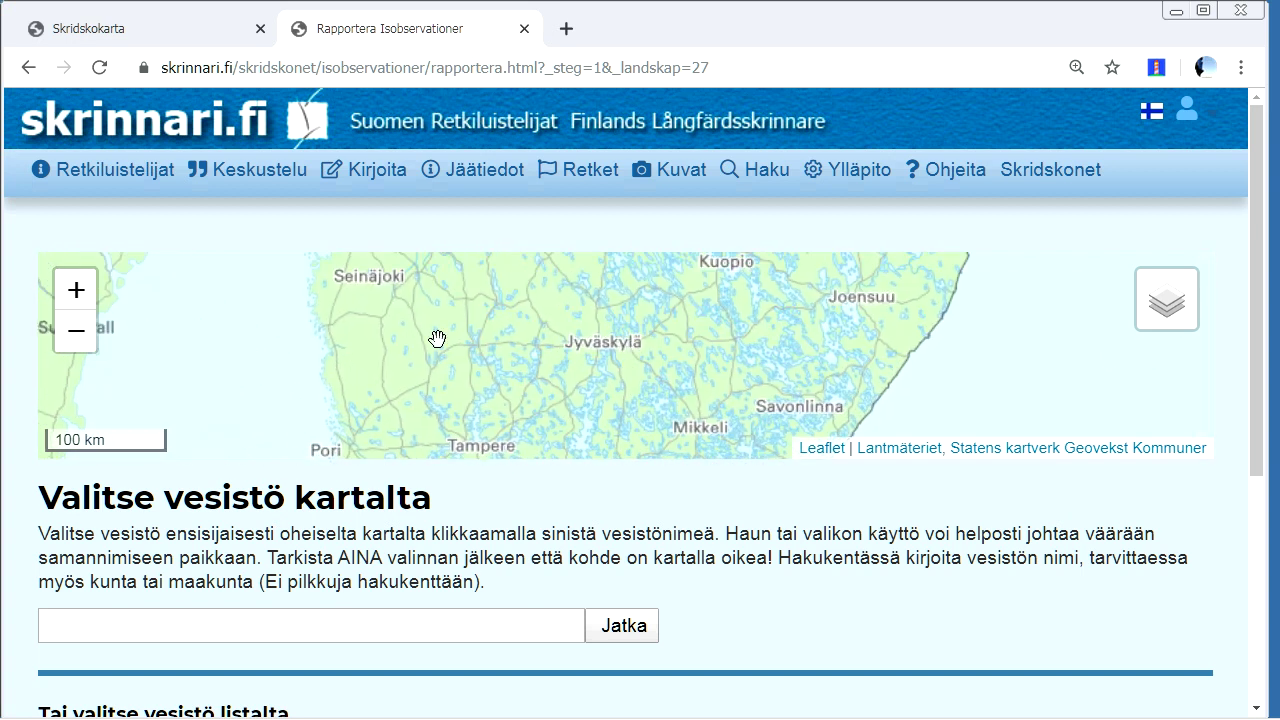
pyautogui.click(70, 287)
pyautogui.click(70, 287)
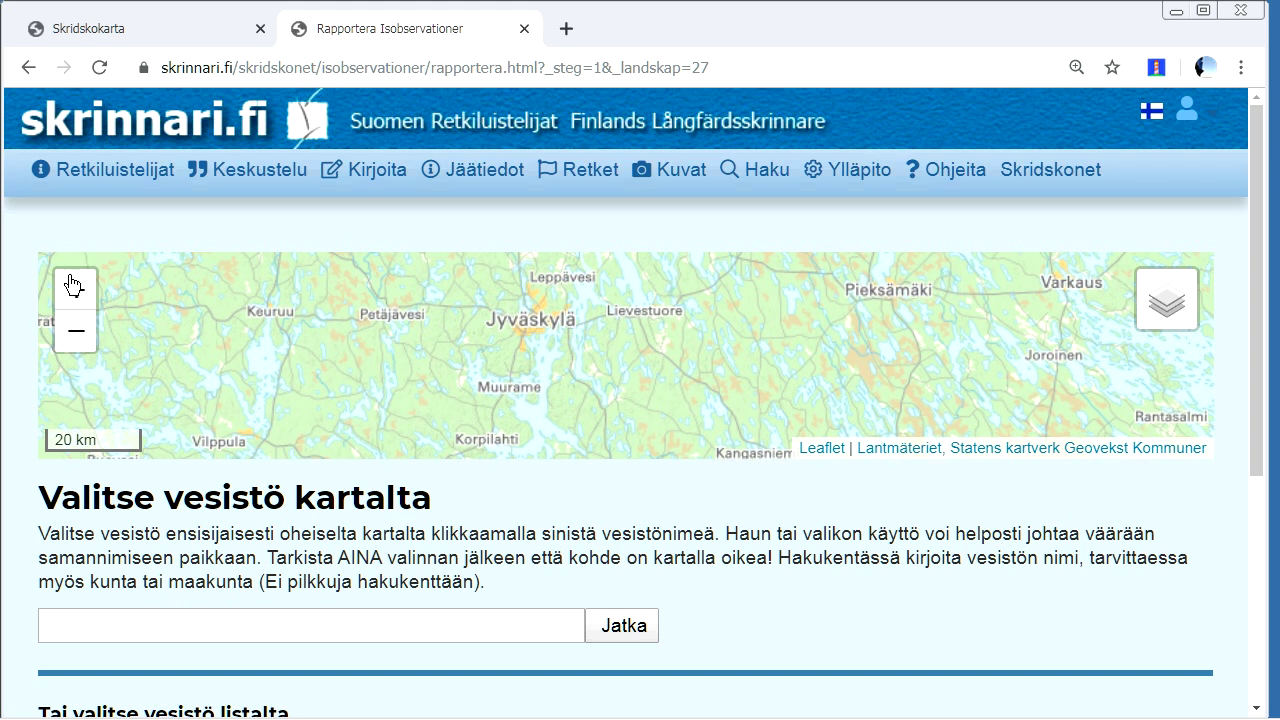
pyautogui.moveTo(480, 337); pyautogui.dragTo(511, 397)
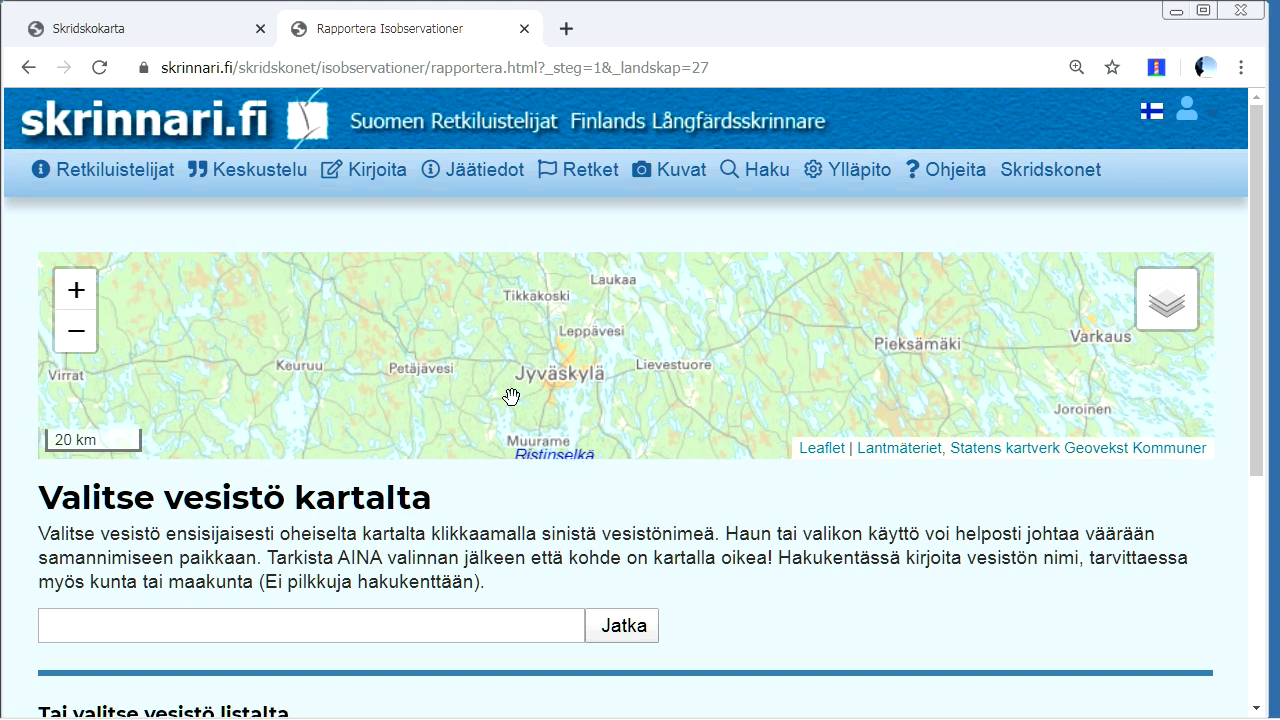
pyautogui.click(77, 290)
pyautogui.moveTo(355, 361); pyautogui.dragTo(503, 272)
pyautogui.moveTo(481, 389); pyautogui.dragTo(554, 286)
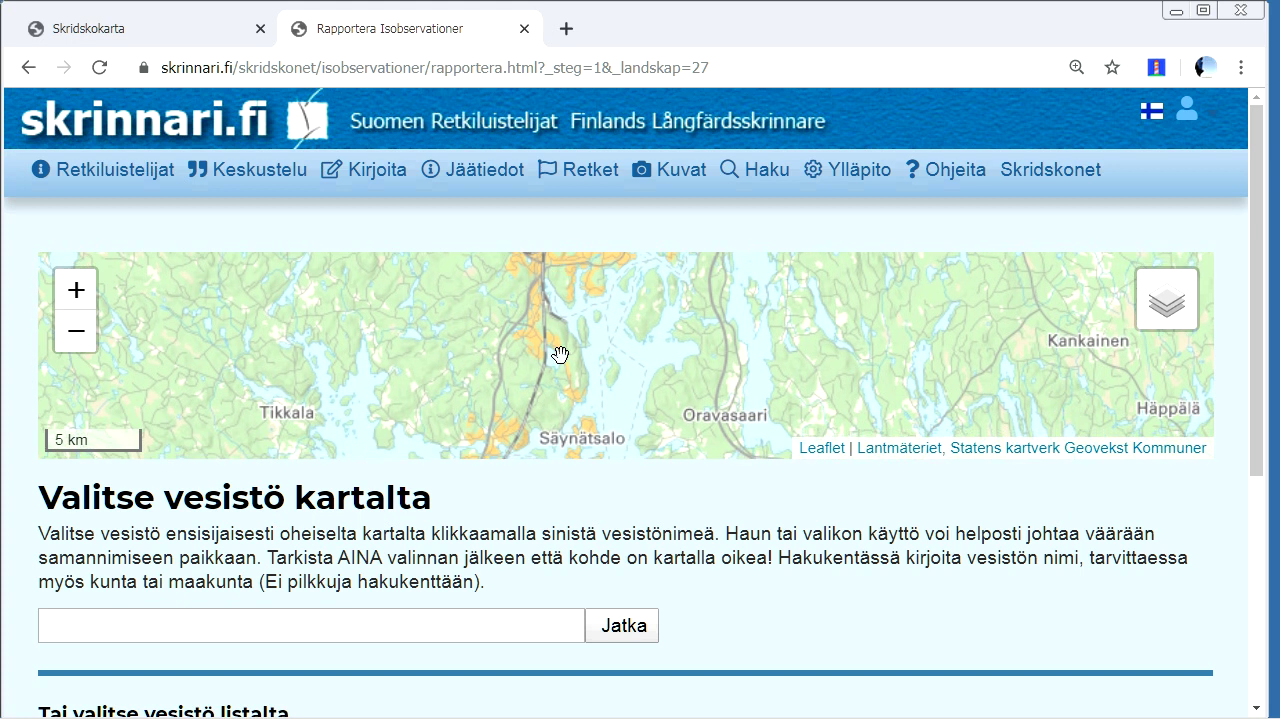
pyautogui.moveTo(560, 349); pyautogui.dragTo(534, 263)
pyautogui.moveTo(518, 338); pyautogui.dragTo(514, 368)
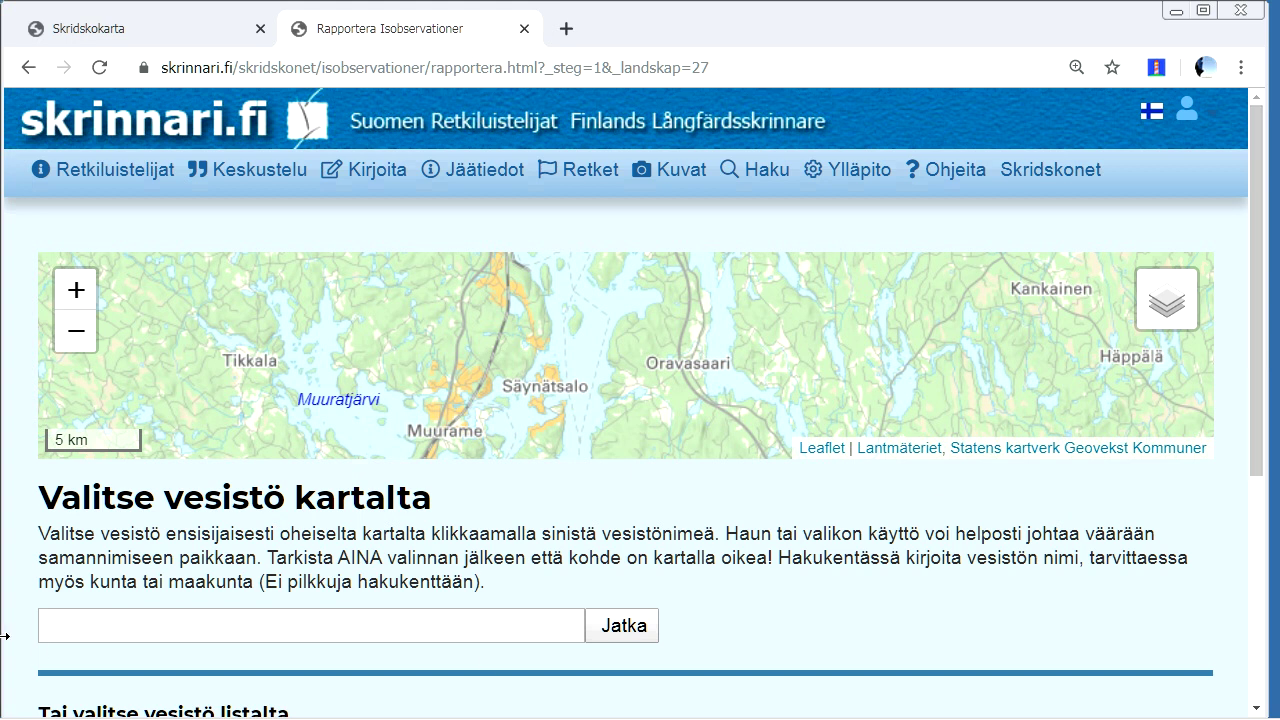
# - Check the alternatives to the map: the water body search field and the list of sea areas for Uusimaa/Nyland
pyautogui.click(135, 629)
pyautogui.scroll(-2, 1257, 300)
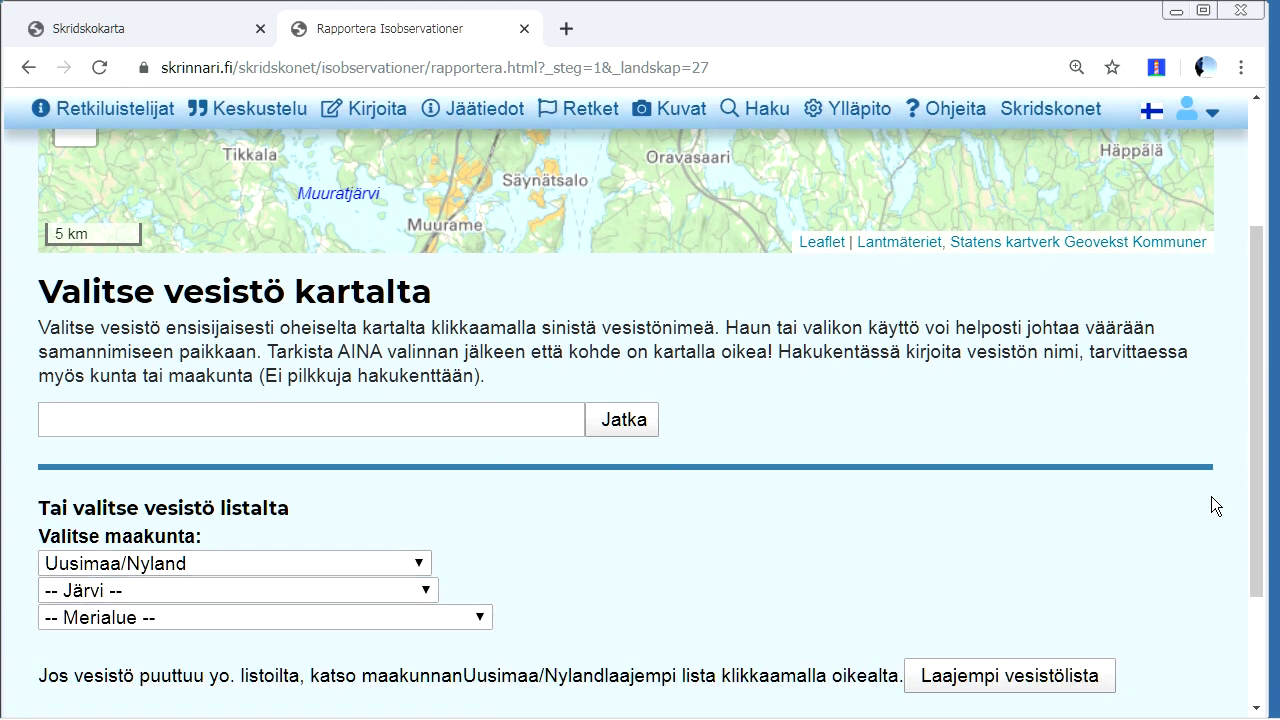
pyautogui.click(464, 615)
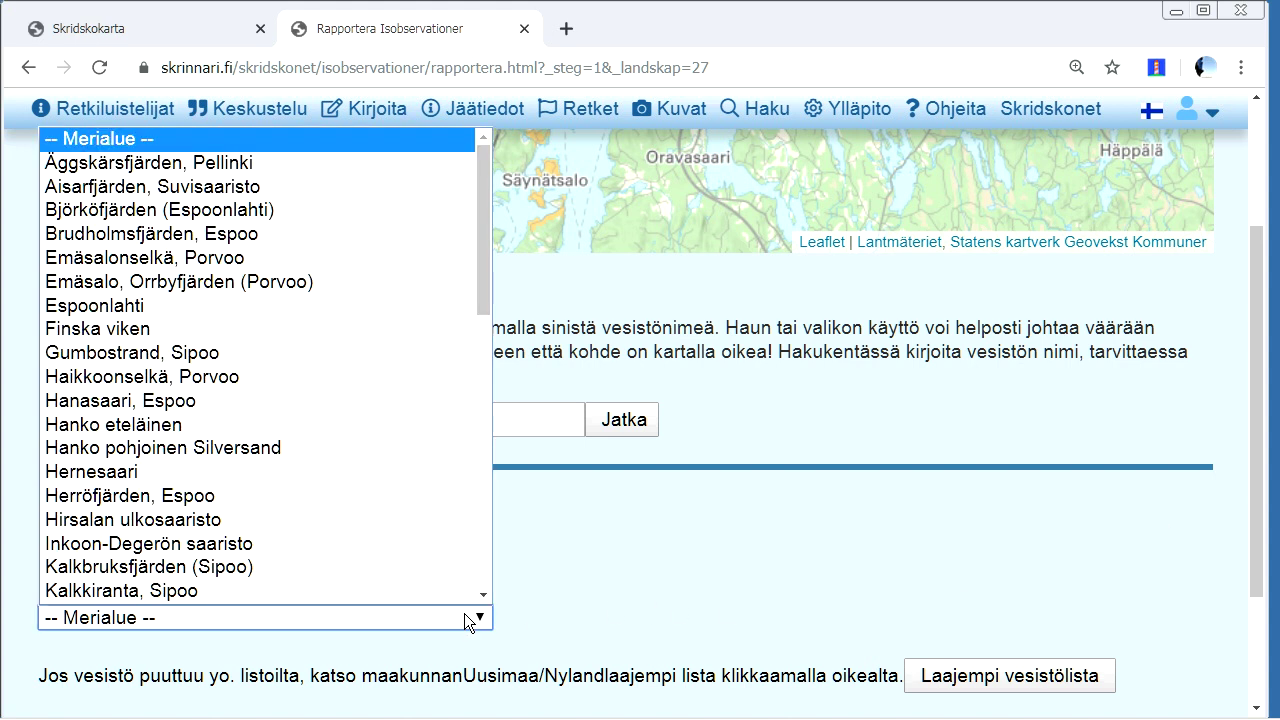
pyautogui.scroll(-1, 470, 603)
pyautogui.scroll(-7, 485, 541)
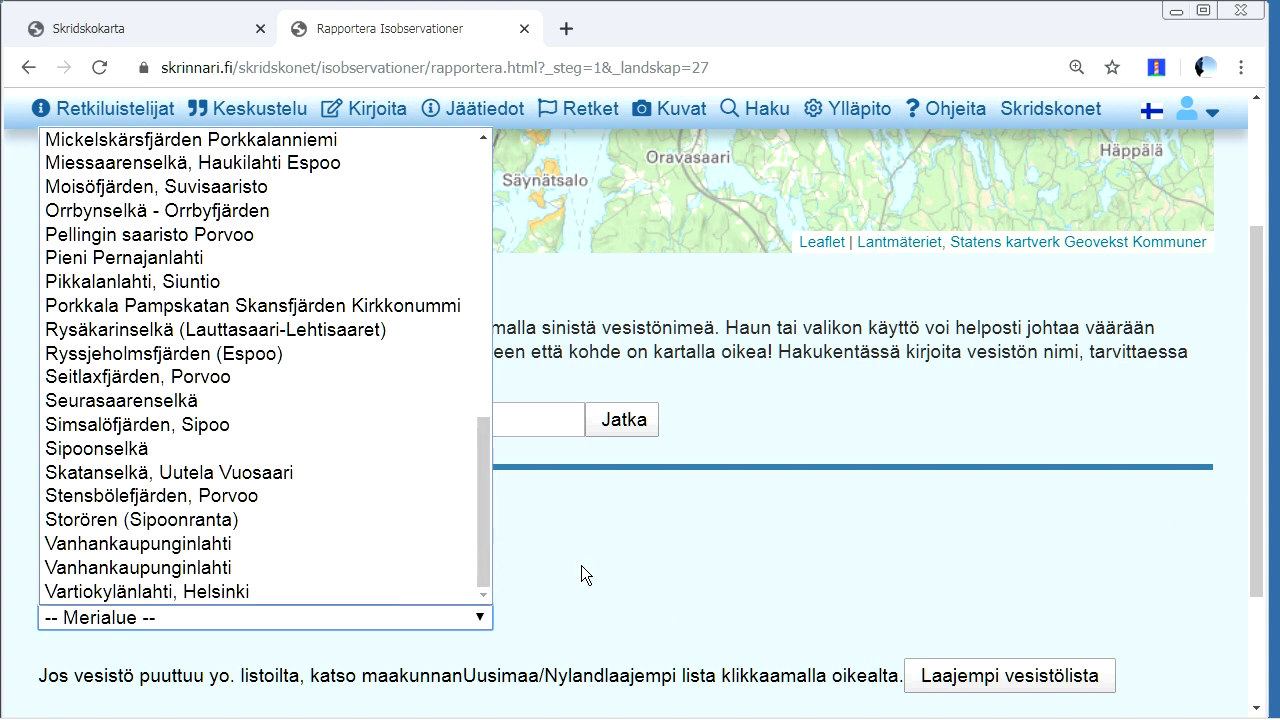
pyautogui.click(675, 586)
pyautogui.moveTo(1252, 417); pyautogui.dragTo(1215, 276)
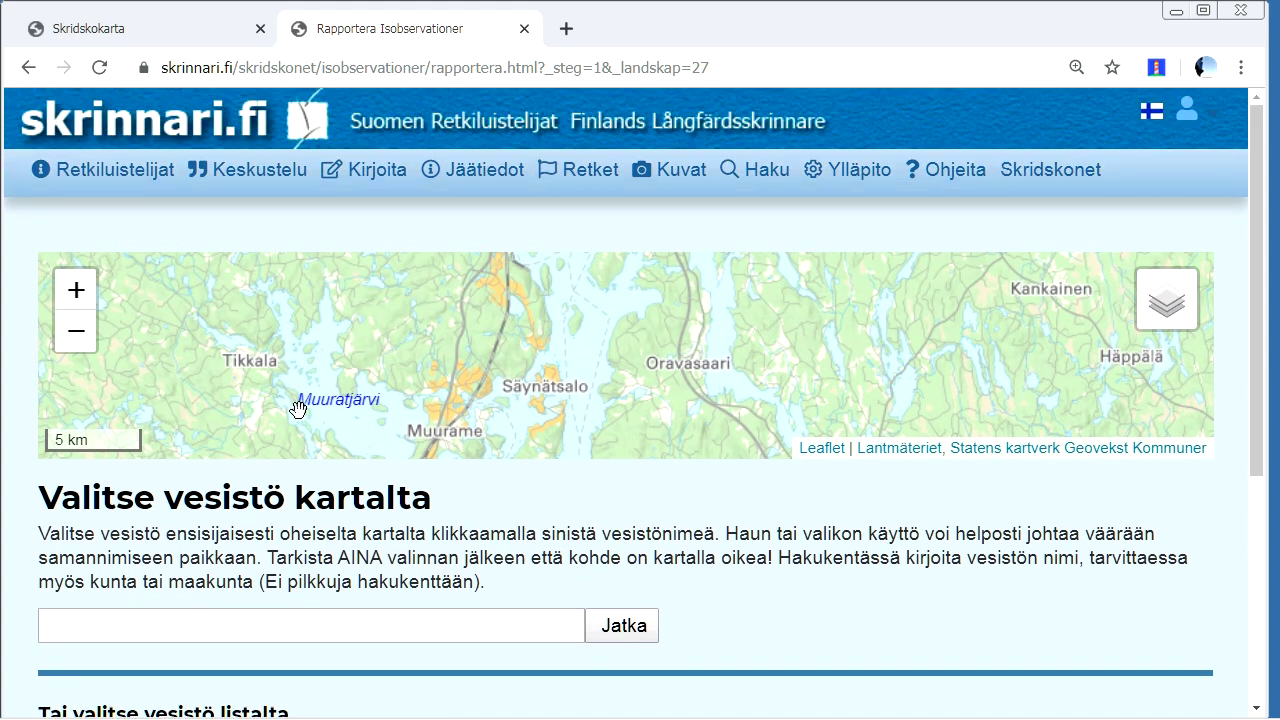
# - Select Tuomiojärvi in Jyväskylä on the map as the water body for the ice observation
pyautogui.moveTo(450, 293); pyautogui.dragTo(427, 447)
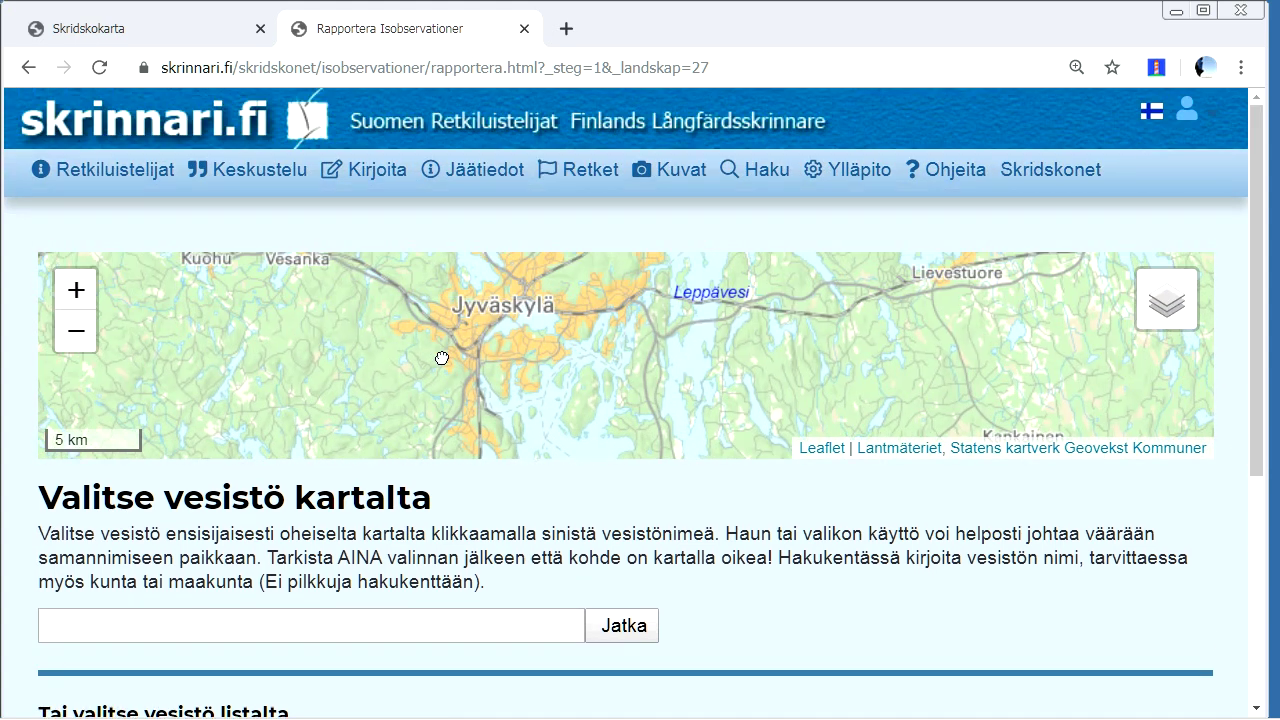
pyautogui.moveTo(438, 350); pyautogui.dragTo(467, 447)
pyautogui.click(72, 289)
pyautogui.click(72, 289)
pyautogui.moveTo(298, 364); pyautogui.dragTo(457, 337)
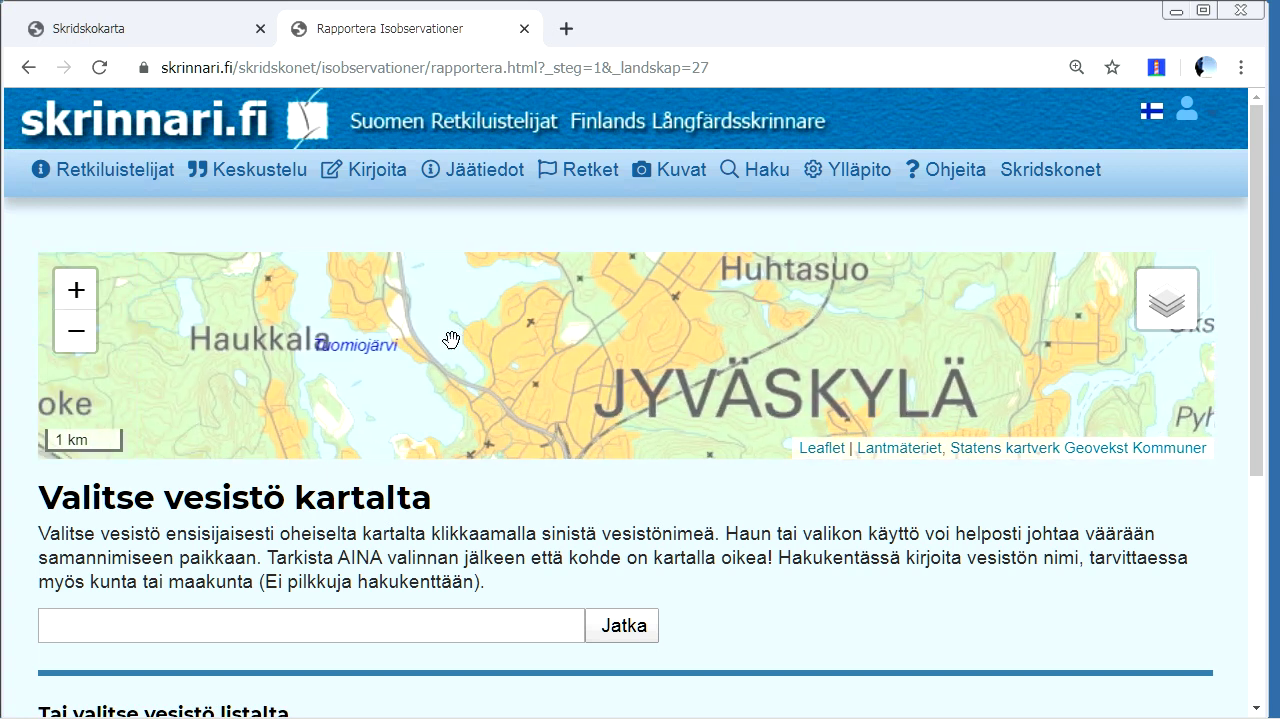
pyautogui.click(354, 350)
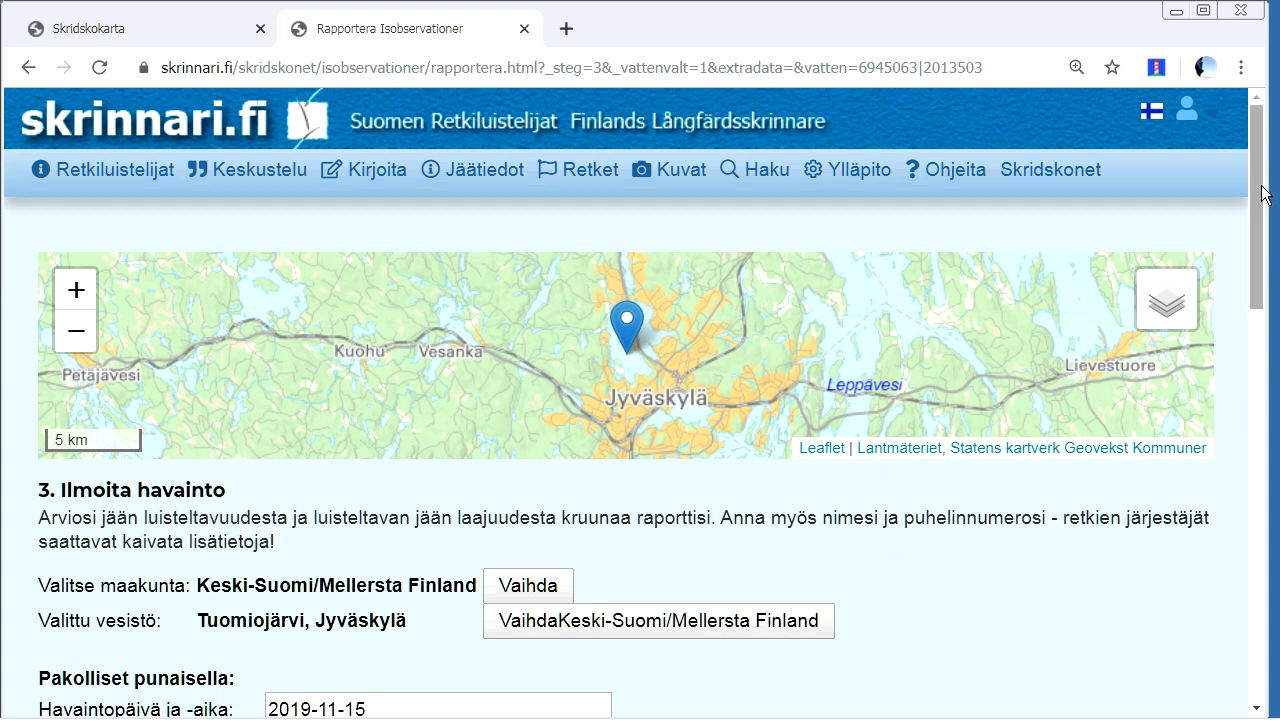
# - Rate the skateability of the Tuomiojärvi ice as Luisteltavaa in the observation form
pyautogui.moveTo(1266, 183); pyautogui.dragTo(1268, 305)
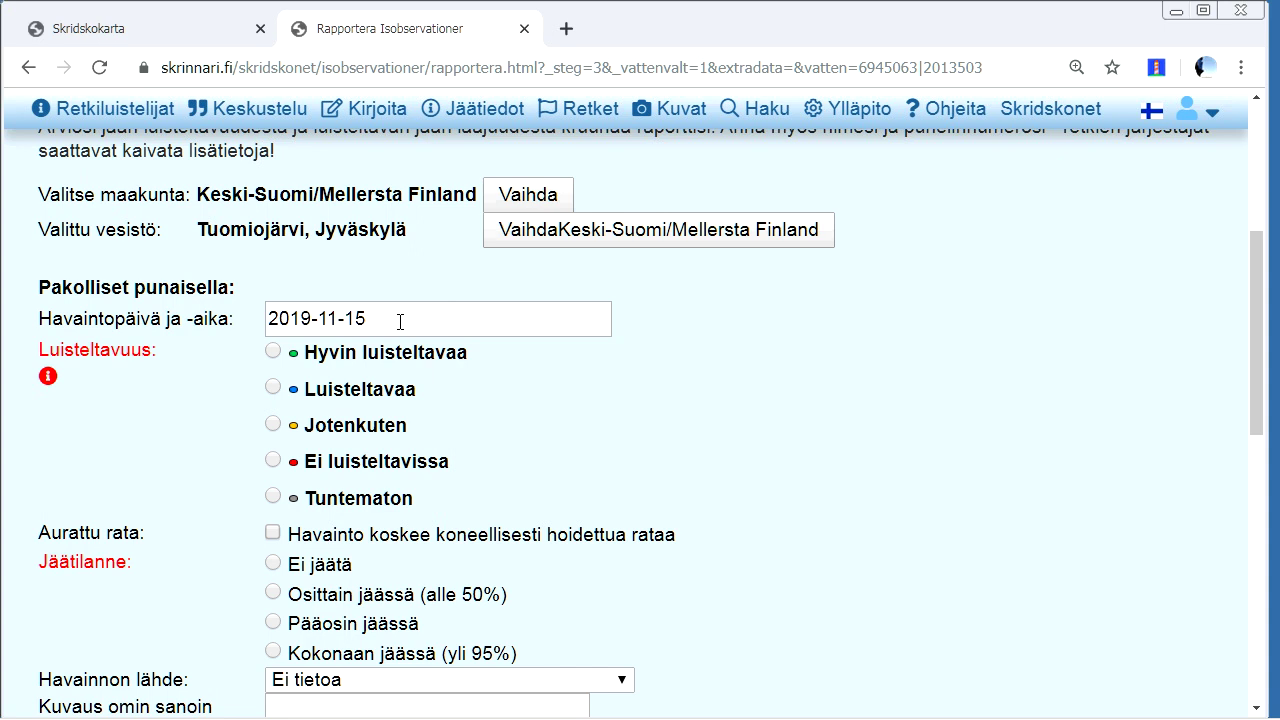
pyautogui.click(273, 387)
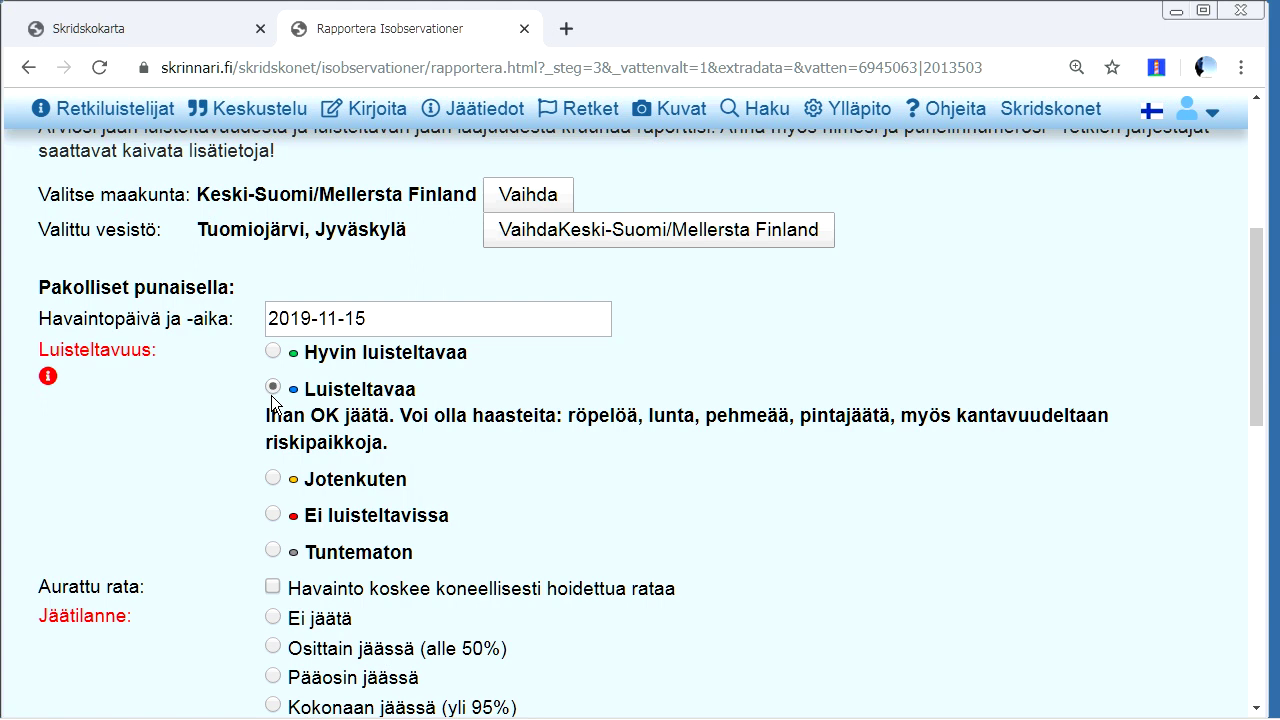
# - Set the ice situation to Kokonaan jäässä (yli 95%) and the observation source to Jäältä ilman luistimia
pyautogui.moveTo(1262, 322); pyautogui.dragTo(1245, 372)
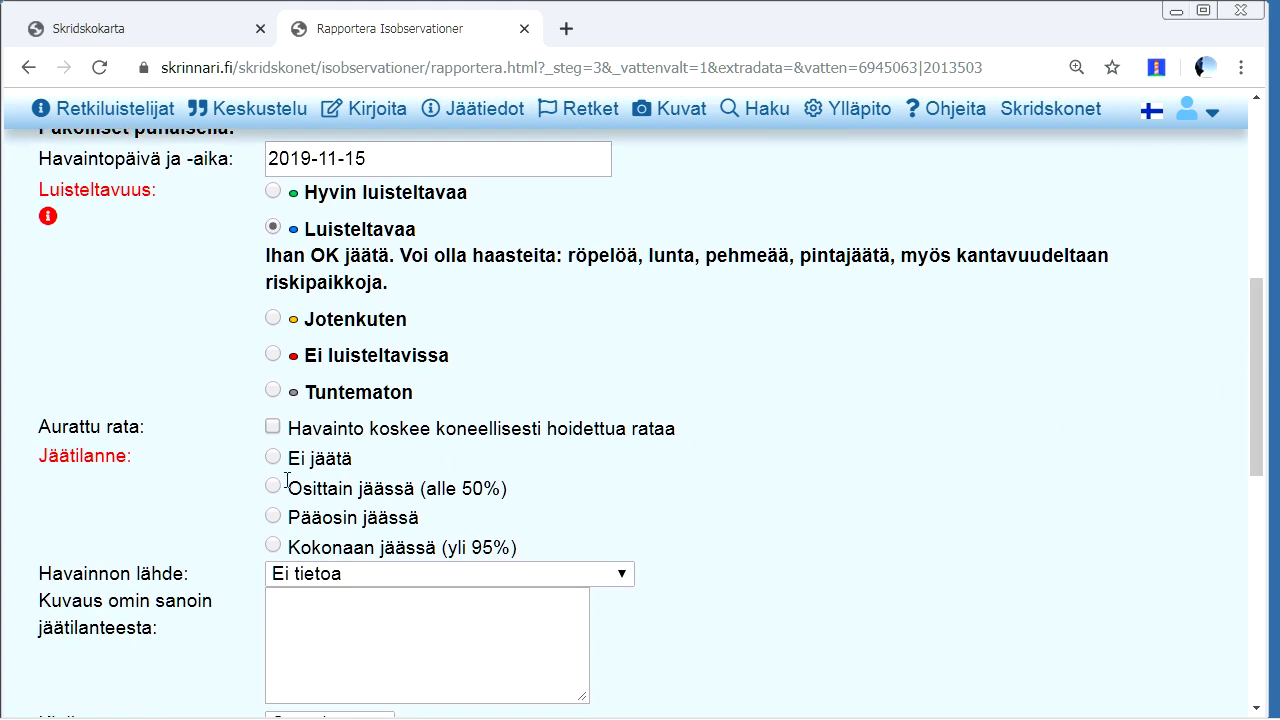
pyautogui.click(272, 545)
pyautogui.click(328, 574)
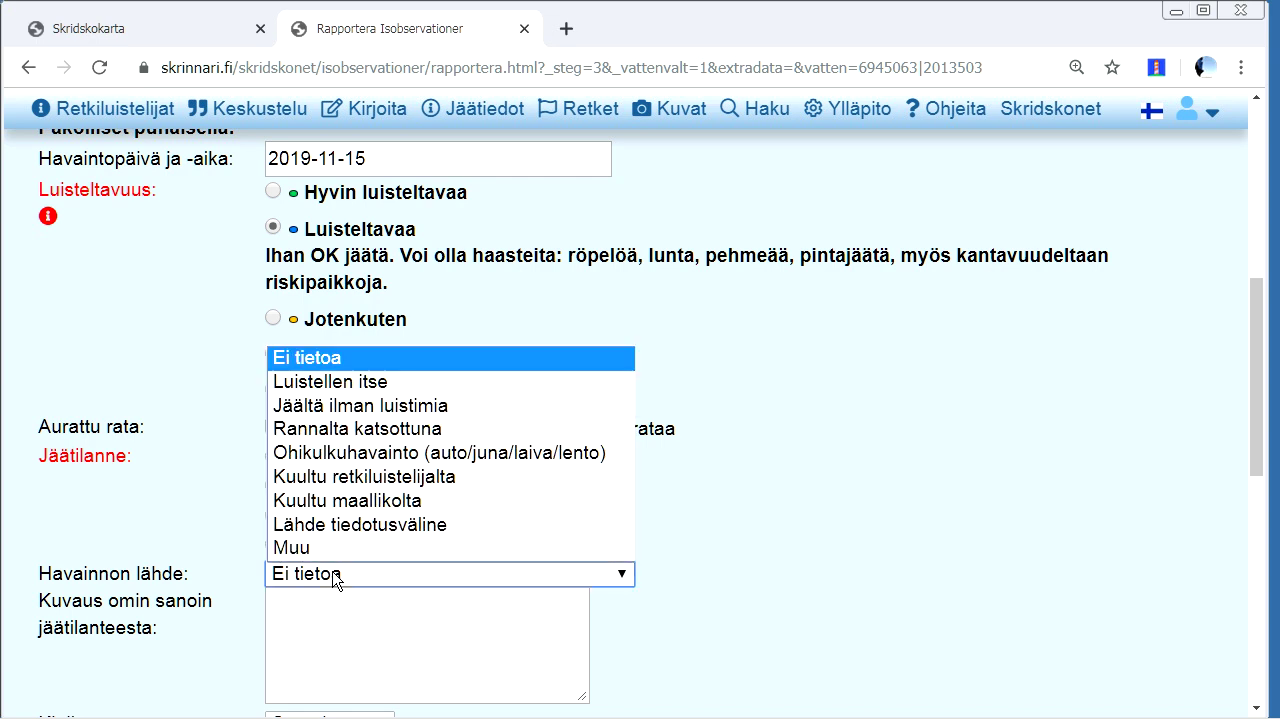
pyautogui.click(359, 405)
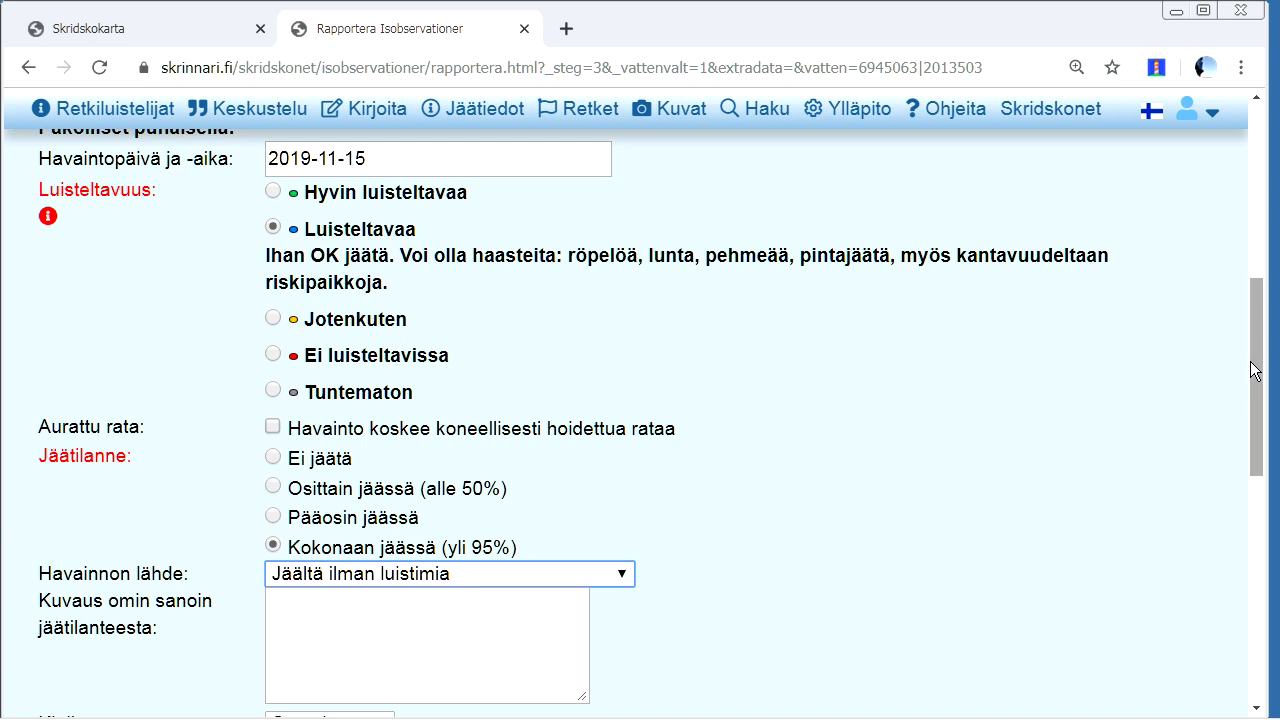
# - Enter the ice description "Eerolanlahden perusteella jää on hyvässä kunnossa ja odottaa vain yöpakkasen kovettavaa vaikutusta. Jää oli jo aamulla melko kovaa."
pyautogui.moveTo(1255, 370); pyautogui.dragTo(1250, 408)
pyautogui.click(376, 512)
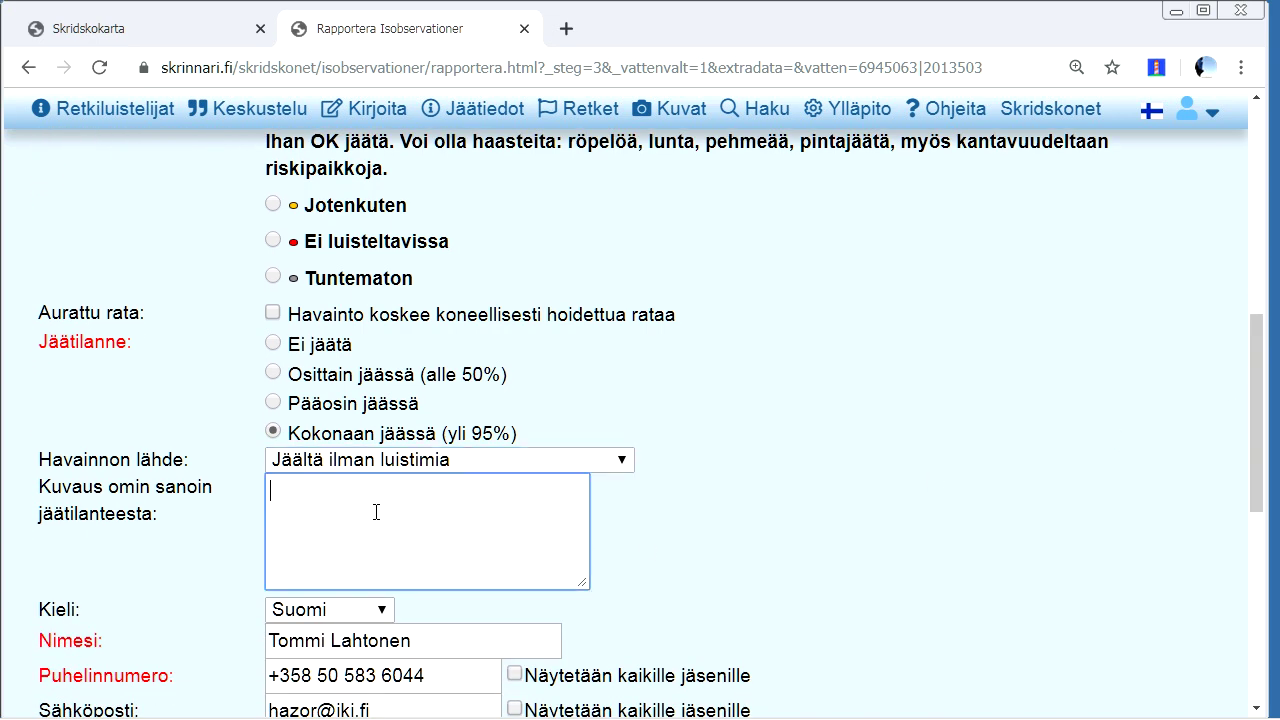
pyautogui.write('Eerolanlah')
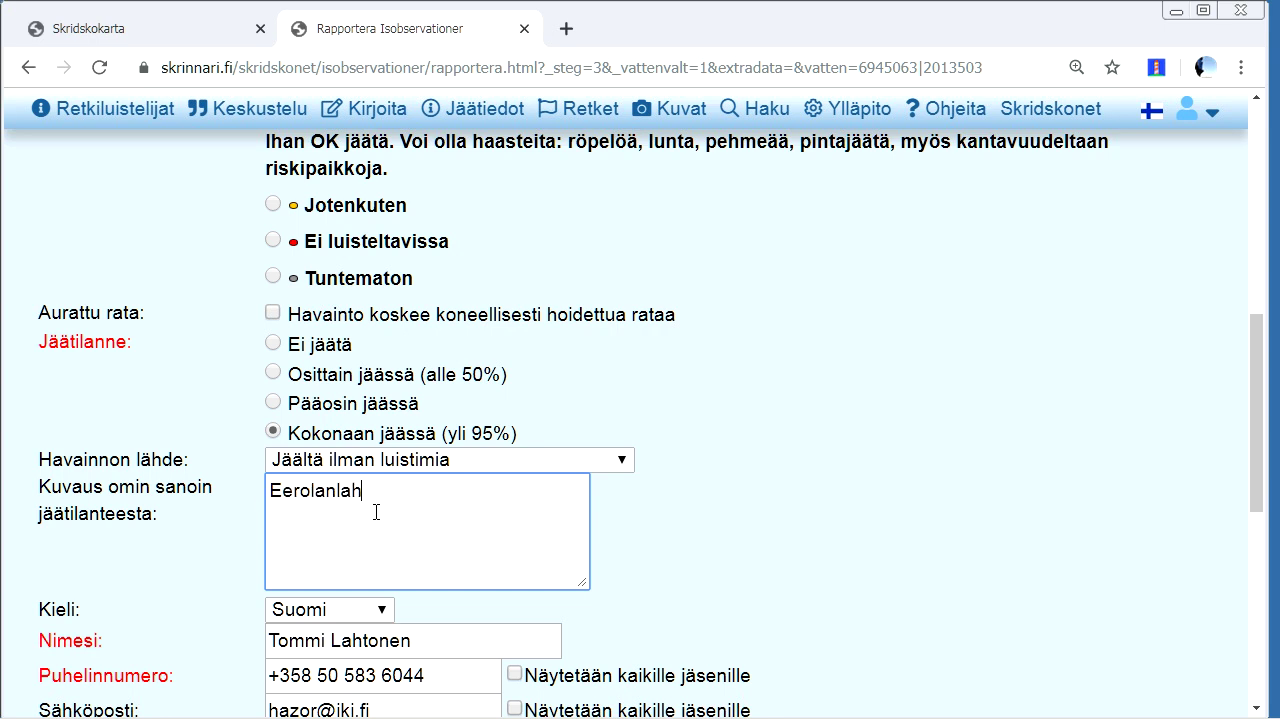
pyautogui.write('den perusteella j')
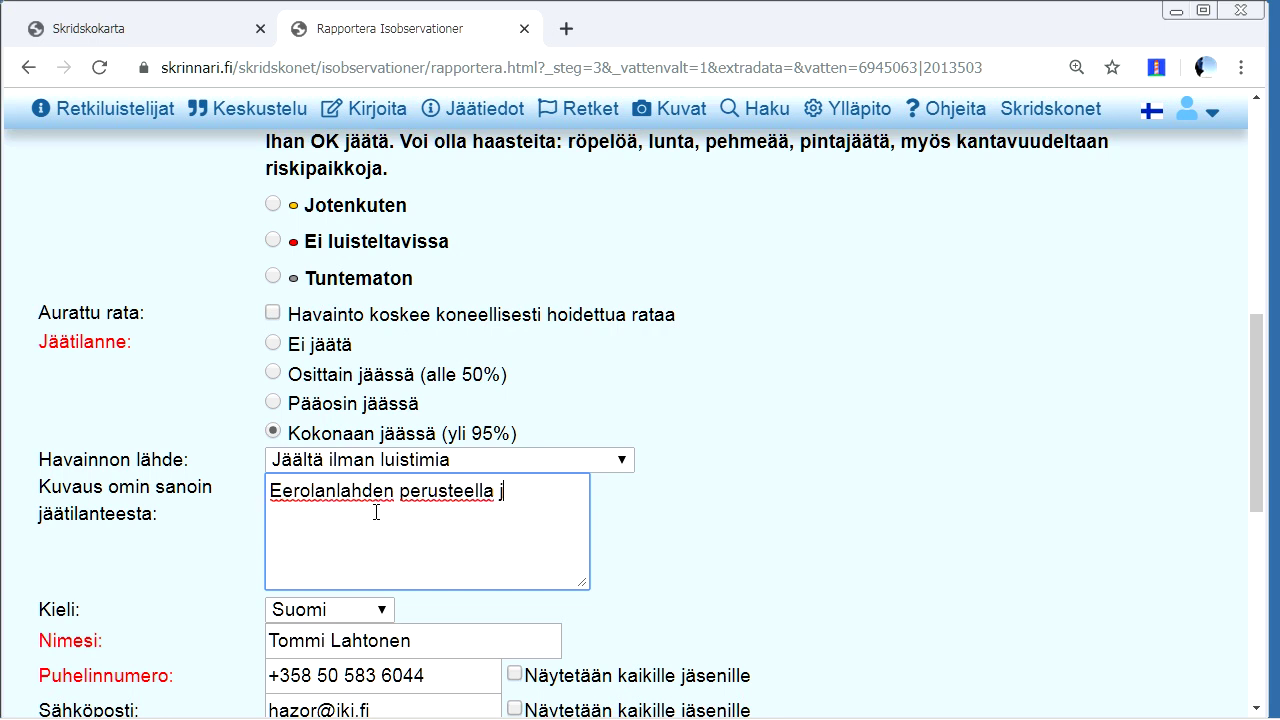
pyautogui.write('ää on hyvässä')
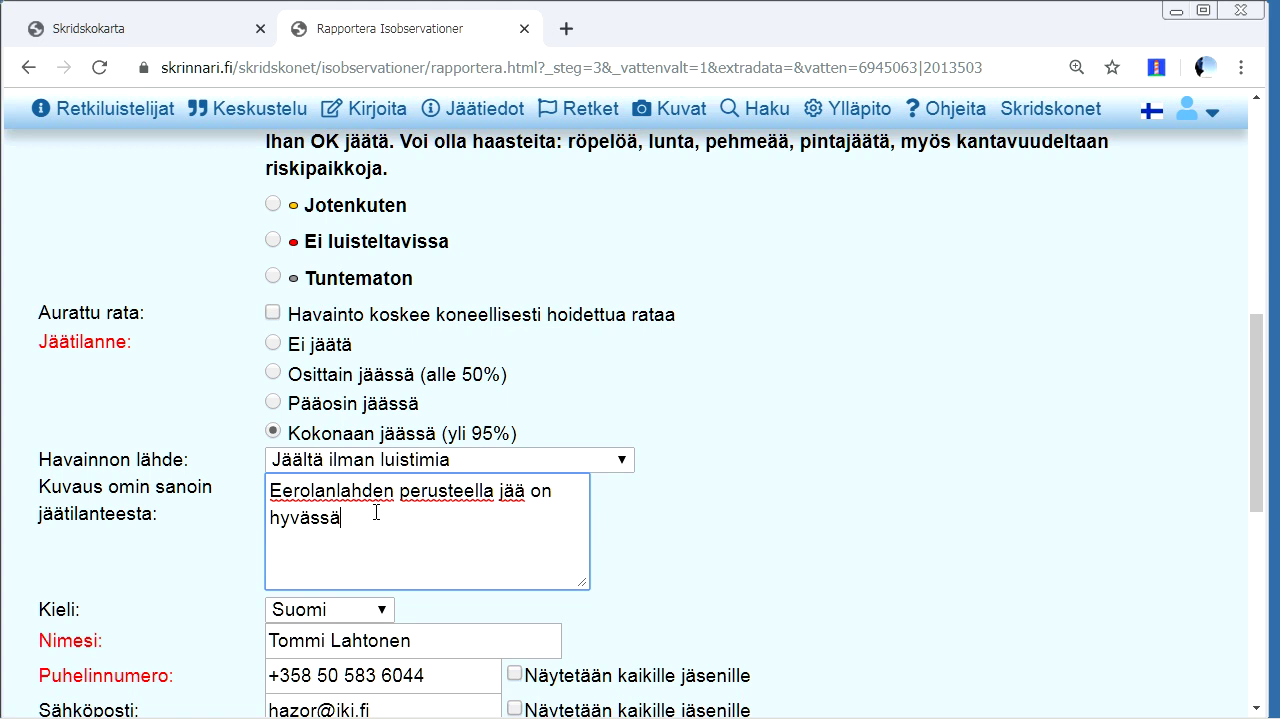
pyautogui.write(' kunnossa ja od')
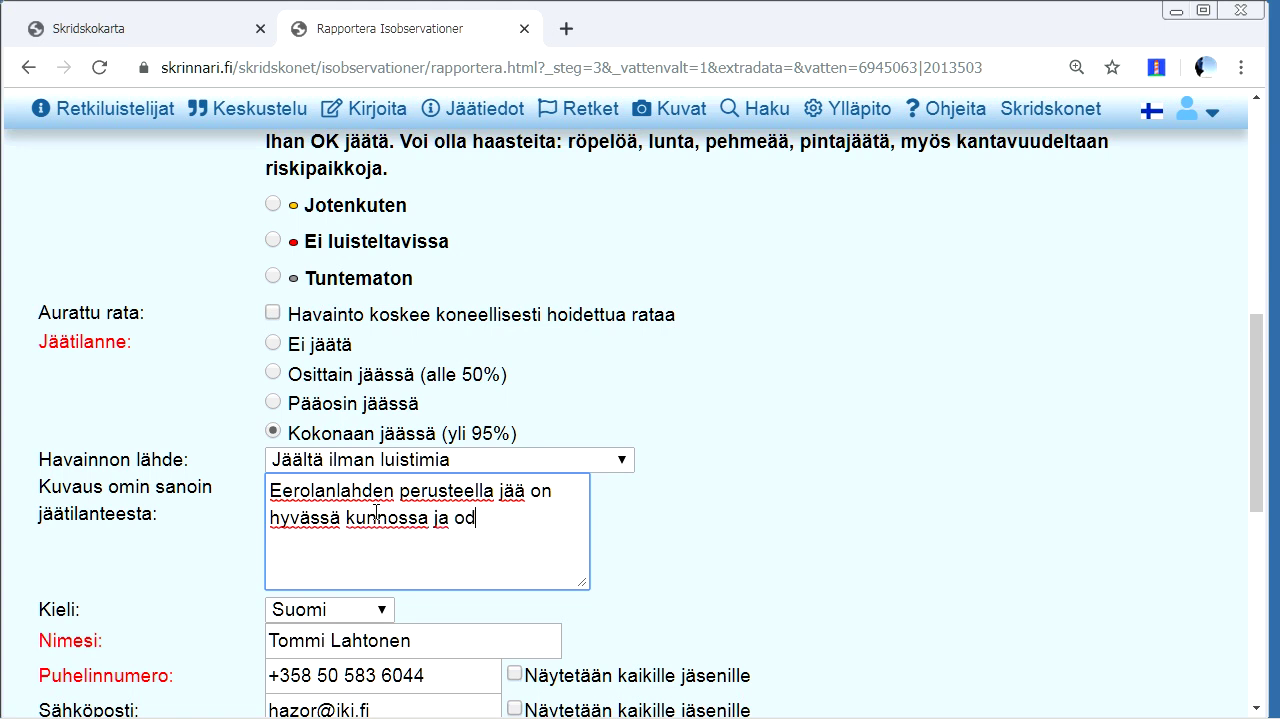
pyautogui.write('ottaa vain yöpakkasen')
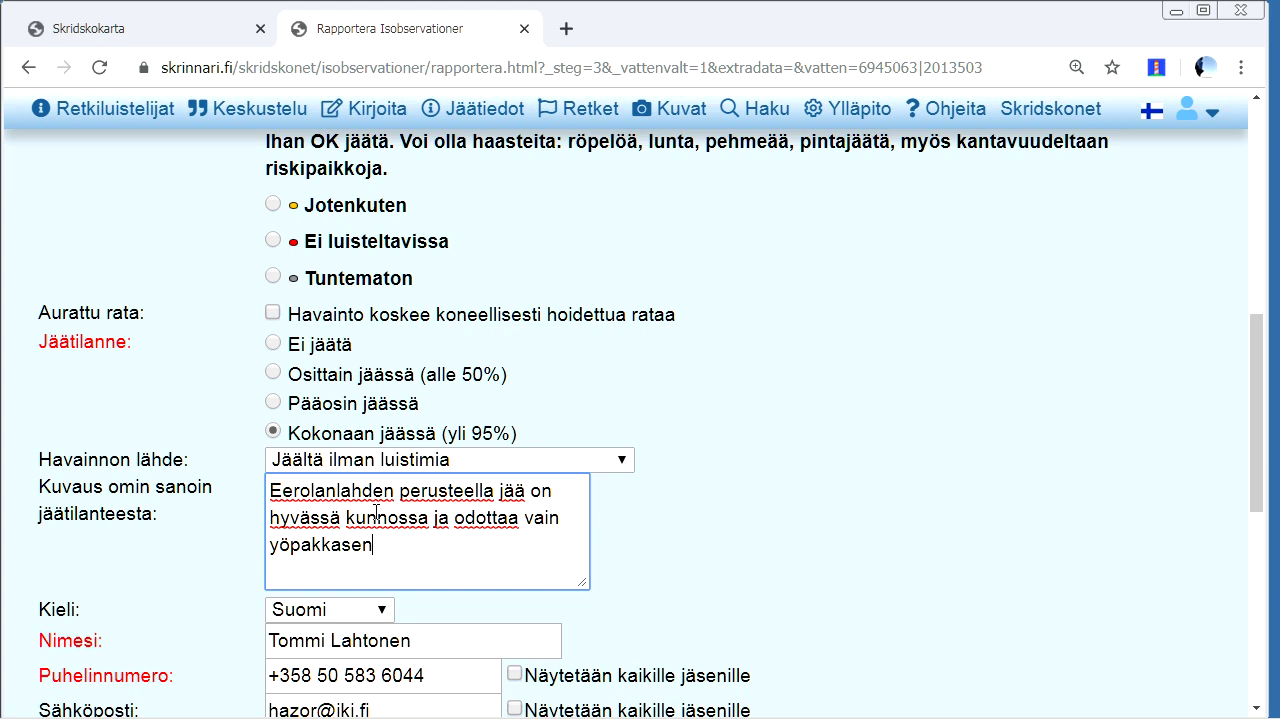
pyautogui.write(' kovettavaa v')
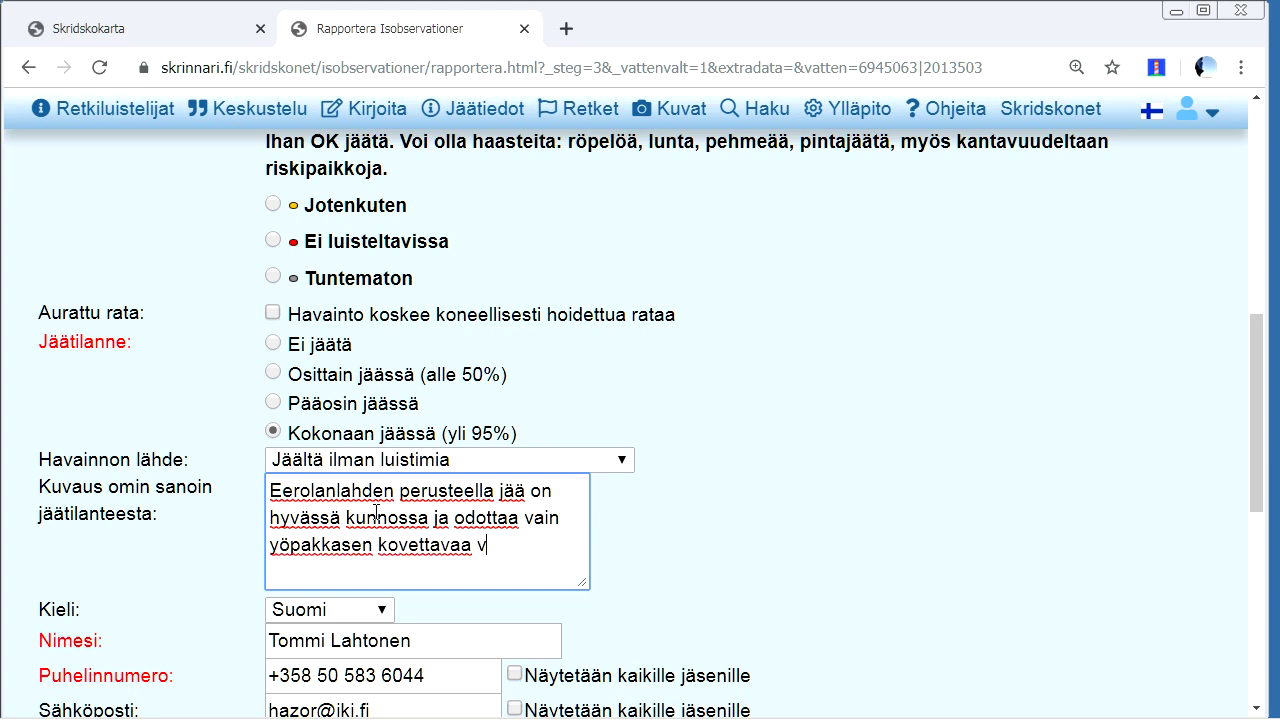
pyautogui.write('aikutusta. J')
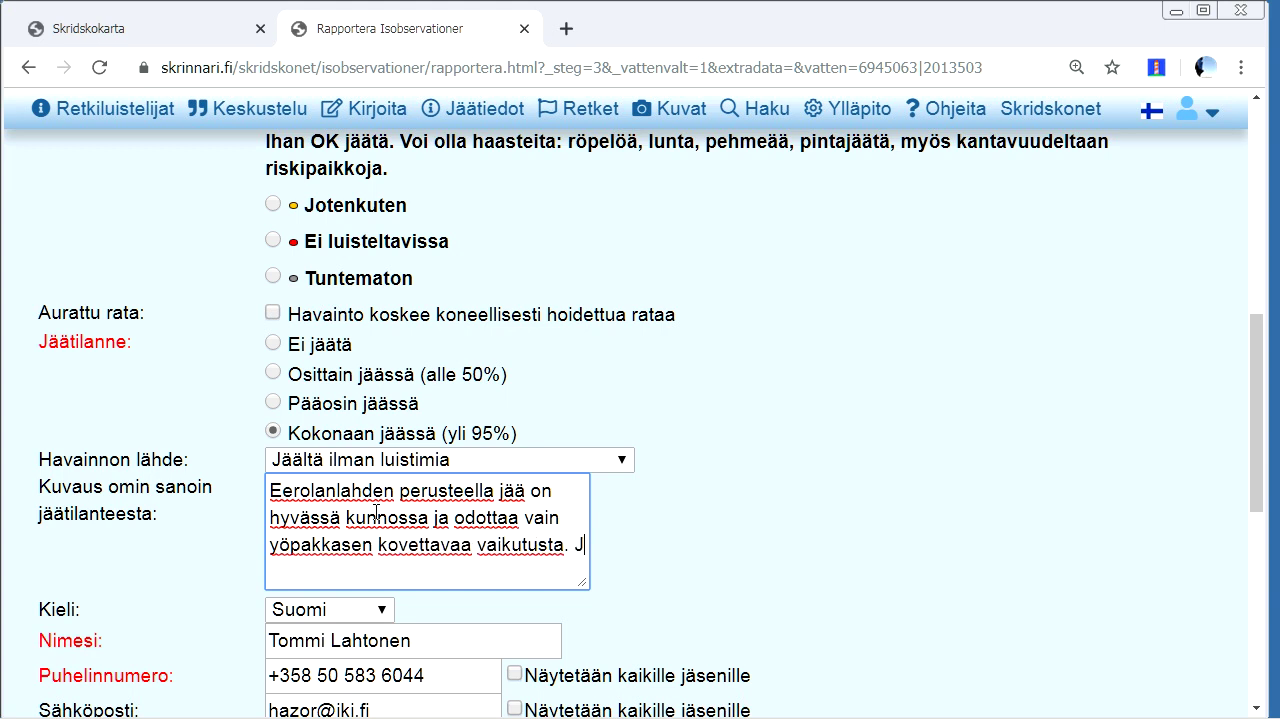
pyautogui.write('ää oli k')
pyautogui.press('BackSpace')
pyautogui.write('jo aamulla ')
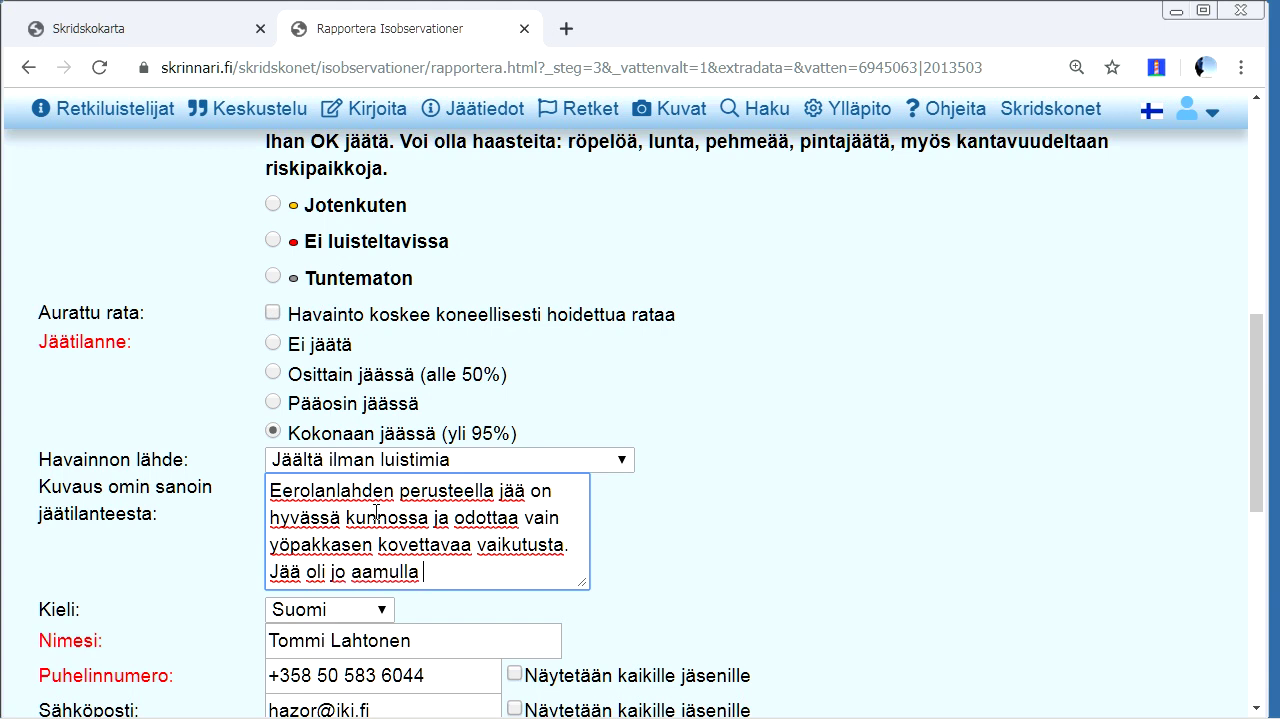
pyautogui.write('melko kovaa.')
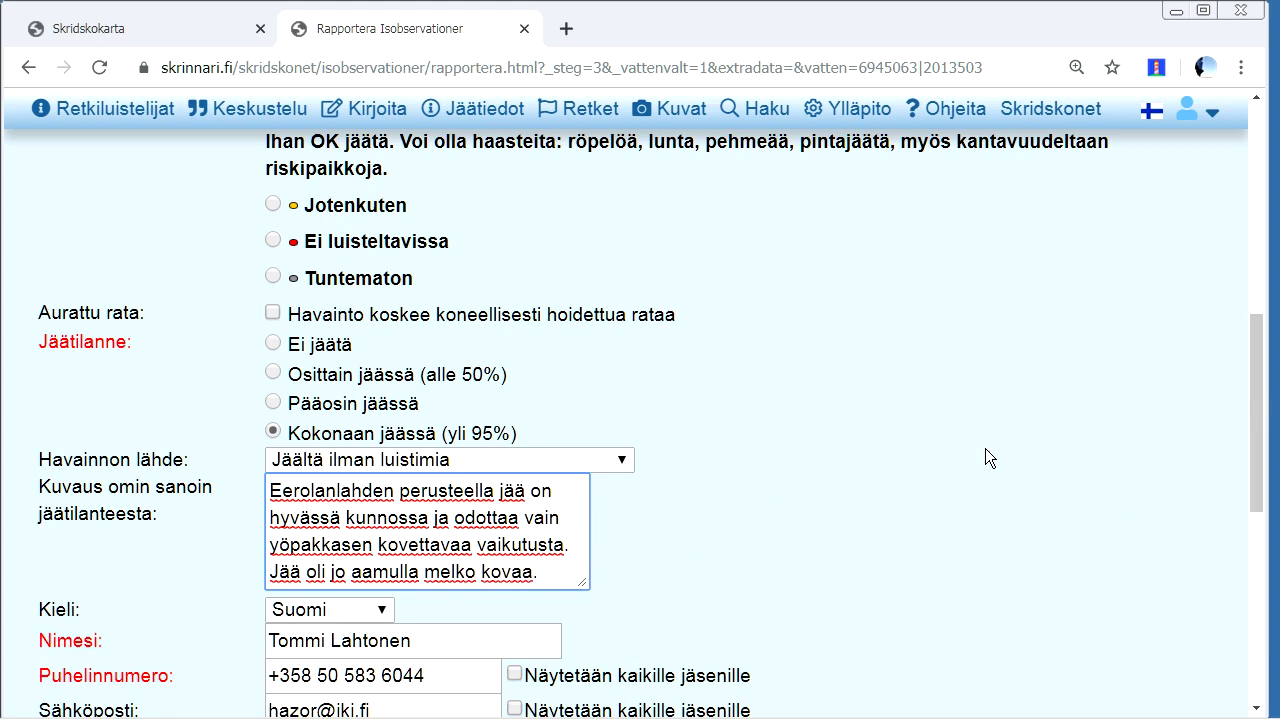
# - In the additional details, set the bearing capacity (Kantavuus) to Kantavaa and the ice thickness to 6 cm
pyautogui.moveTo(1256, 347); pyautogui.dragTo(1219, 465)
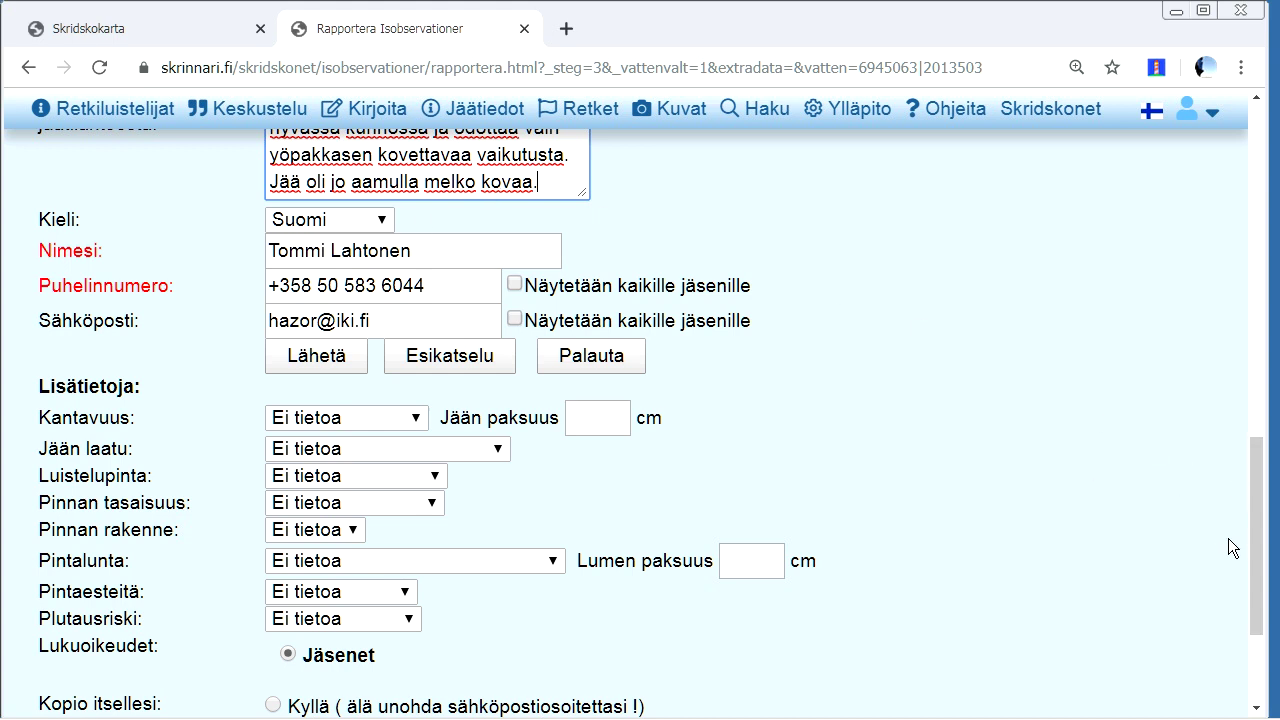
pyautogui.moveTo(1260, 563)
pyautogui.mouseDown()
pyautogui.moveTo(1258, 435)
pyautogui.moveTo(1253, 573)
pyautogui.mouseUp()
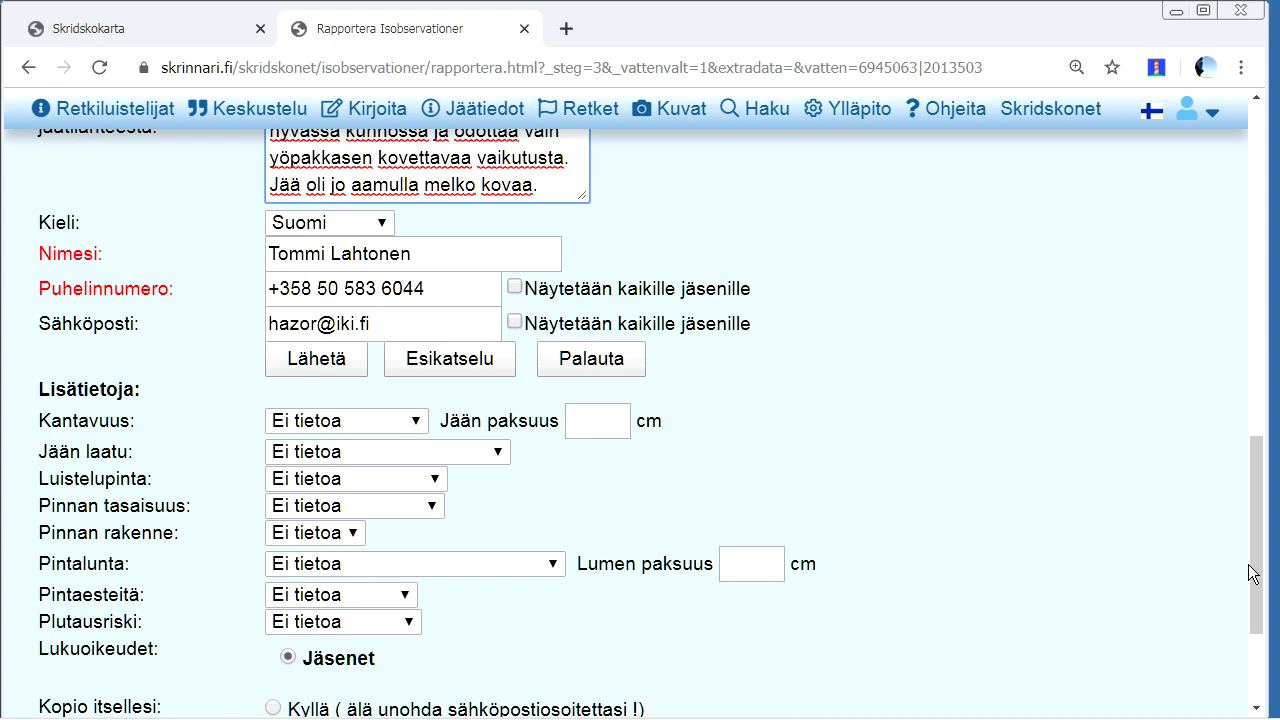
pyautogui.moveTo(1253, 573); pyautogui.dragTo(1260, 560)
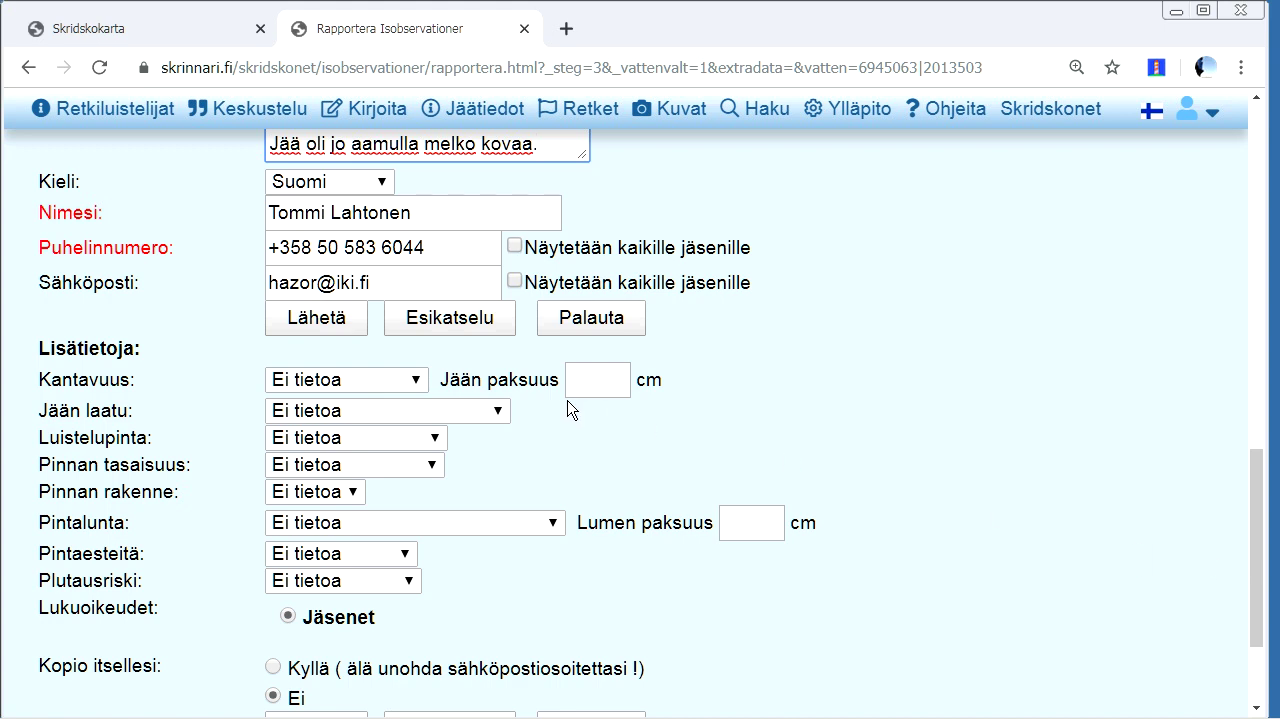
pyautogui.click(416, 382)
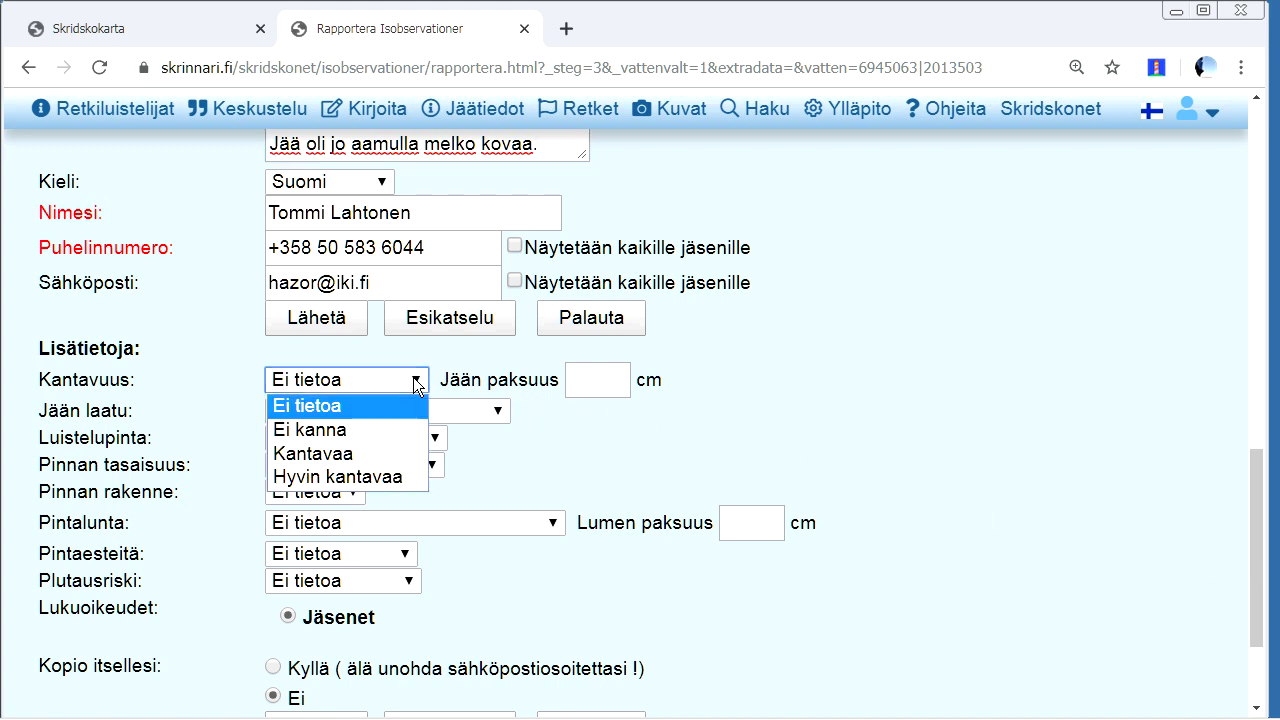
pyautogui.click(365, 454)
pyautogui.click(583, 384)
pyautogui.write('6')
pyautogui.press('Tab')
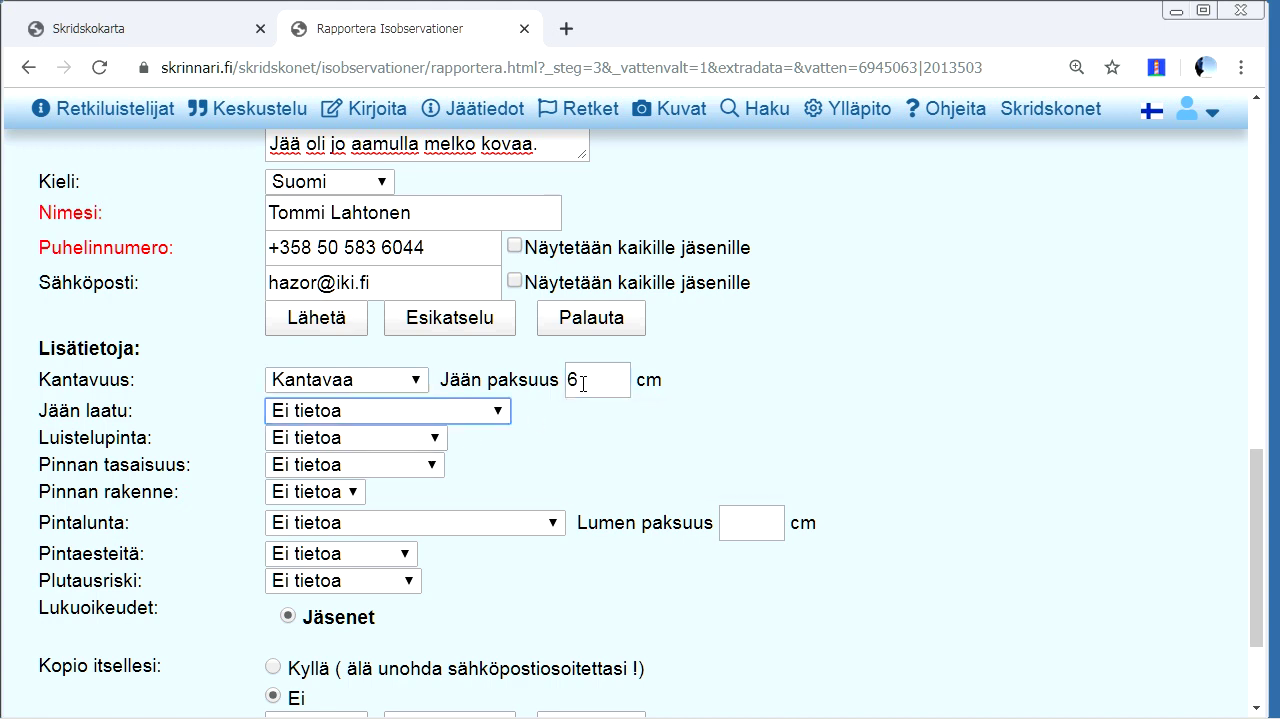
# - Set the ice quality (Jään laatu) to Teräsjää and the skating surface (Luistelupinta) to Pehmeitä laikkuja
pyautogui.click(469, 410)
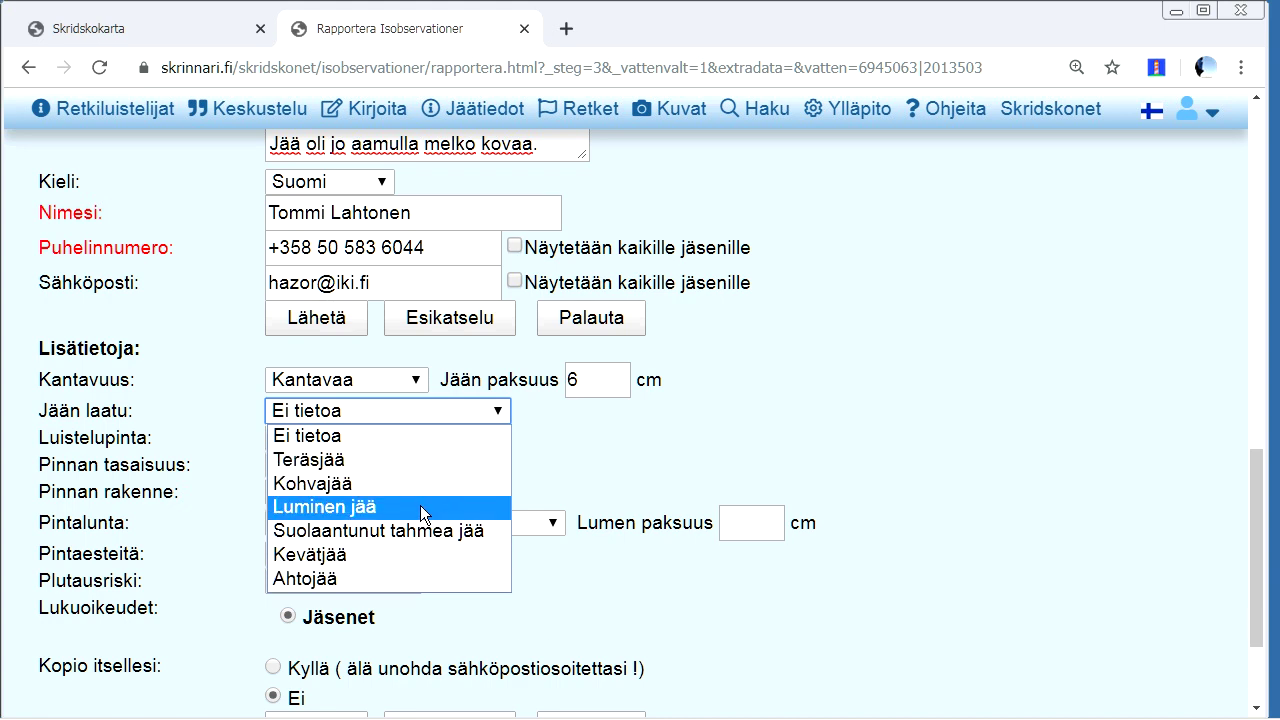
pyautogui.click(418, 460)
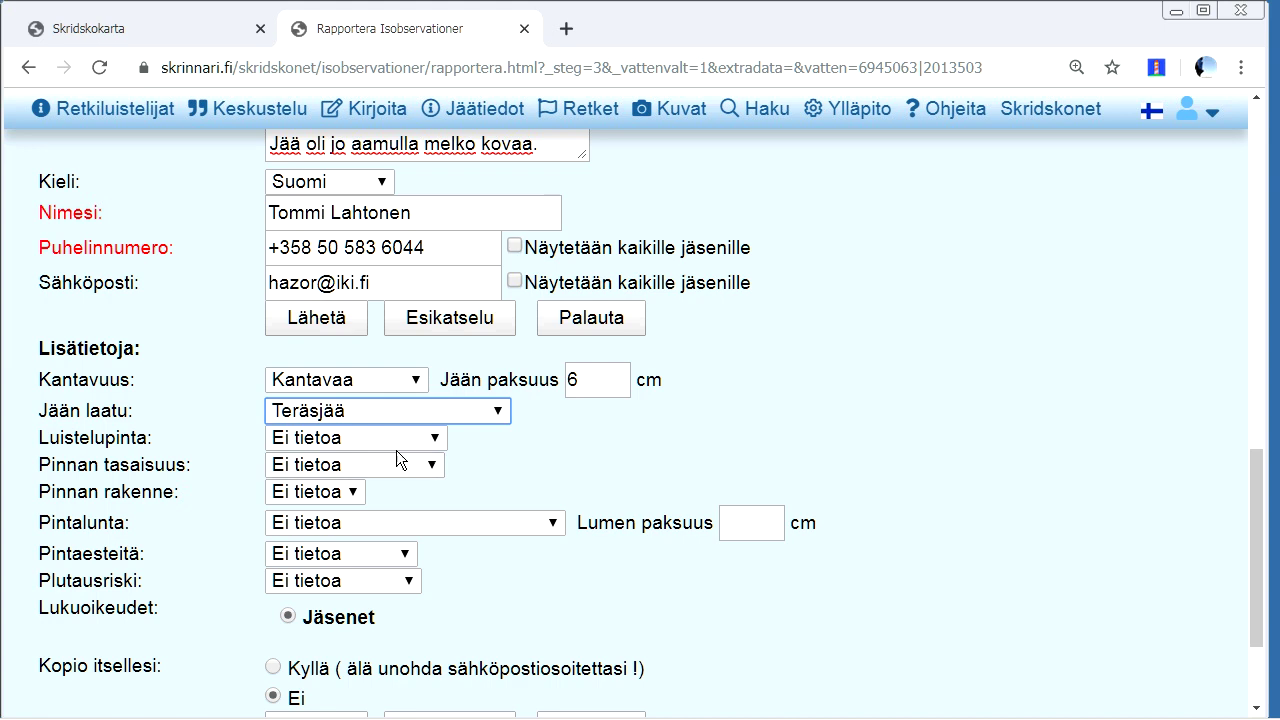
pyautogui.click(392, 440)
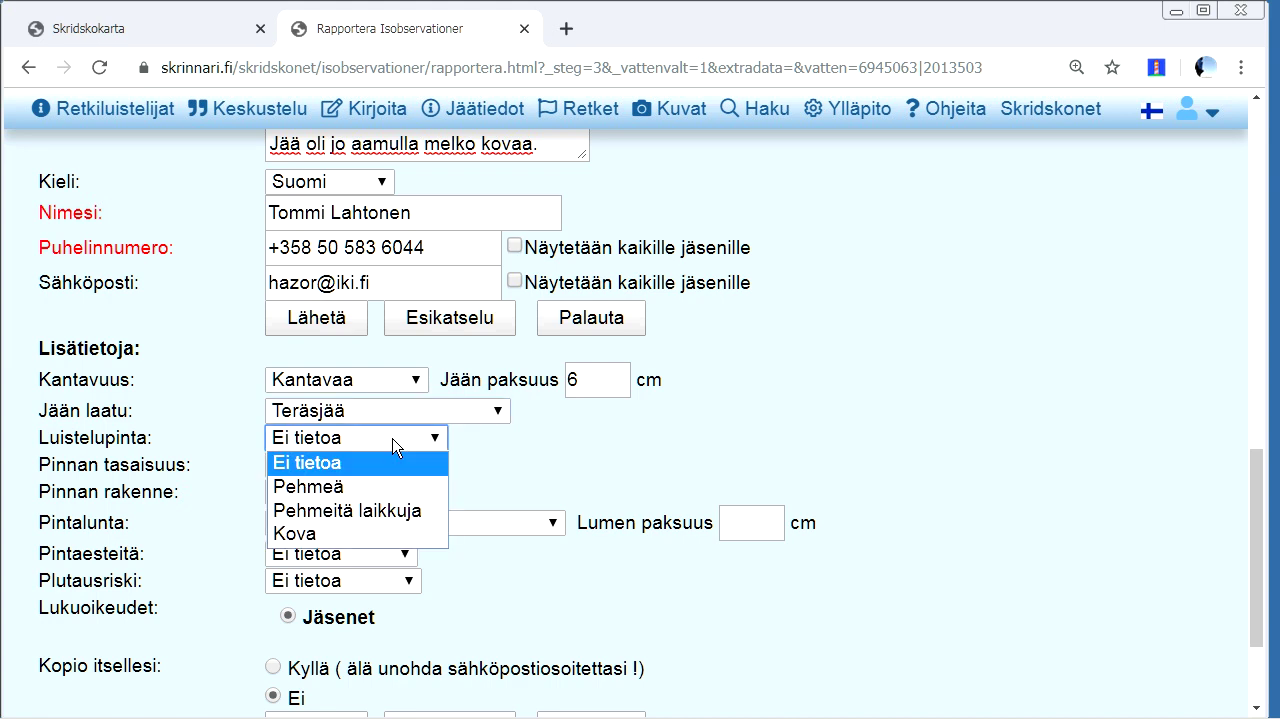
pyautogui.click(379, 508)
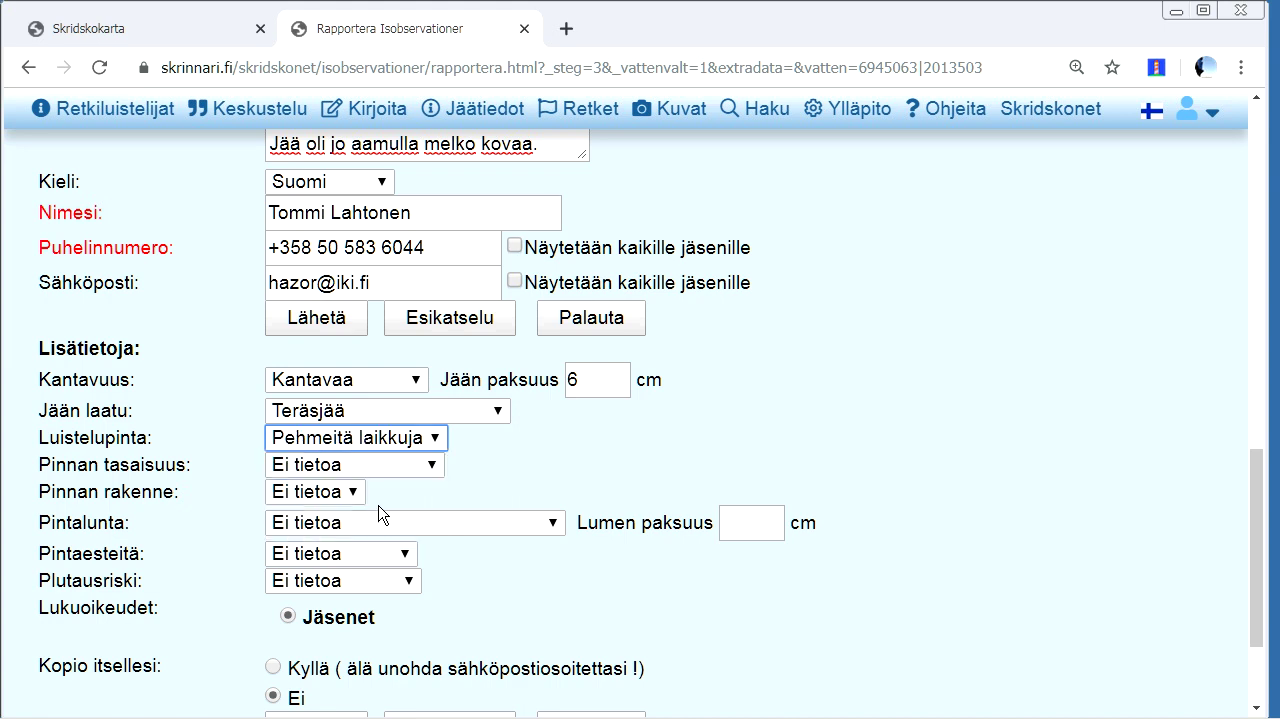
# - Set the surface evenness (Pinnan tasaisuus) to Pääosin tasainen and the surface structure (Pinnan rakenne) to Paljasta
pyautogui.click(430, 468)
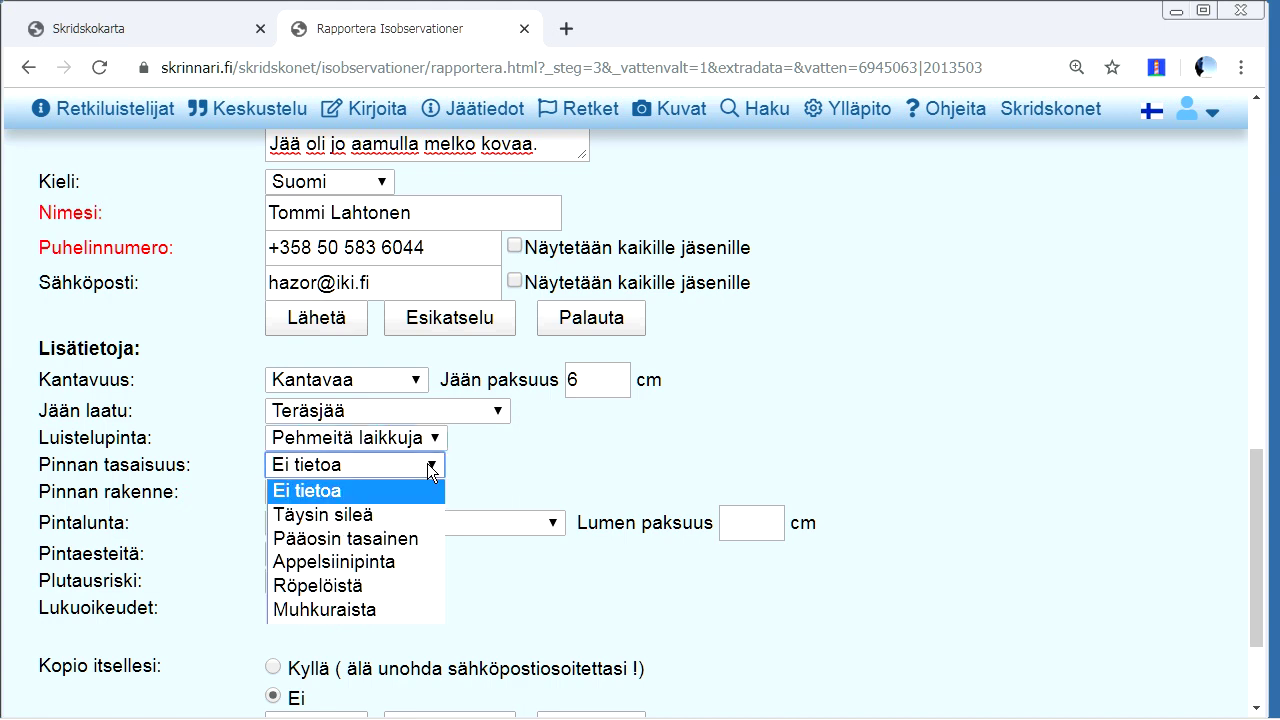
pyautogui.click(404, 538)
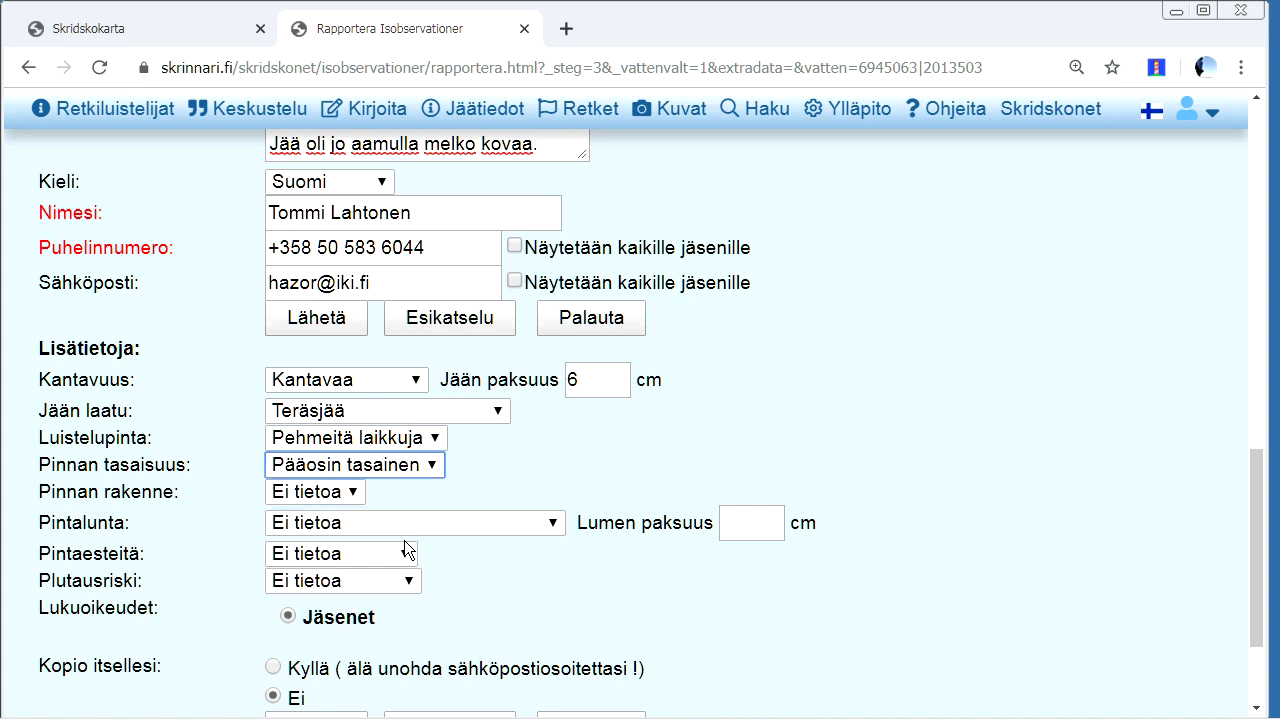
pyautogui.click(328, 494)
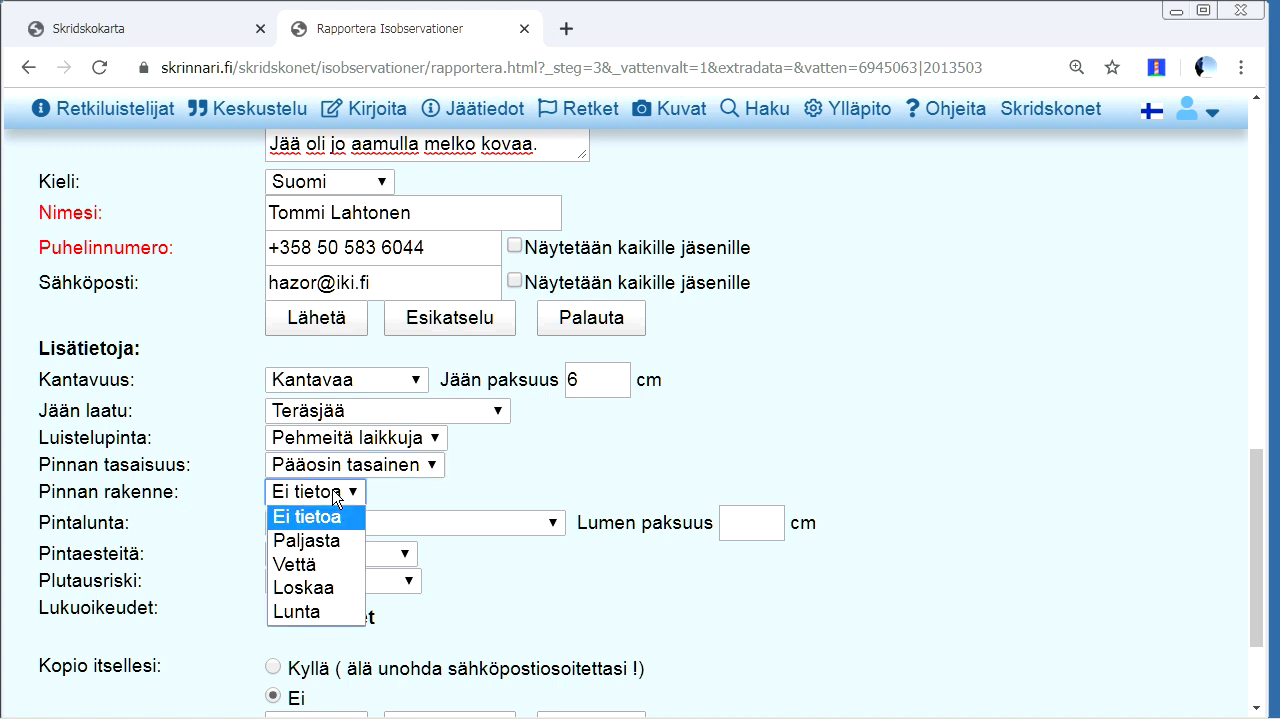
pyautogui.click(329, 554)
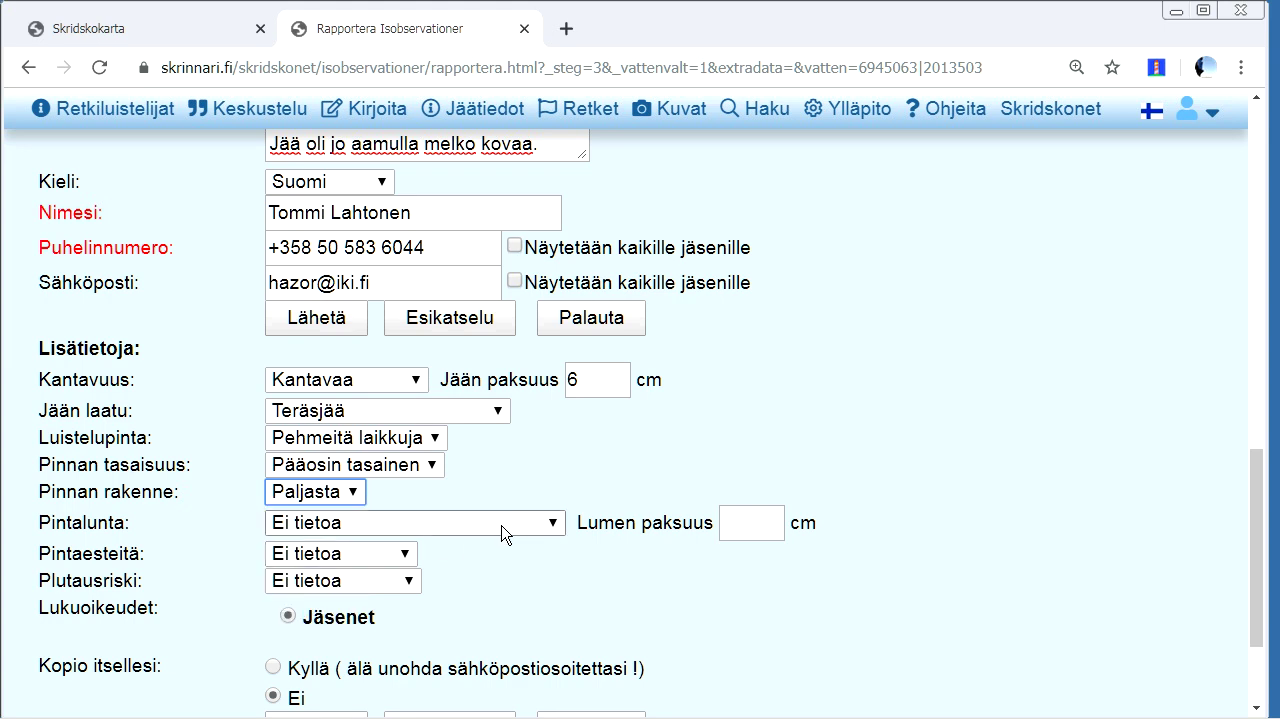
# - Set the surface snow (Pintalunta) to Lumeton, surface obstacles (Pintaesteitä) to Ei pintaesteitä and Plutausriski to Korkea
pyautogui.click(537, 525)
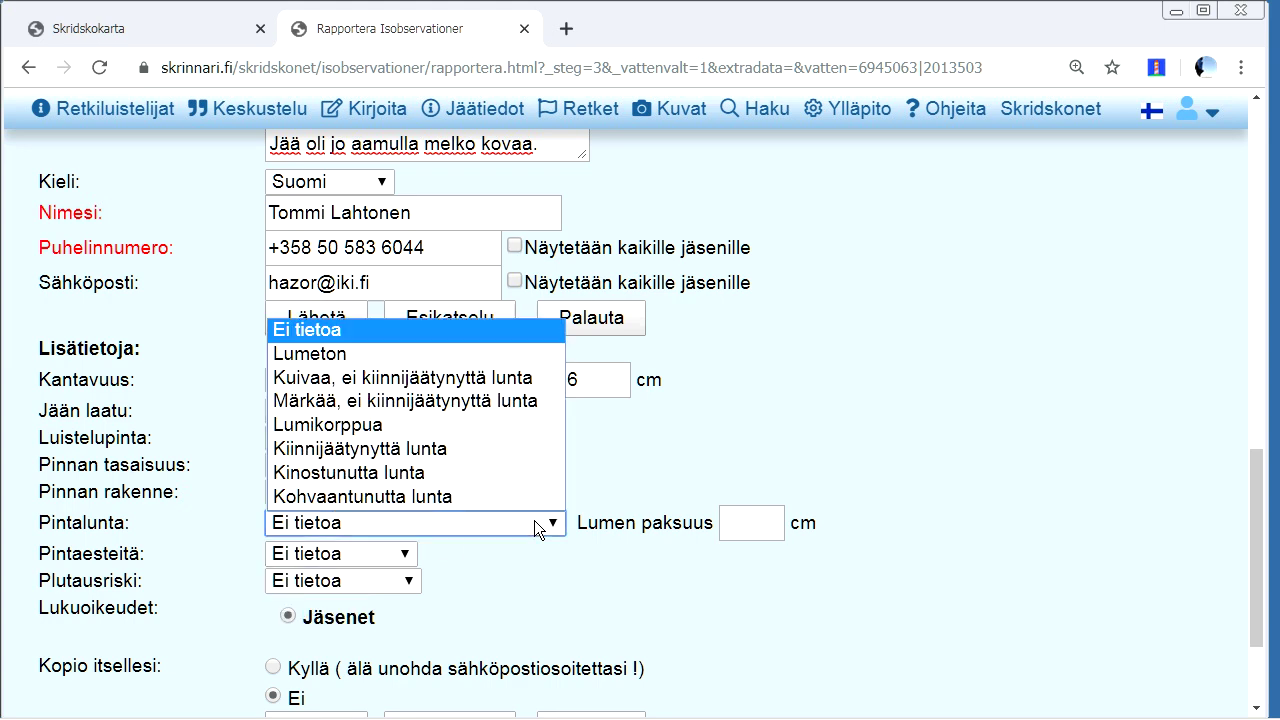
pyautogui.click(452, 362)
pyautogui.click(383, 556)
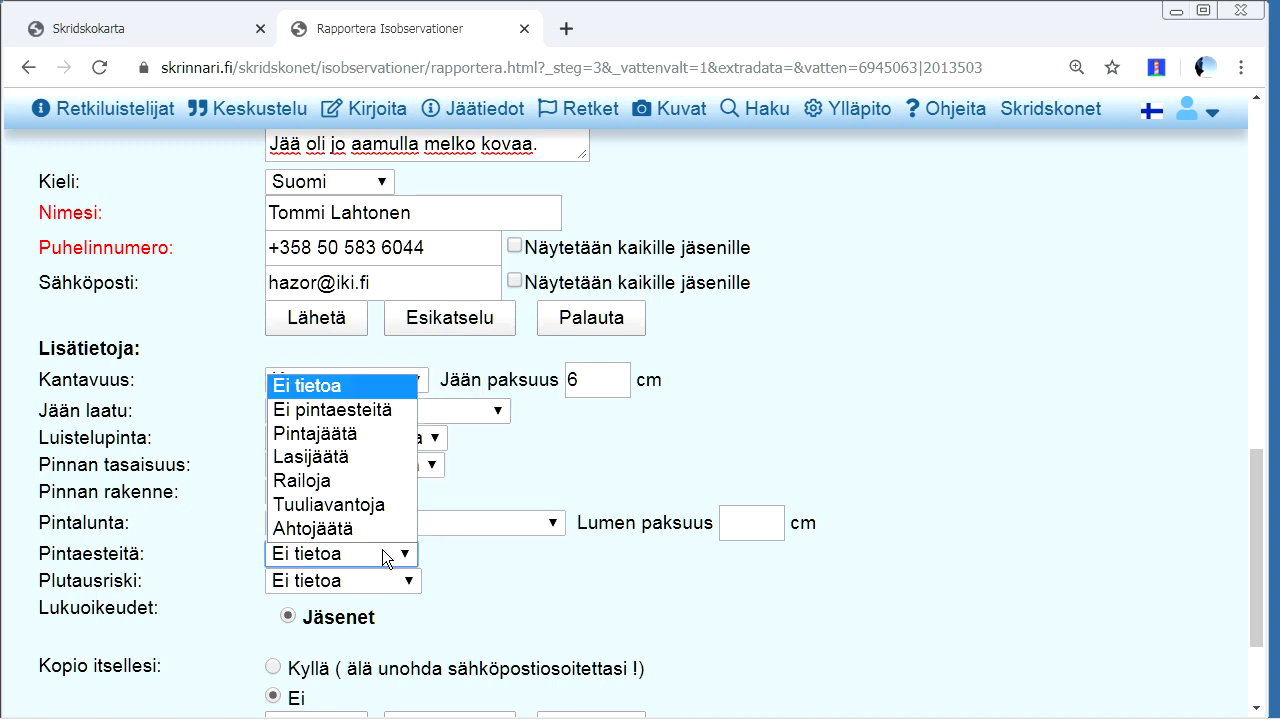
pyautogui.click(342, 416)
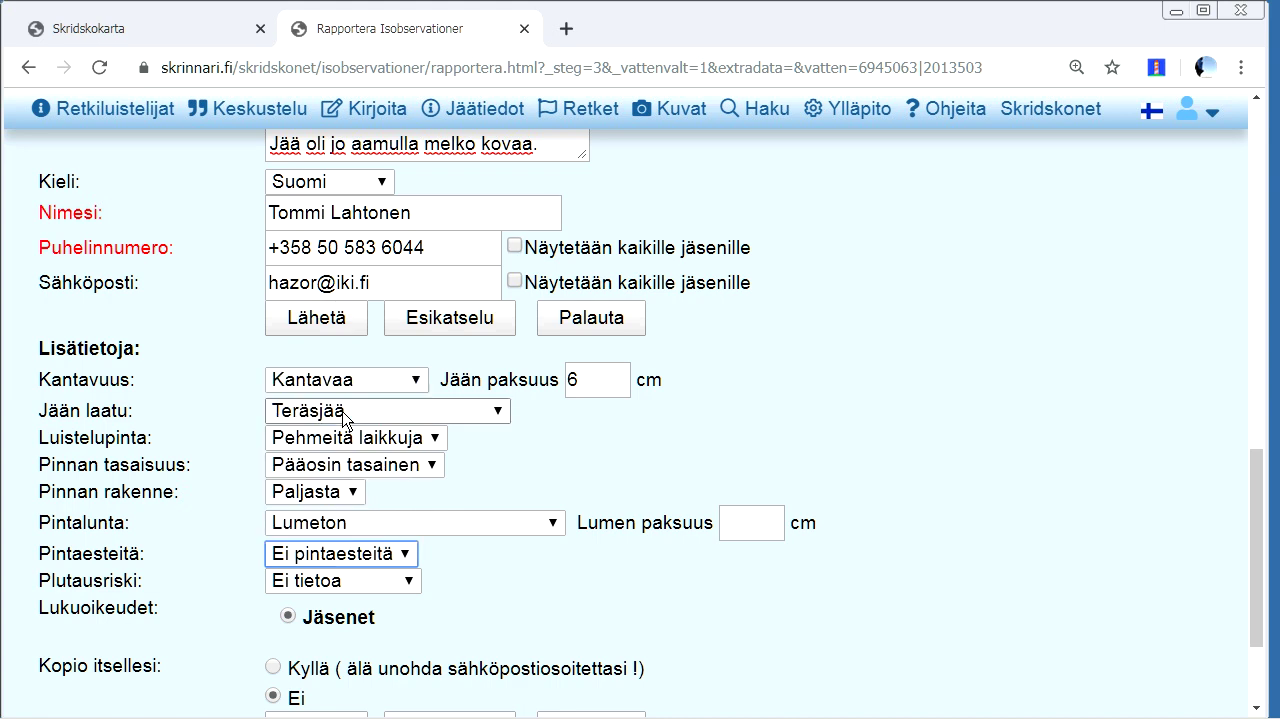
pyautogui.click(407, 583)
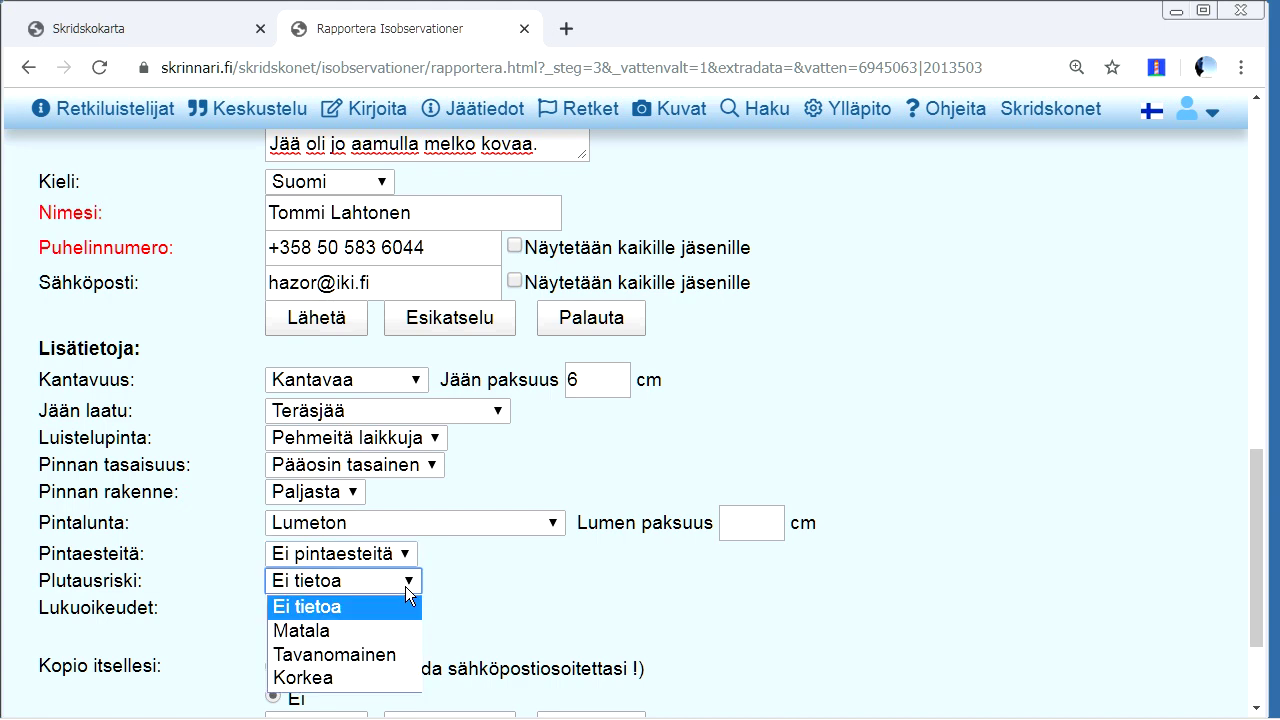
pyautogui.click(359, 680)
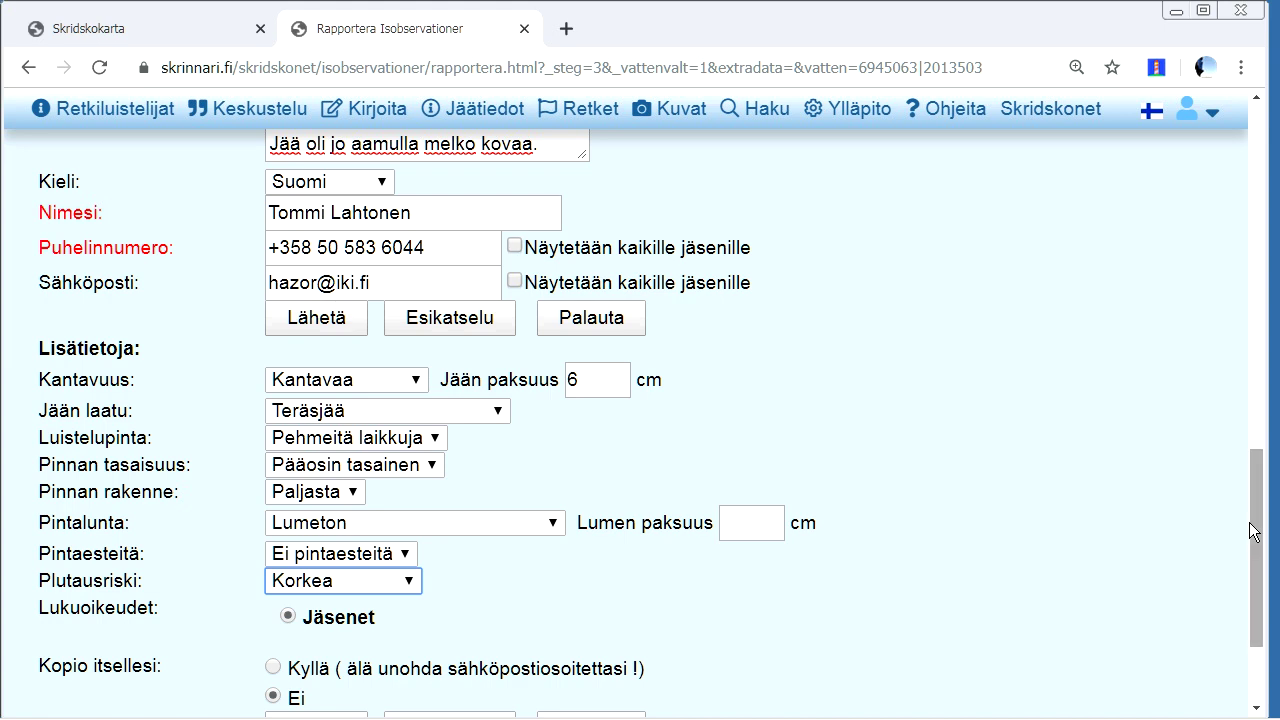
# - Submit the completed Tuomiojärvi ice observation and return to the skrinnari.fi front page
pyautogui.moveTo(1258, 532); pyautogui.dragTo(1245, 389)
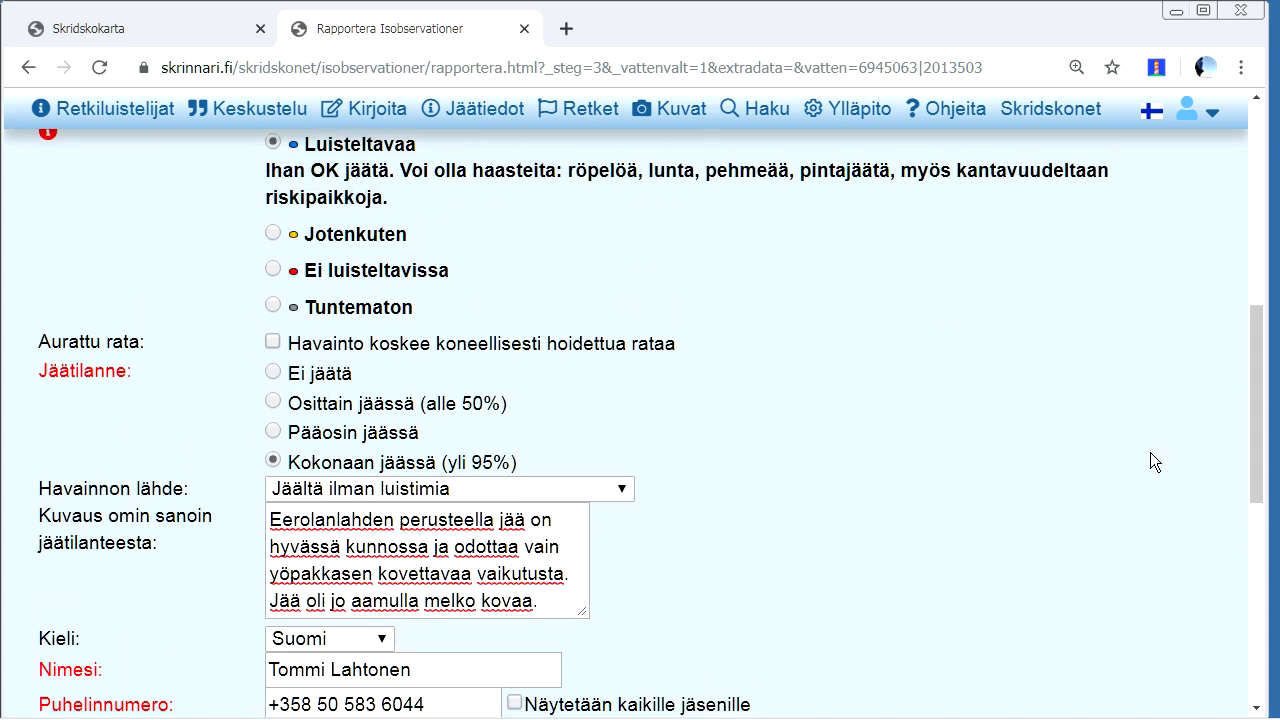
pyautogui.moveTo(1258, 388); pyautogui.dragTo(1213, 565)
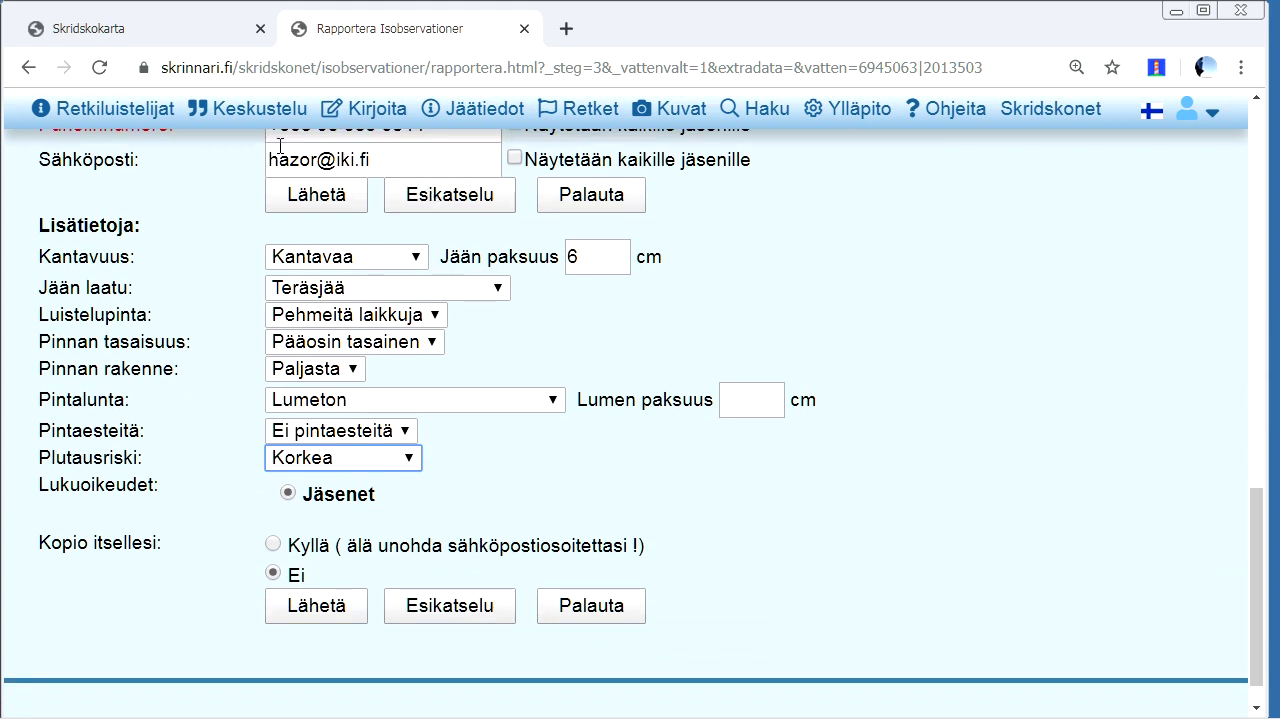
pyautogui.click(295, 612)
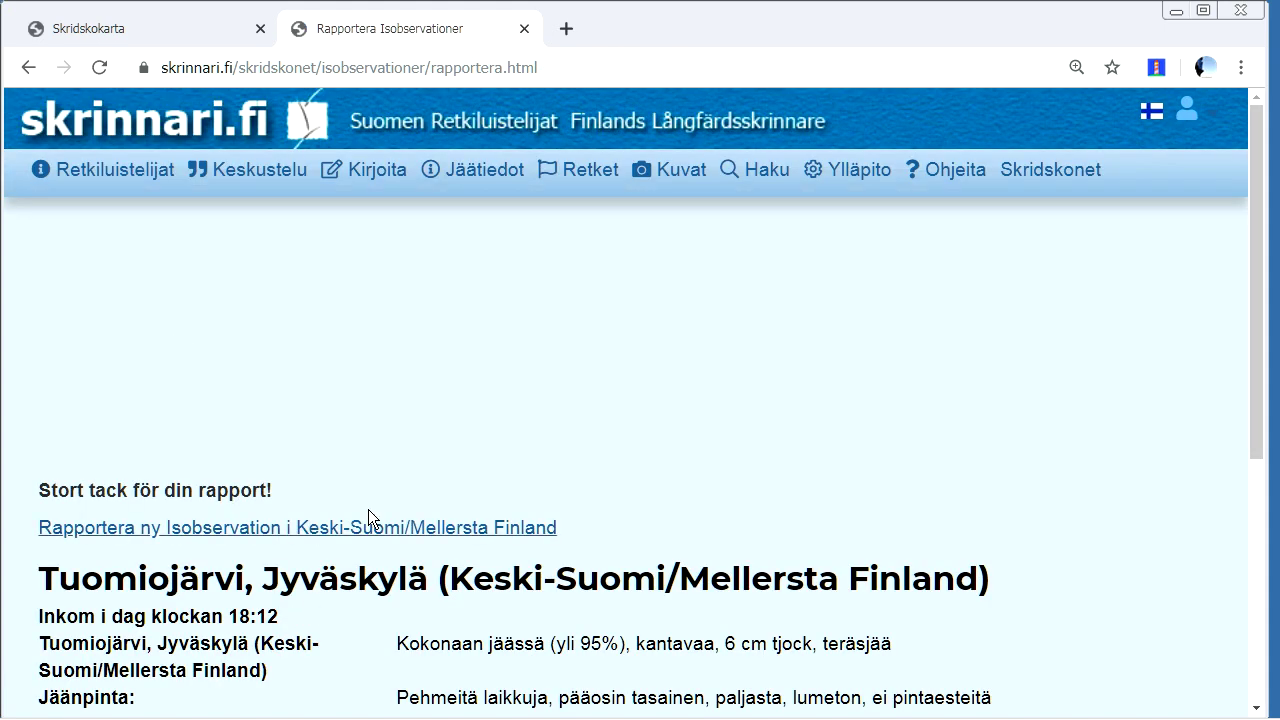
pyautogui.click(121, 120)
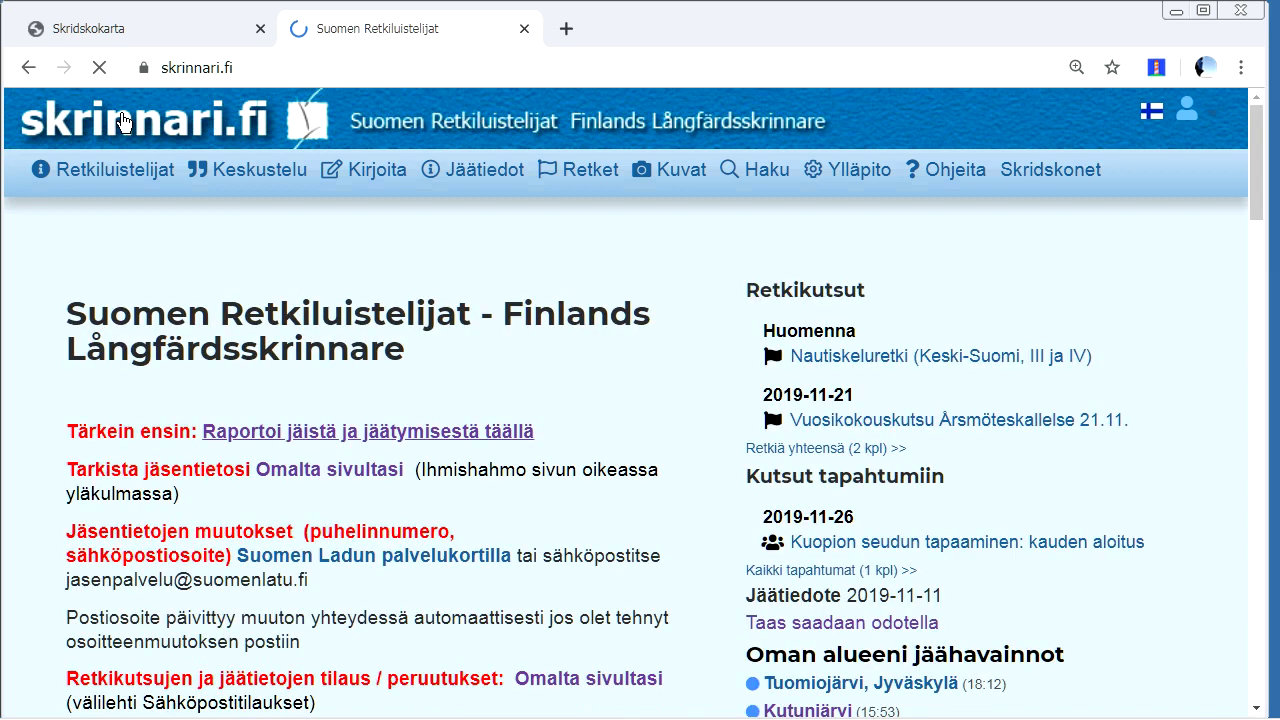
# - View the newly submitted Tuomiojärvi, Jyväskylä ice observation from the regional observation list and return to the front page
pyautogui.scroll(-3, 1257, 177)
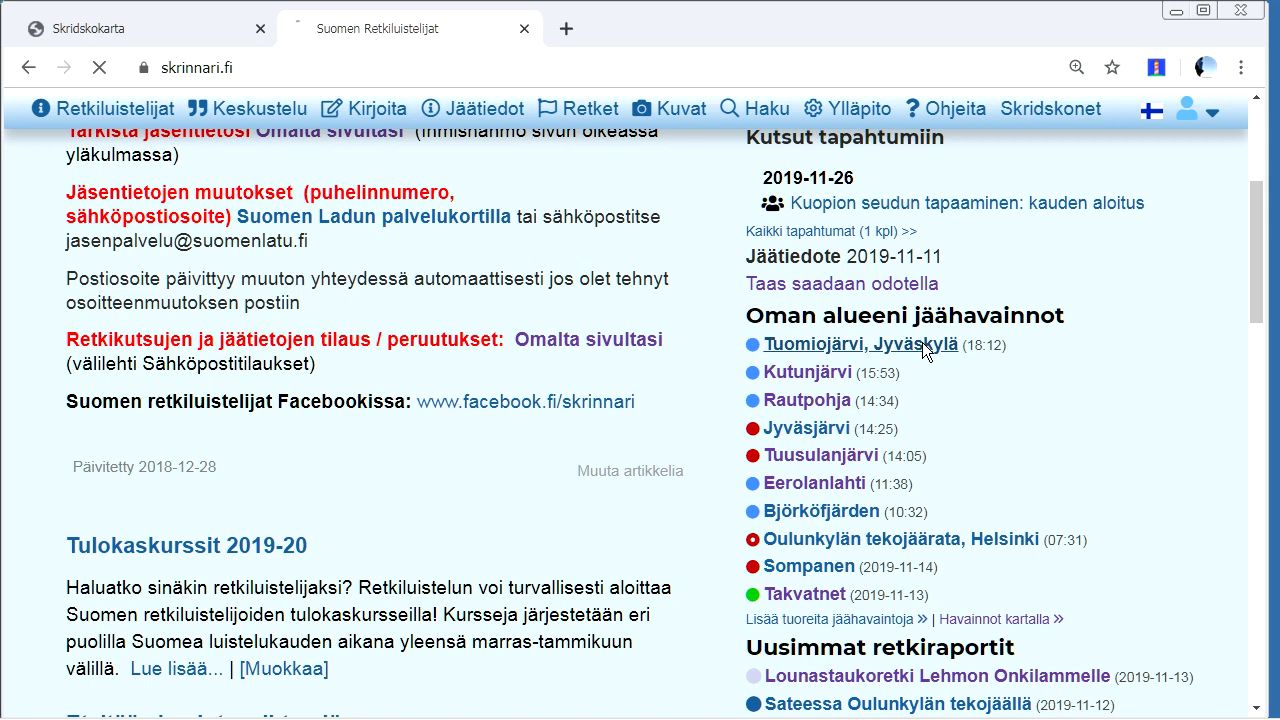
pyautogui.click(922, 342)
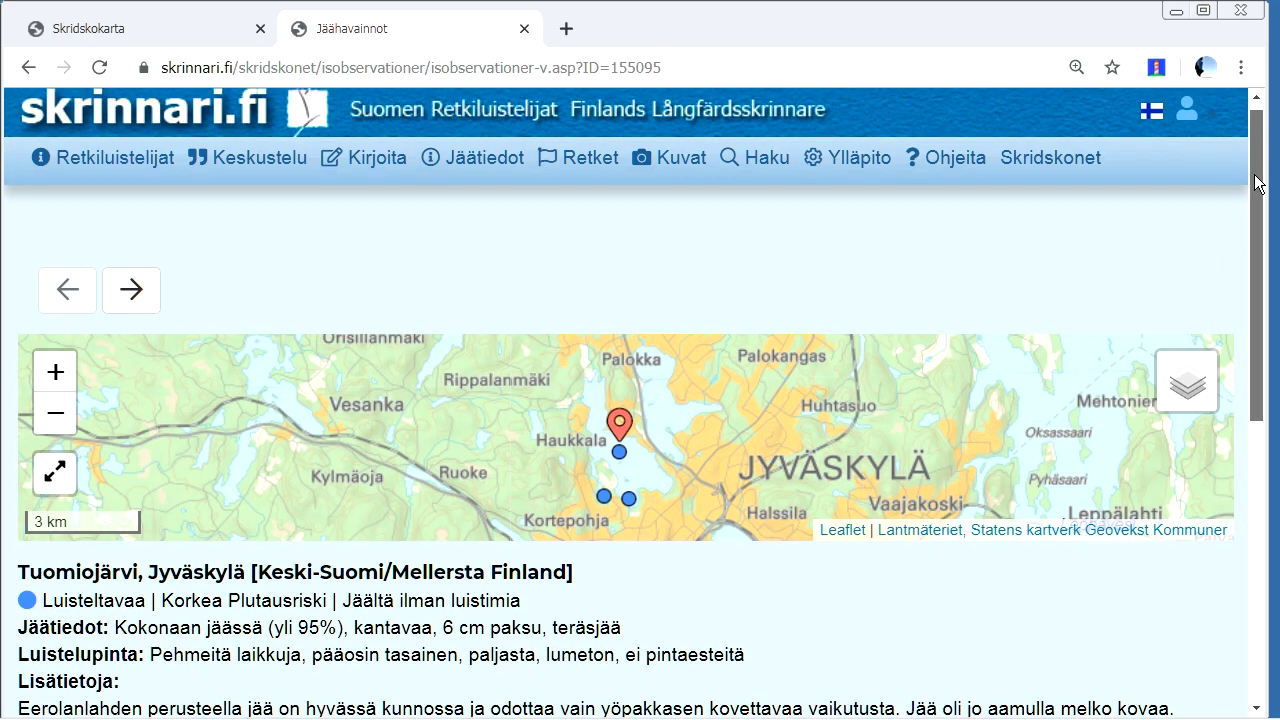
pyautogui.moveTo(1258, 185); pyautogui.dragTo(1240, 351)
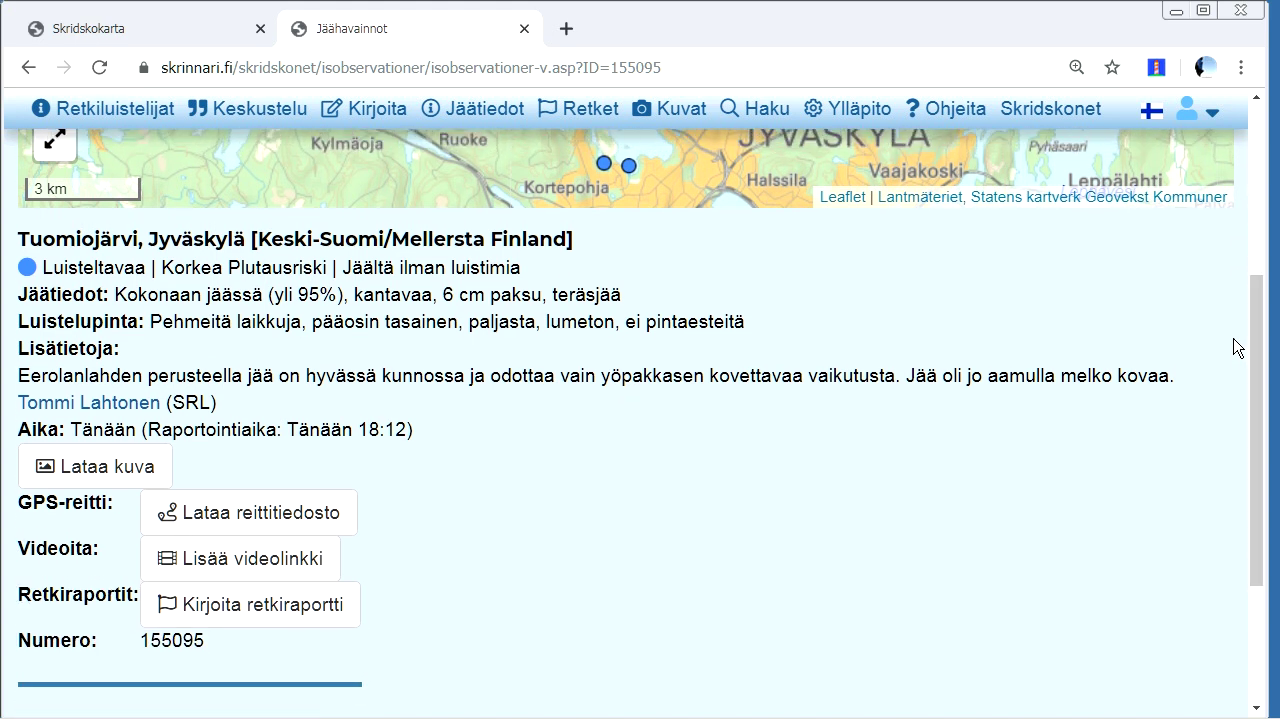
pyautogui.hotkey('alt', 'Left')
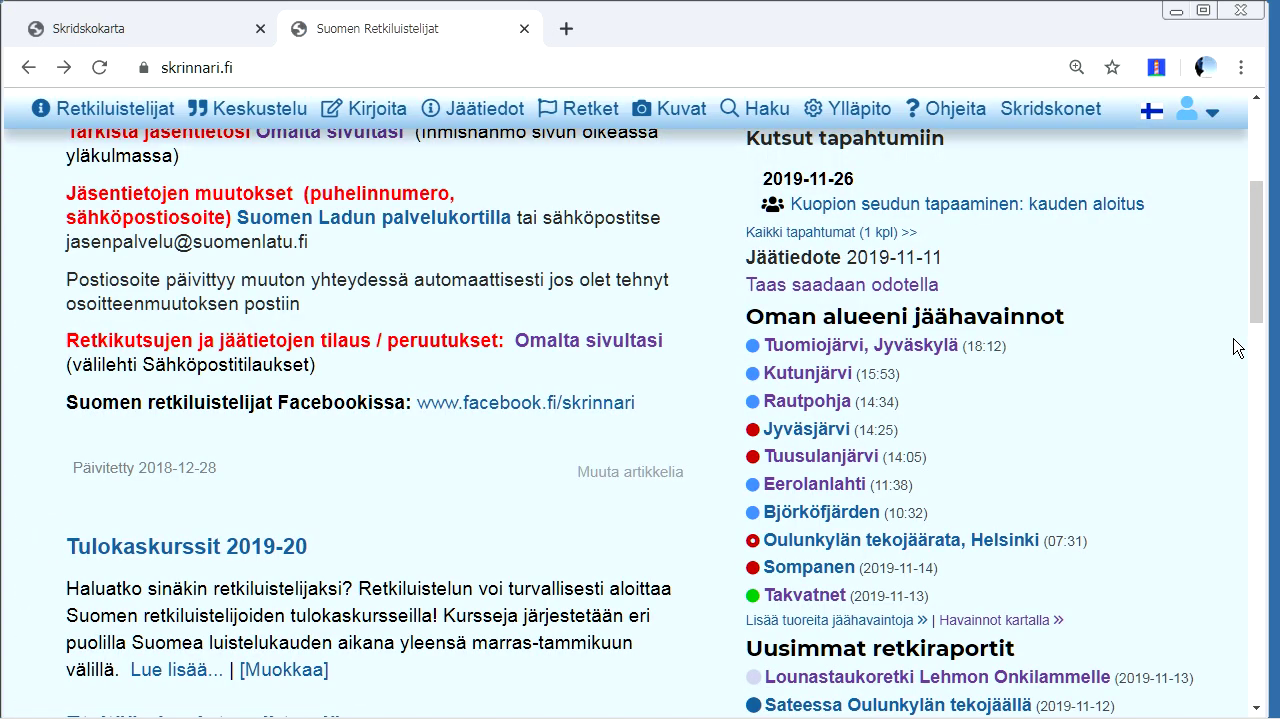
# - Start a new self-organised trip invitation (Omatoimiretken kutsu) and set its Otsikko to "oma retki"
pyautogui.moveTo(1257, 281); pyautogui.dragTo(1234, 185)
pyautogui.click(571, 167)
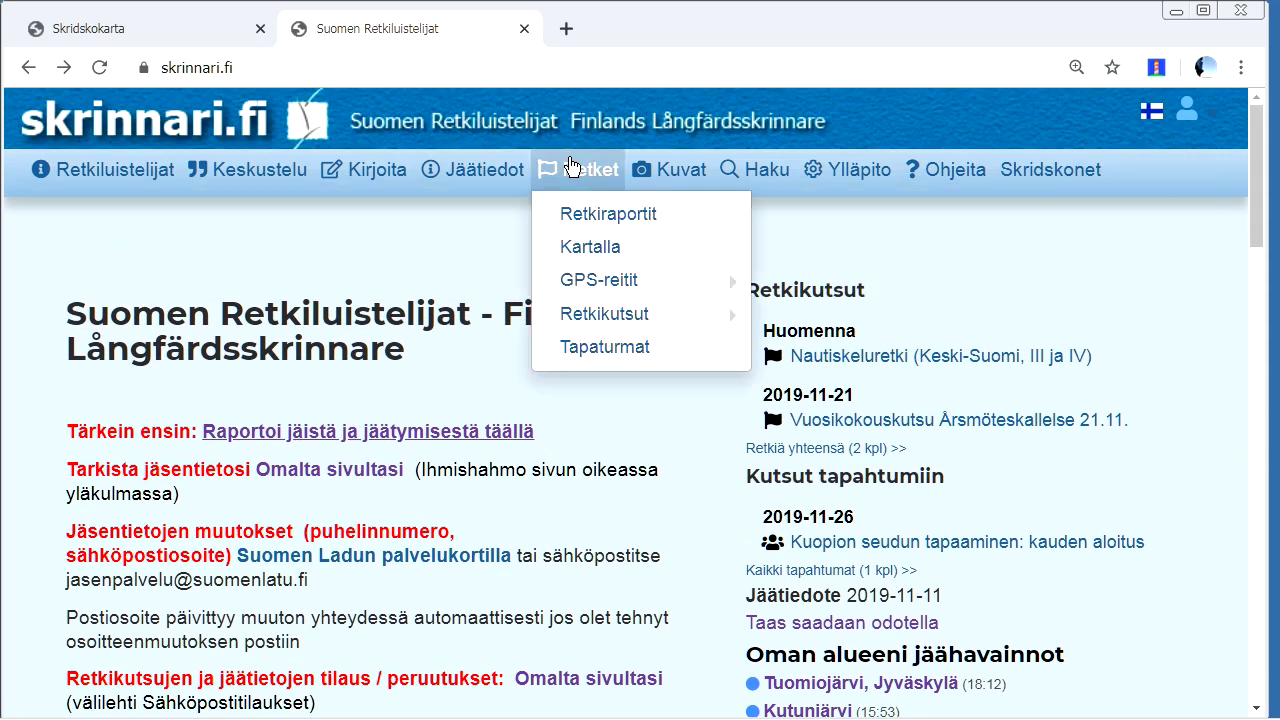
pyautogui.click(383, 170)
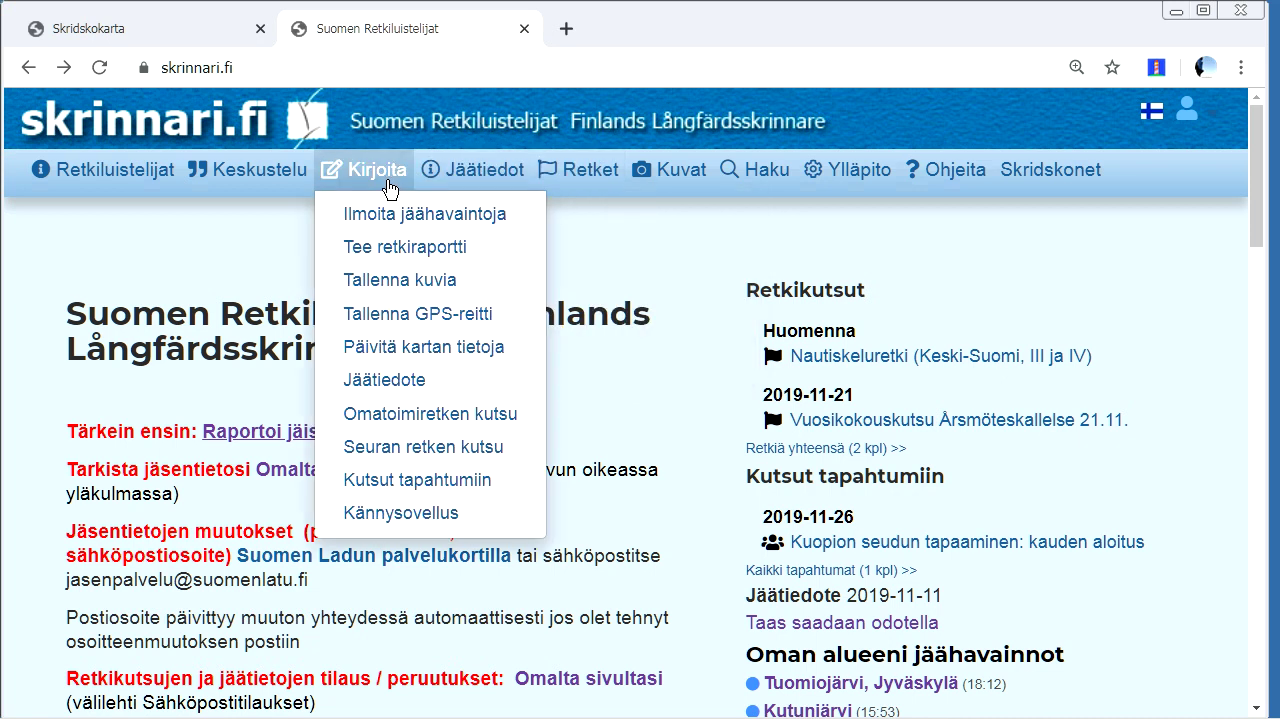
pyautogui.click(376, 420)
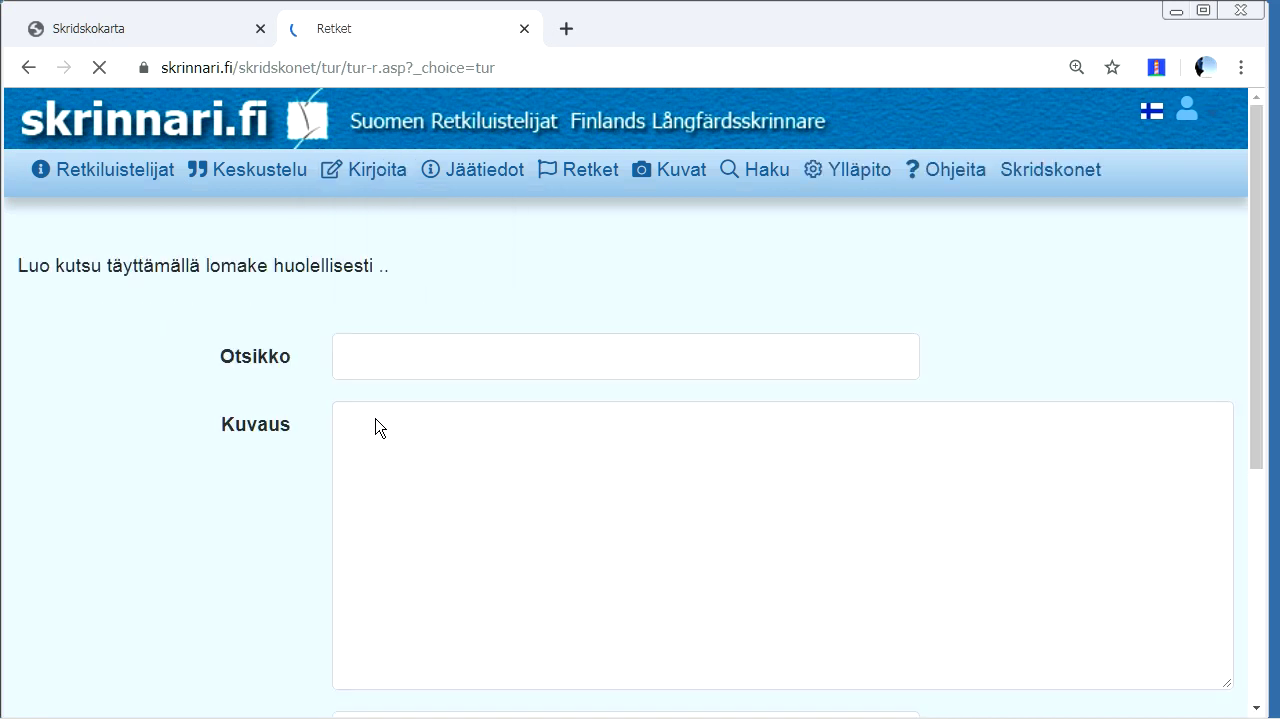
pyautogui.click(436, 352)
pyautogui.write('oma retki')
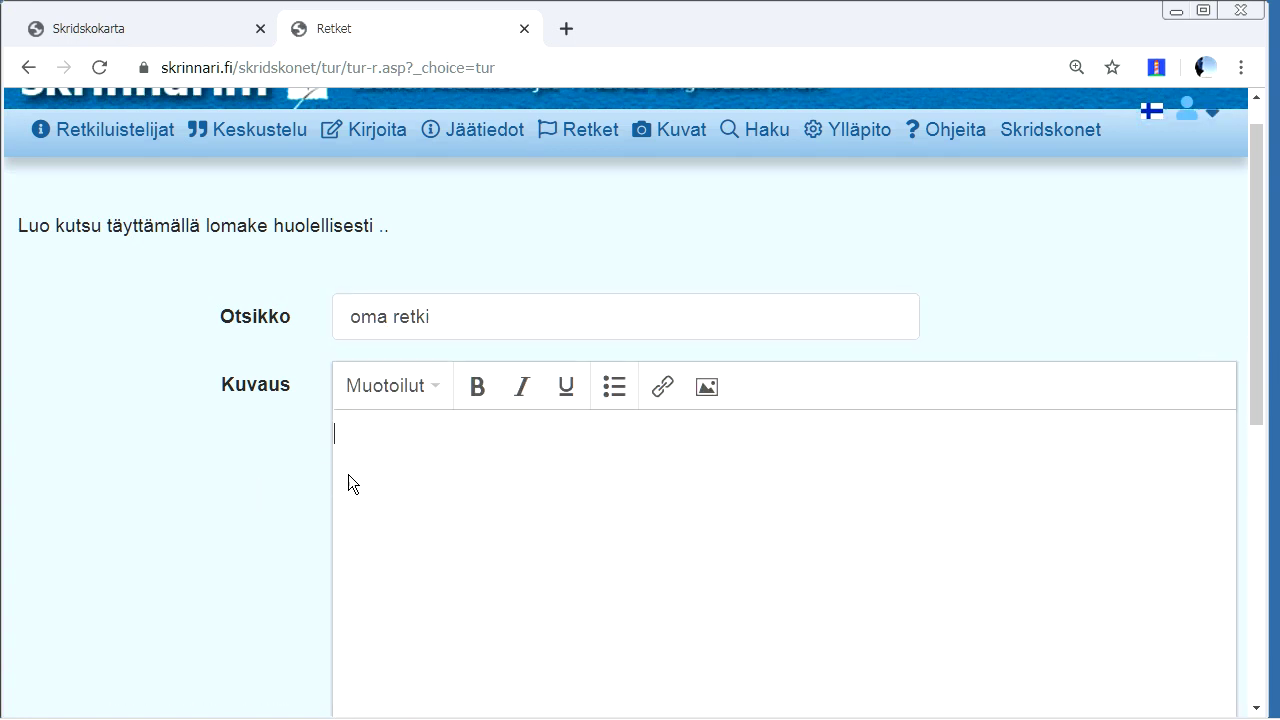
# - Enter "Lähtisikö joku kaveriksi järvelle x huomenna klo 10?" as the invitation's Kuvaus and review the remaining form fields
pyautogui.click(348, 474)
pyautogui.write('Lähtisikö joku kaveriksi ')
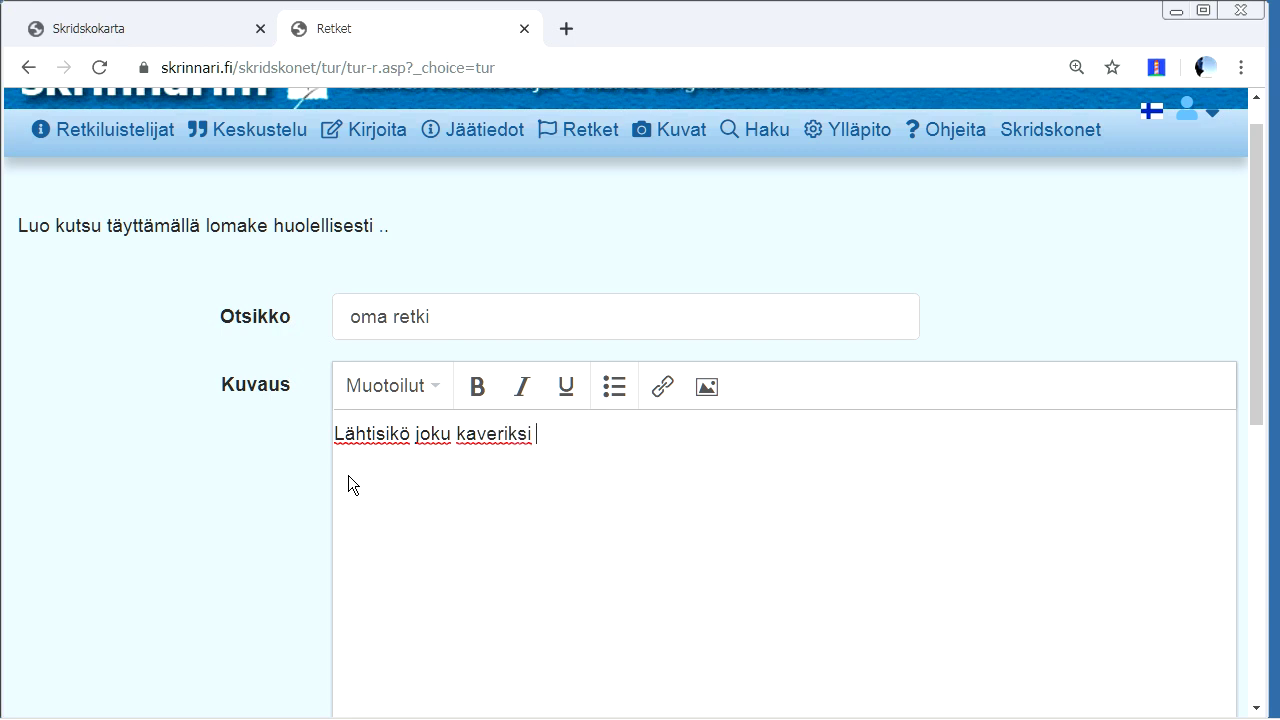
pyautogui.write('järvelle x huomenna klo 10?')
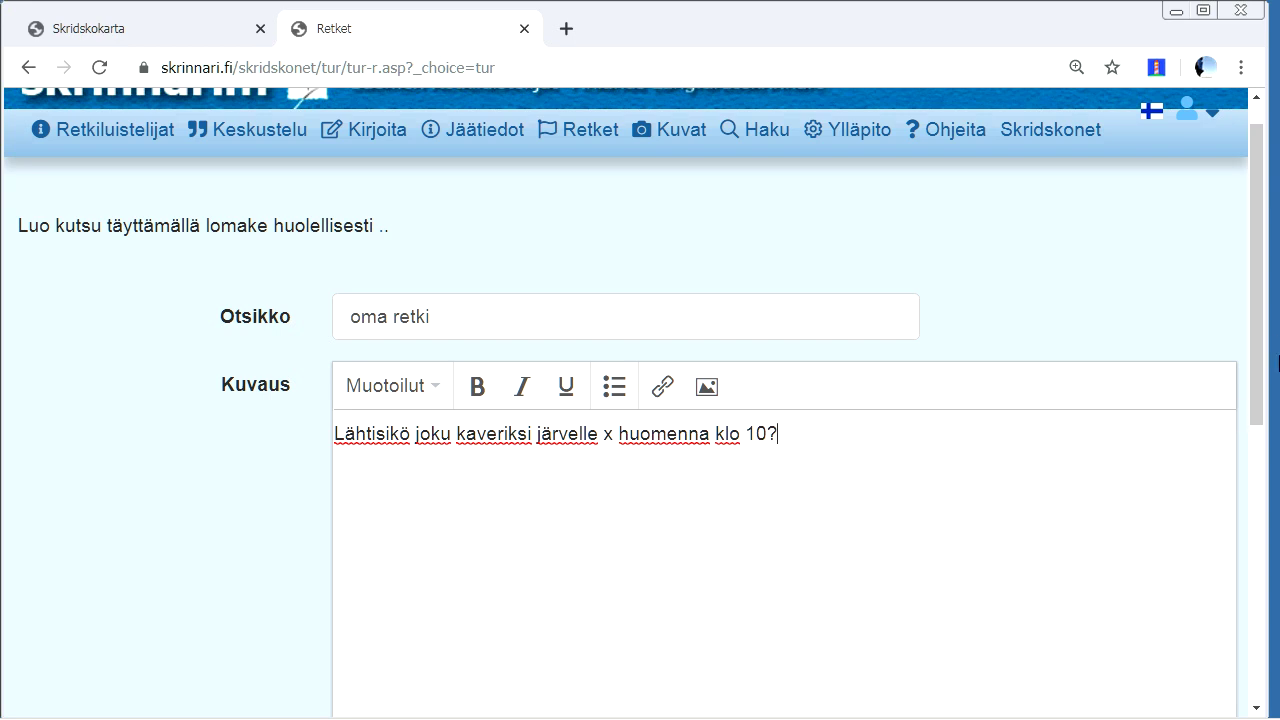
pyautogui.moveTo(1278, 362); pyautogui.dragTo(1259, 541)
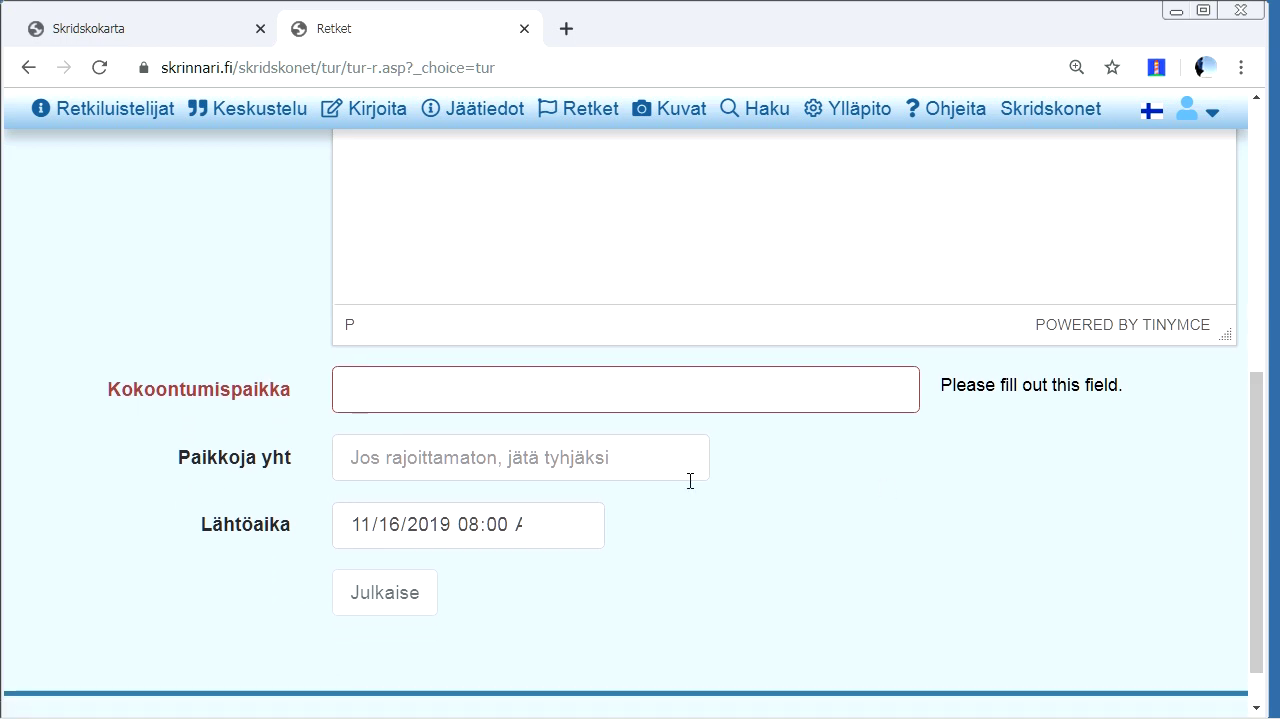
pyautogui.moveTo(1266, 609); pyautogui.dragTo(1240, 307)
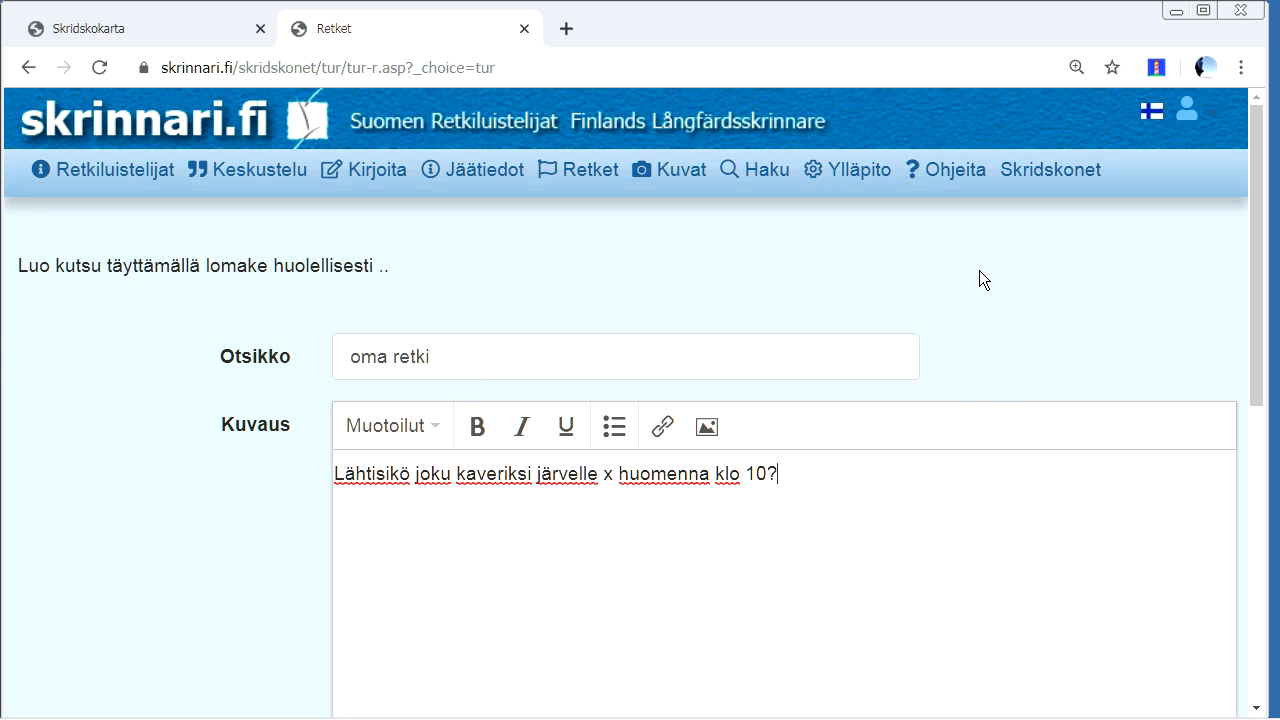
# - From the front page's latest comments, view the comments on the trip report "Maunosen matalilla ja Suonteen sopukoissa" and go back
pyautogui.click(162, 133)
pyautogui.moveTo(1262, 185); pyautogui.dragTo(1202, 480)
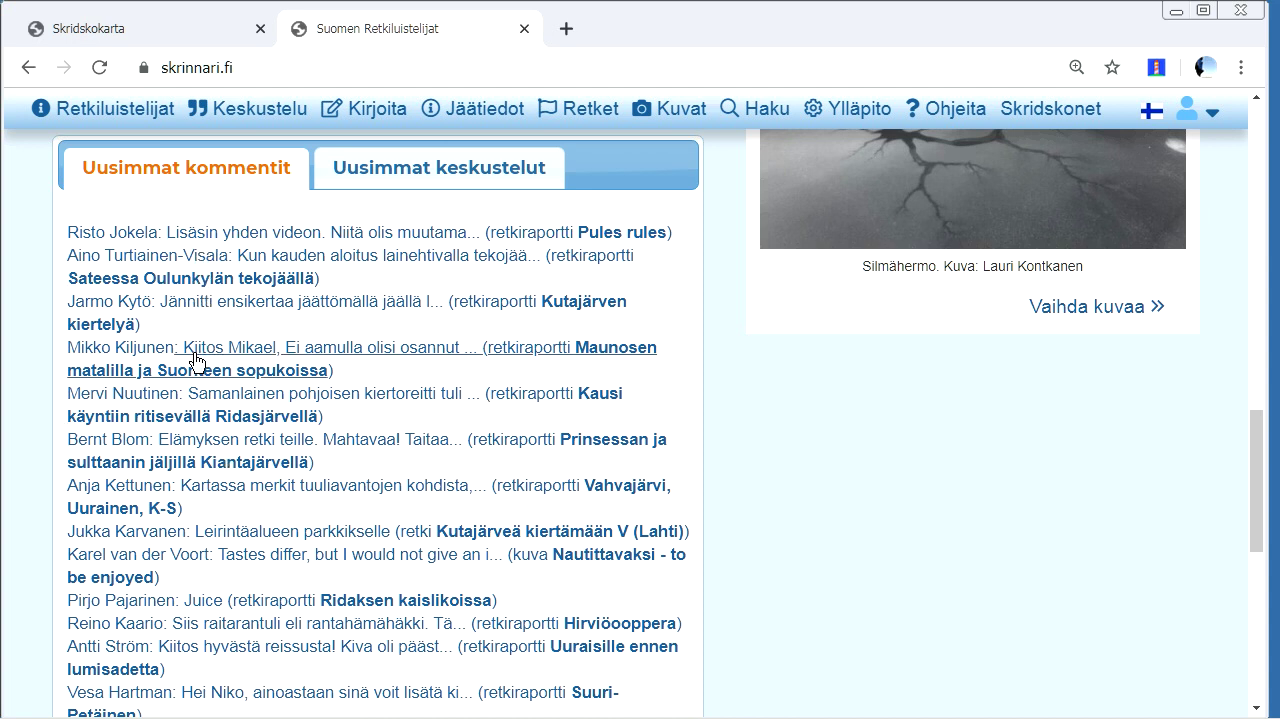
pyautogui.click(231, 358)
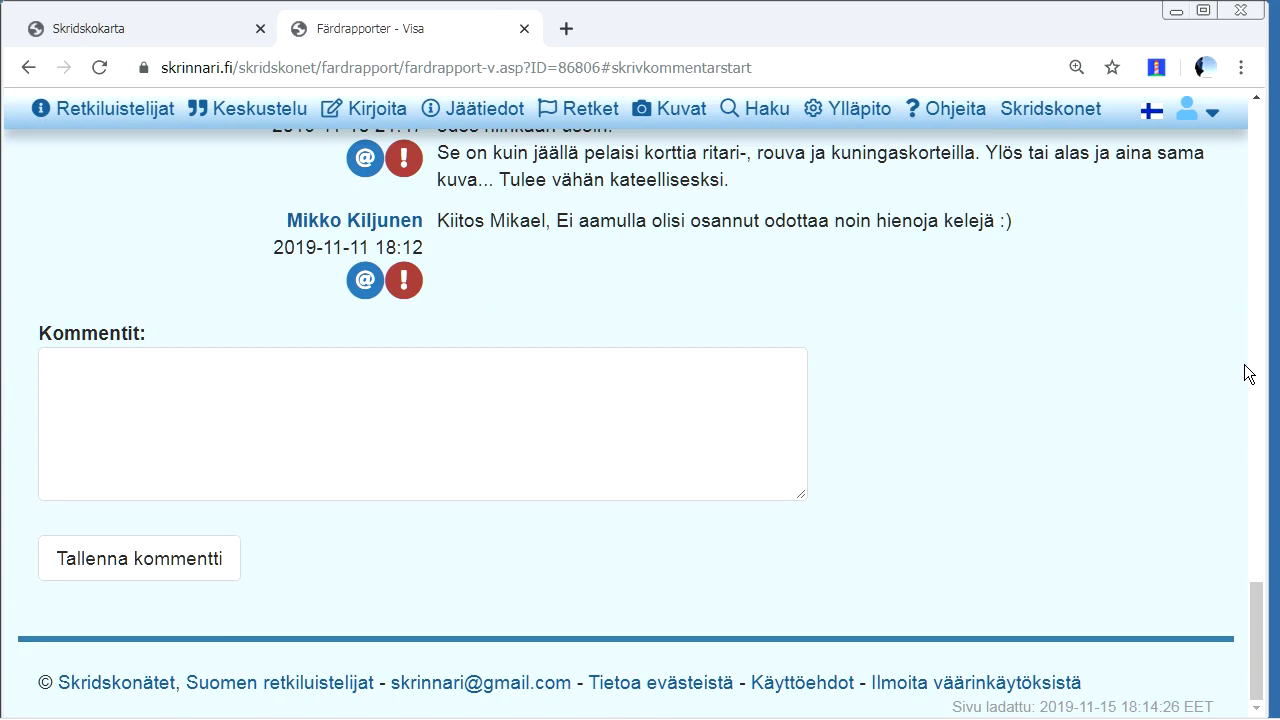
pyautogui.moveTo(1258, 662); pyautogui.dragTo(1250, 612)
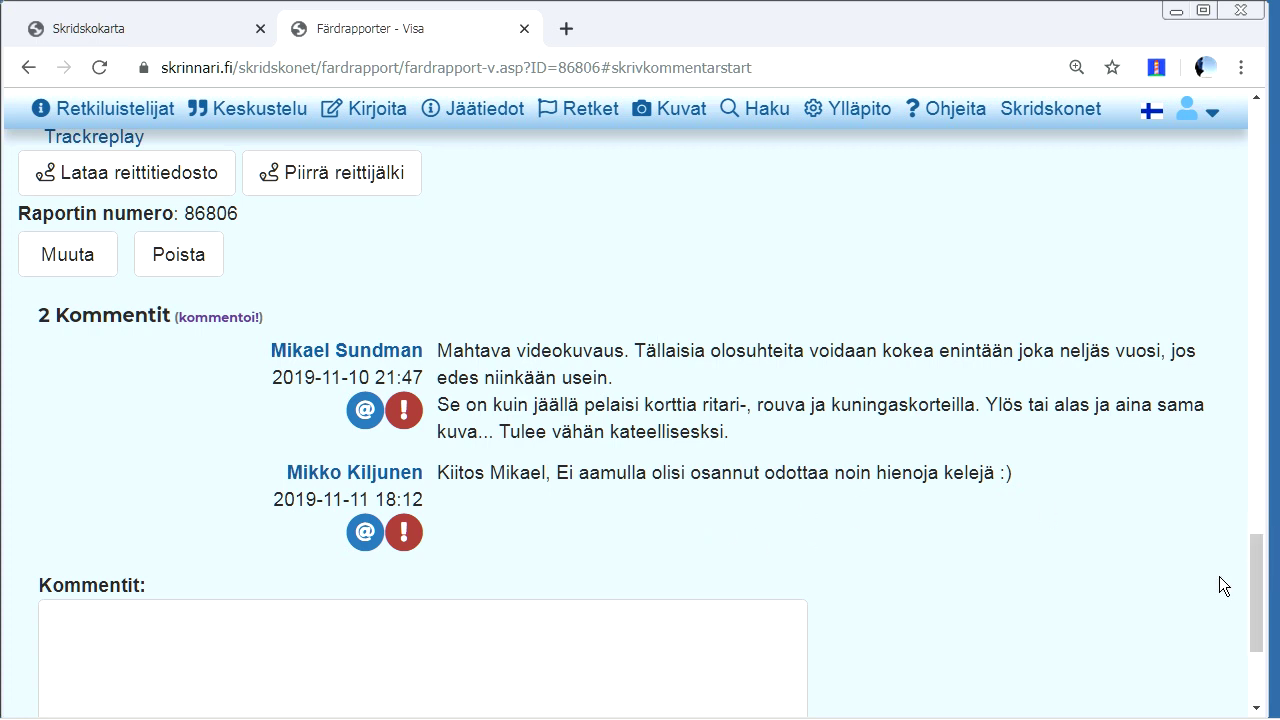
pyautogui.hotkey('alt', 'Left')
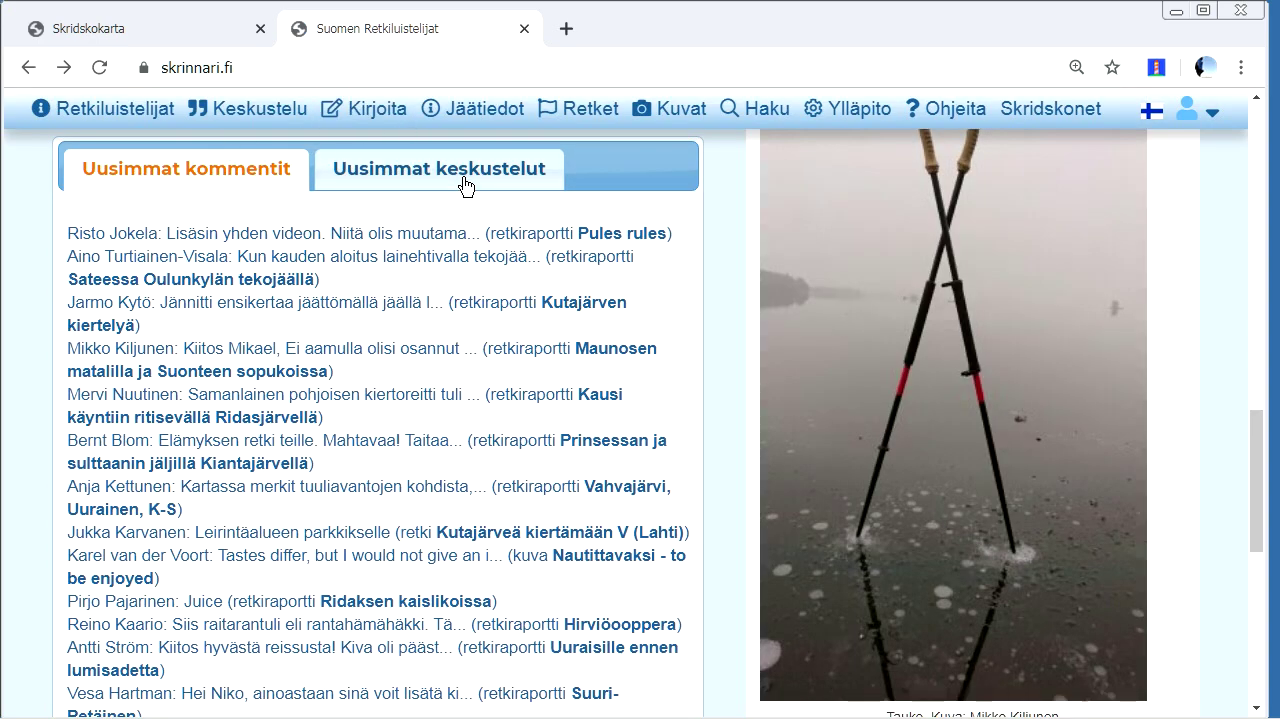
# - Show the latest discussions (Uusimmat keskustelut) and read the Järvihärveli discussion from its first message
pyautogui.click(464, 184)
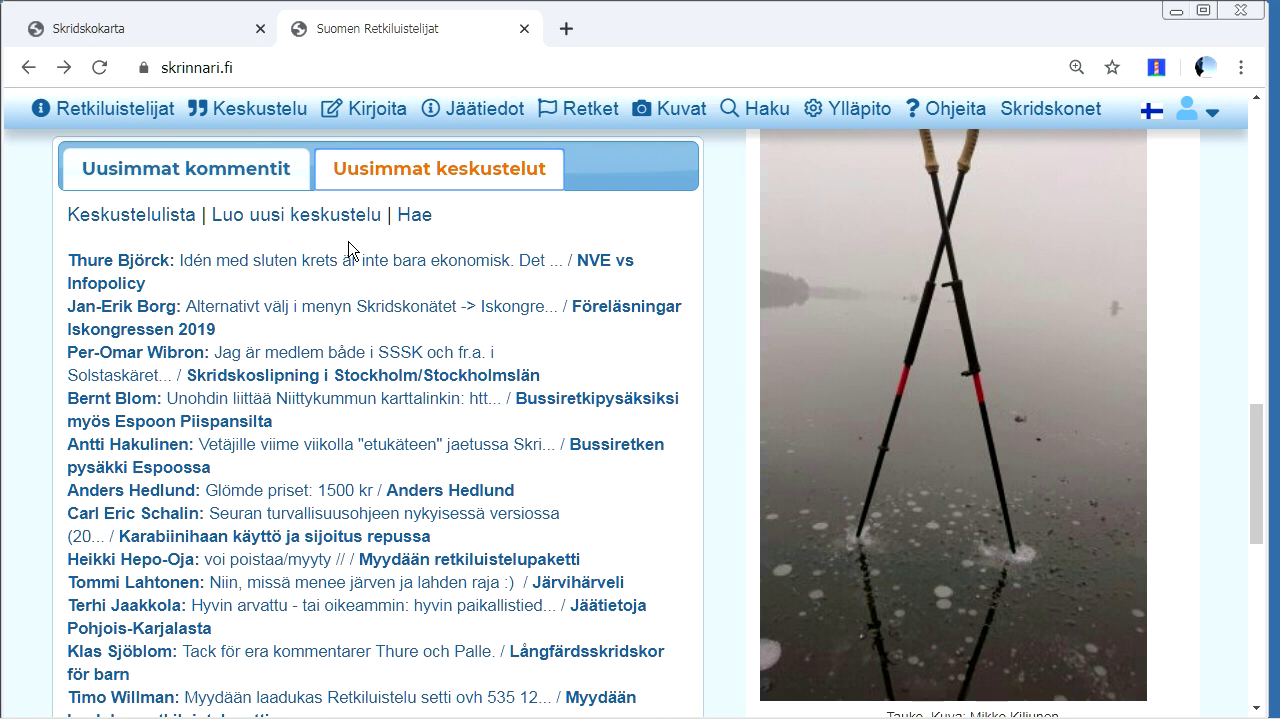
pyautogui.click(266, 584)
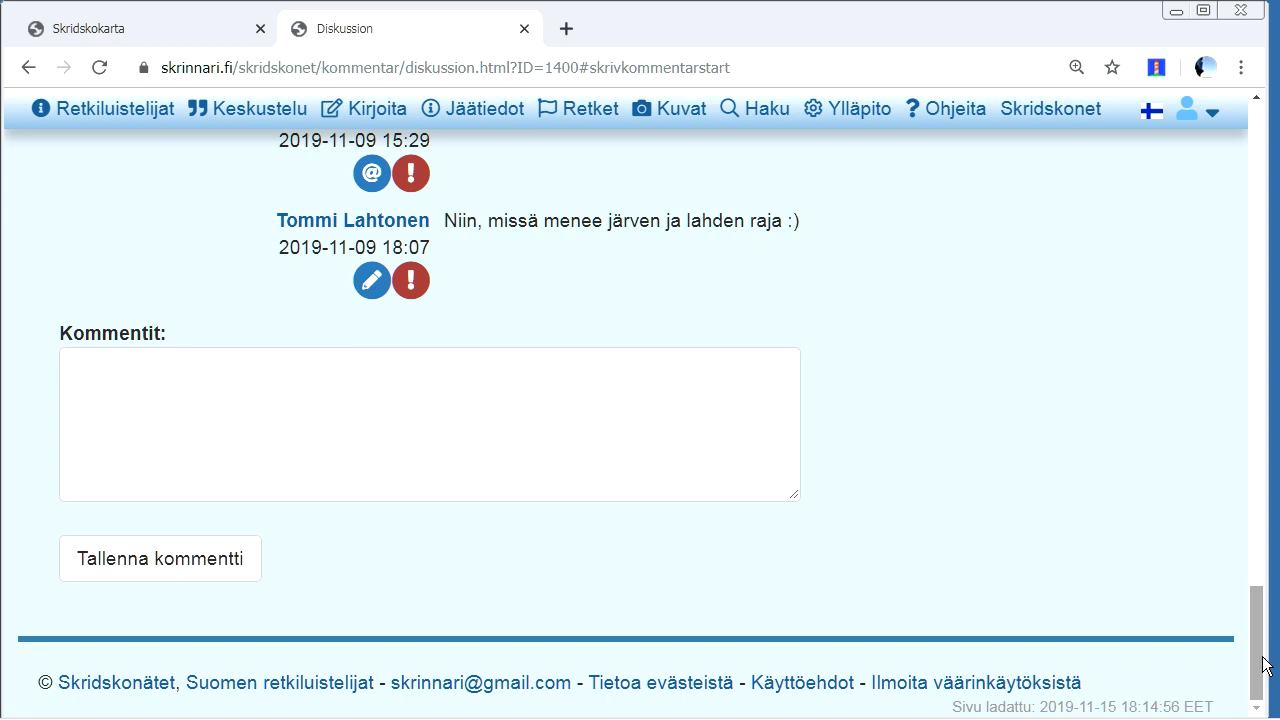
pyautogui.moveTo(1258, 666); pyautogui.dragTo(1276, 497)
pyautogui.scroll(10, 1262, 360)
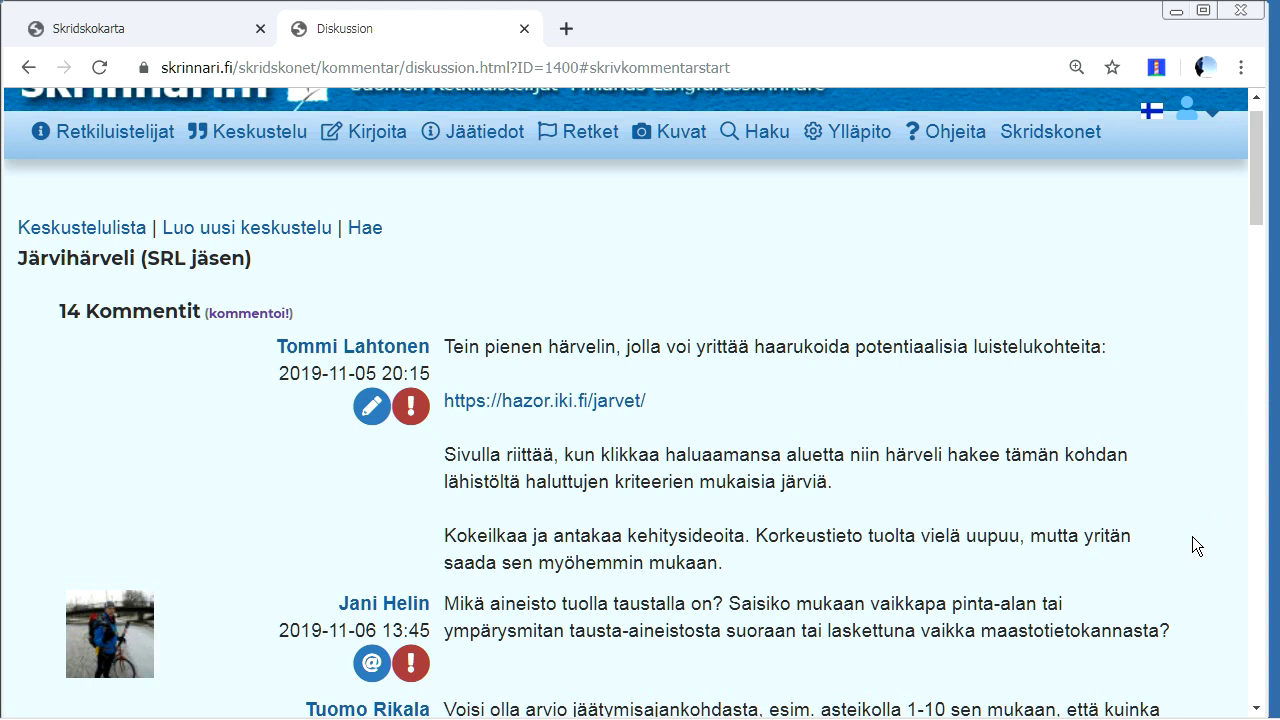
pyautogui.scroll(1, 1128, 172)
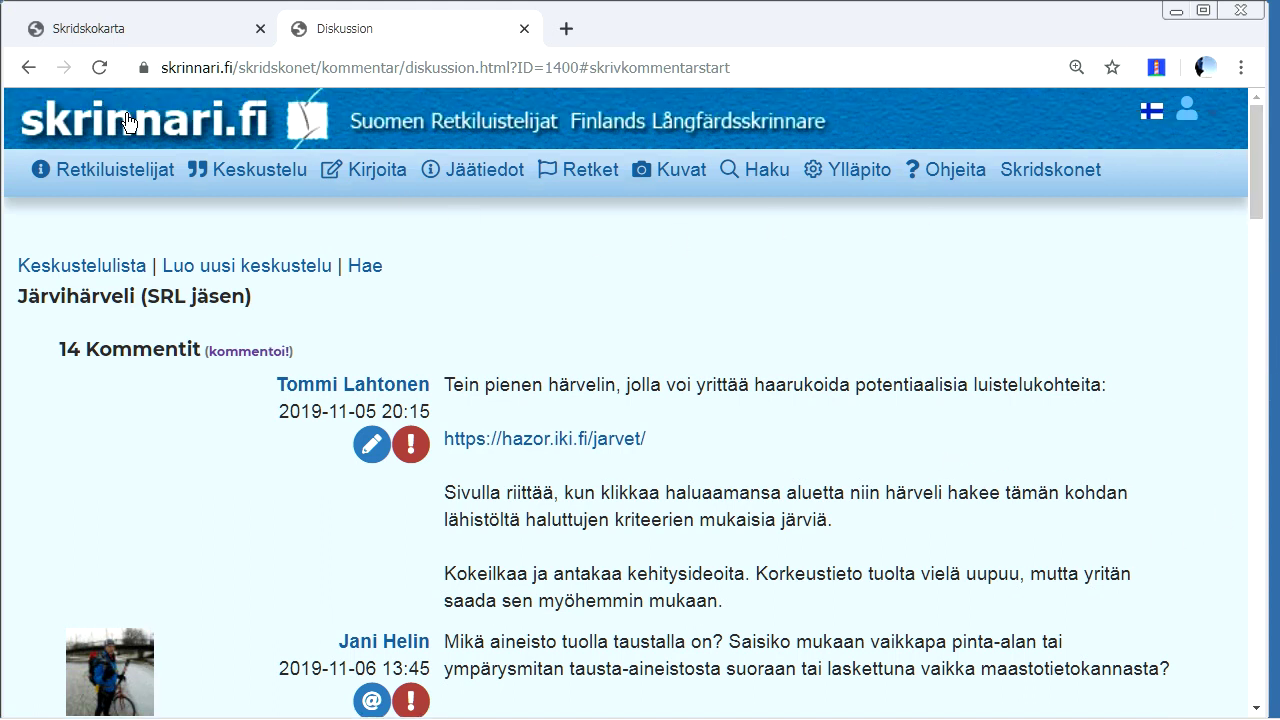